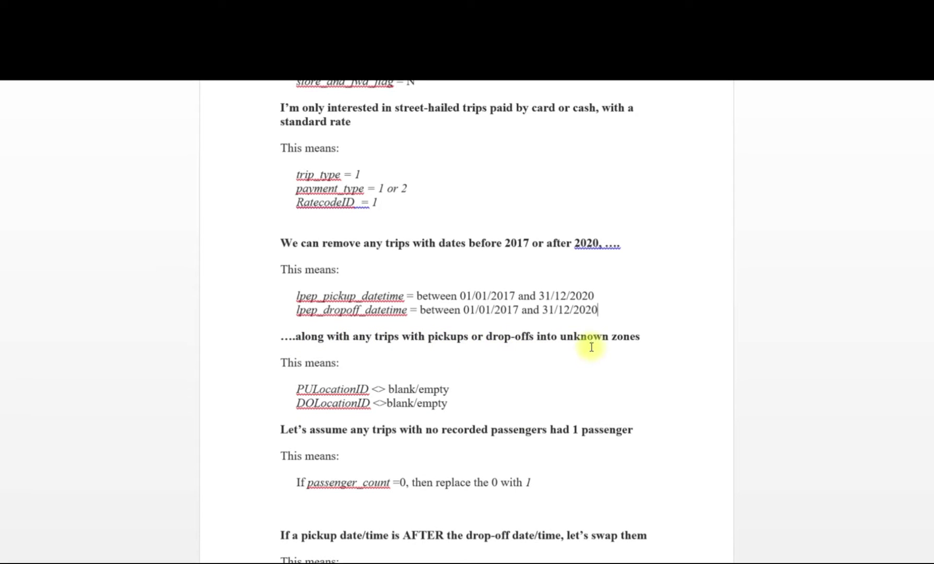
# Review the document's cleaning rules for unknown zones, missing passenger counts, swapped pickup and drop-off times, and trips longer than a day.
pyautogui.click(446, 389)
pyautogui.click(451, 403)
pyautogui.moveTo(529, 484); pyautogui.dragTo(542, 485)
pyautogui.click(567, 500)
pyautogui.scroll(-3, 559, 455)
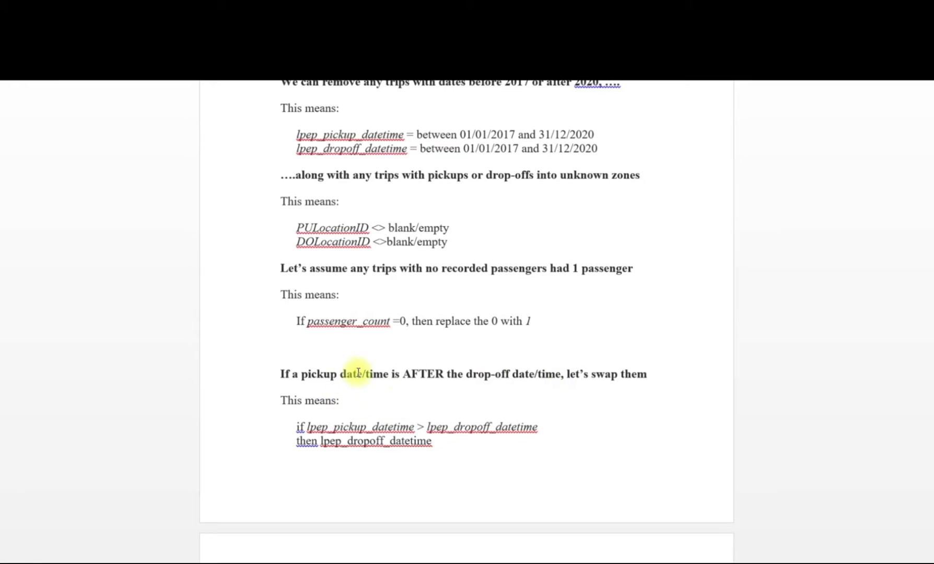
pyautogui.scroll(-3, 345, 340)
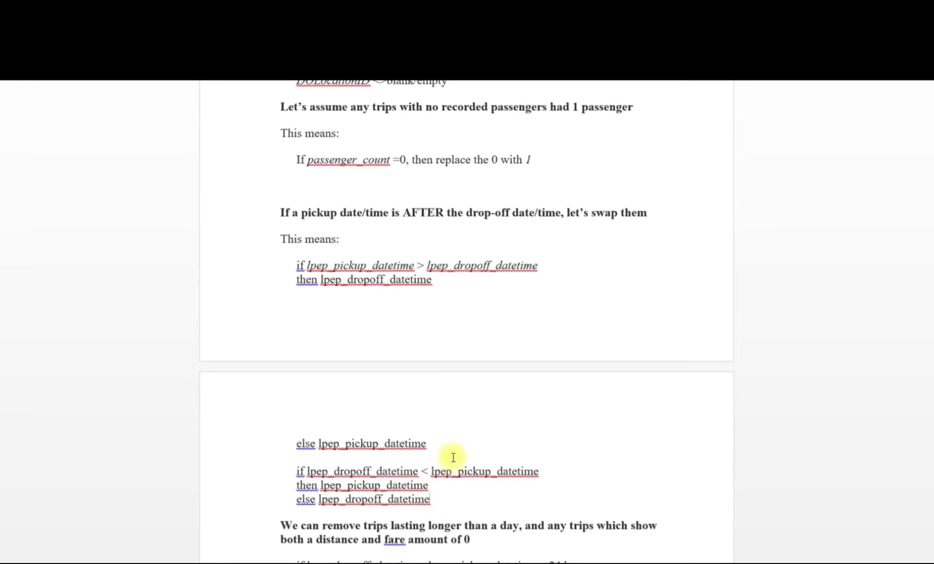
pyautogui.scroll(-3, 453, 457)
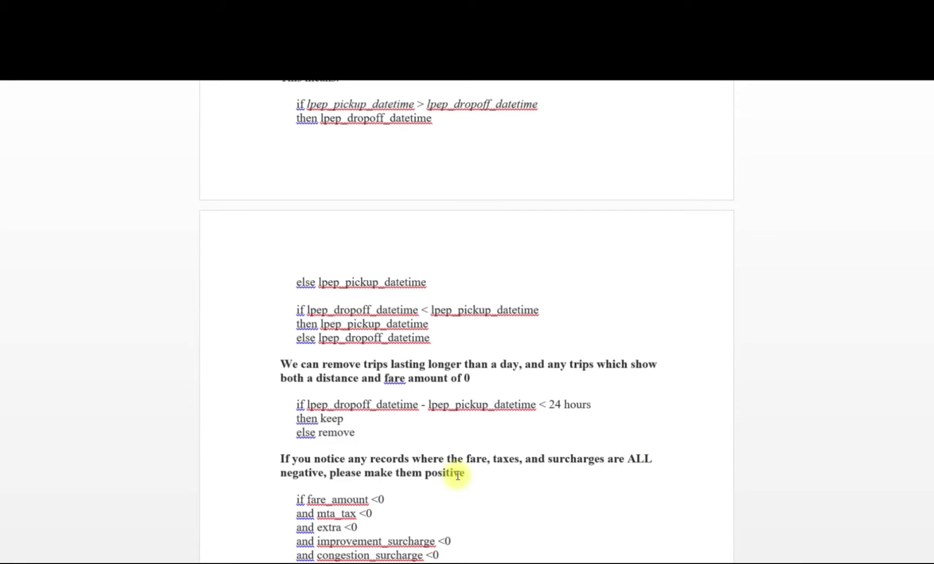
# Review the rules for all-negative fares, taxes and surcharges, and for calculating missing trip distances and fare amounts.
pyautogui.click(393, 498)
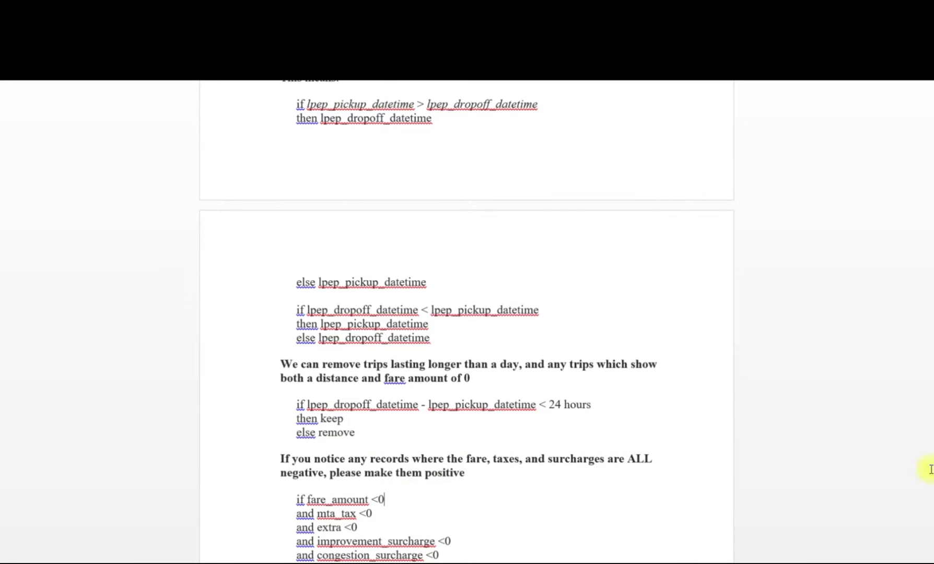
pyautogui.scroll(-3, 428, 449)
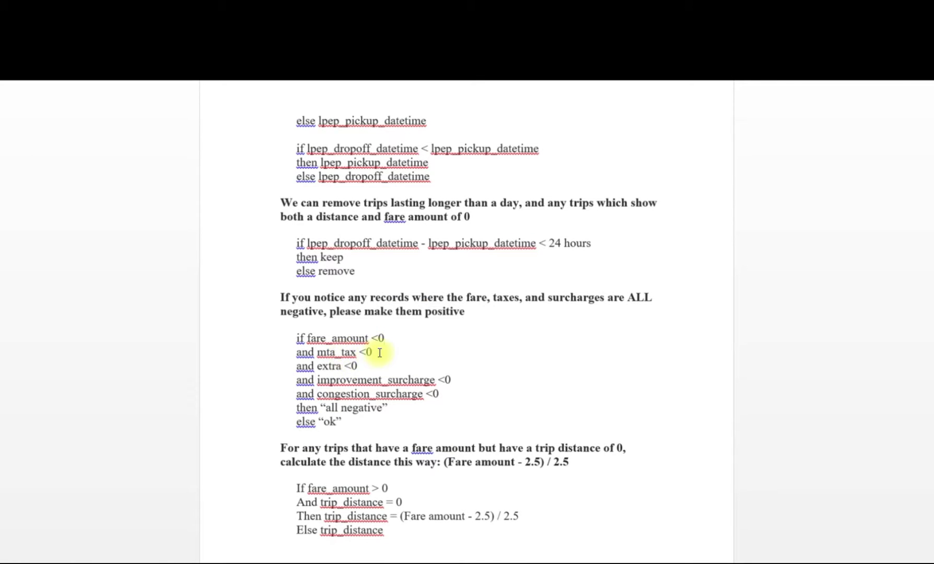
pyautogui.click(334, 366)
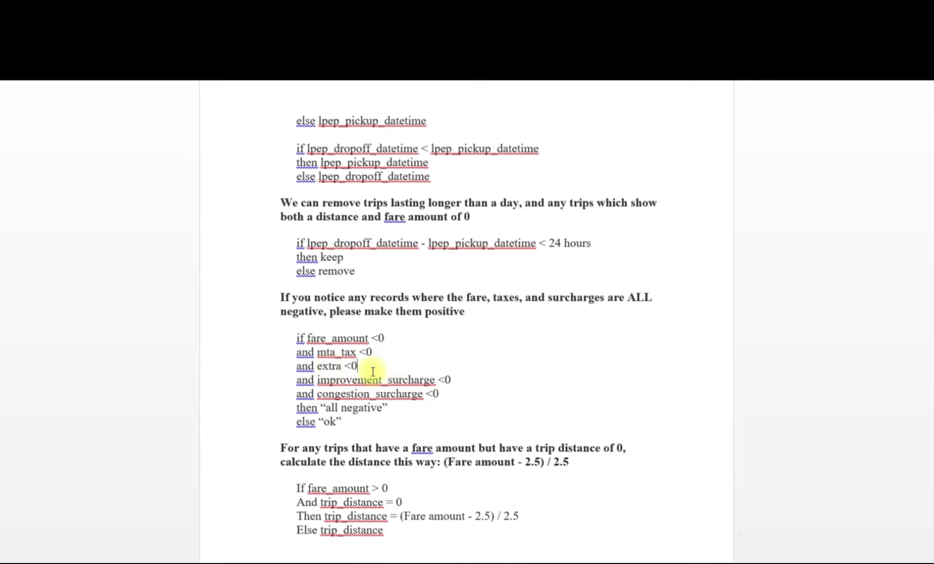
pyautogui.click(451, 381)
pyautogui.click(408, 395)
pyautogui.click(371, 408)
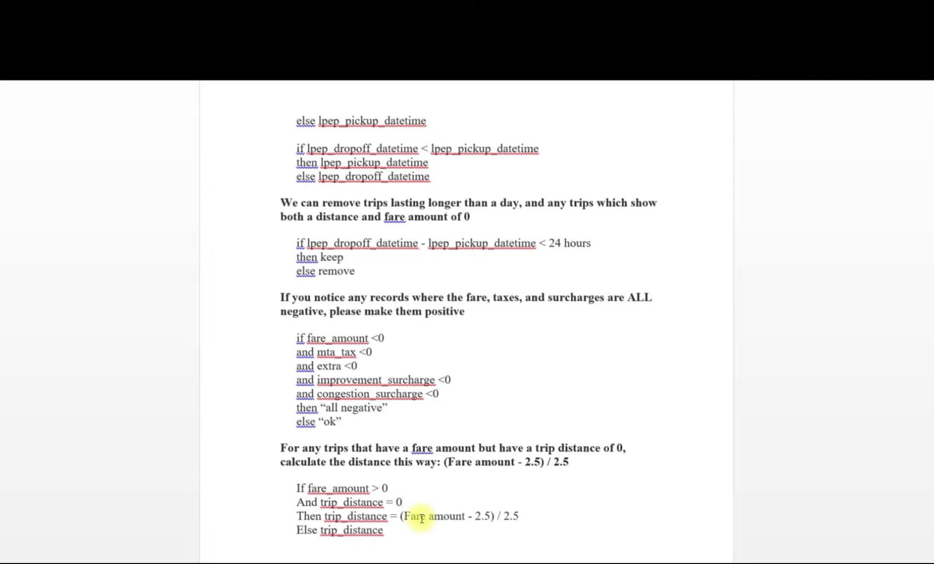
pyautogui.click(321, 530)
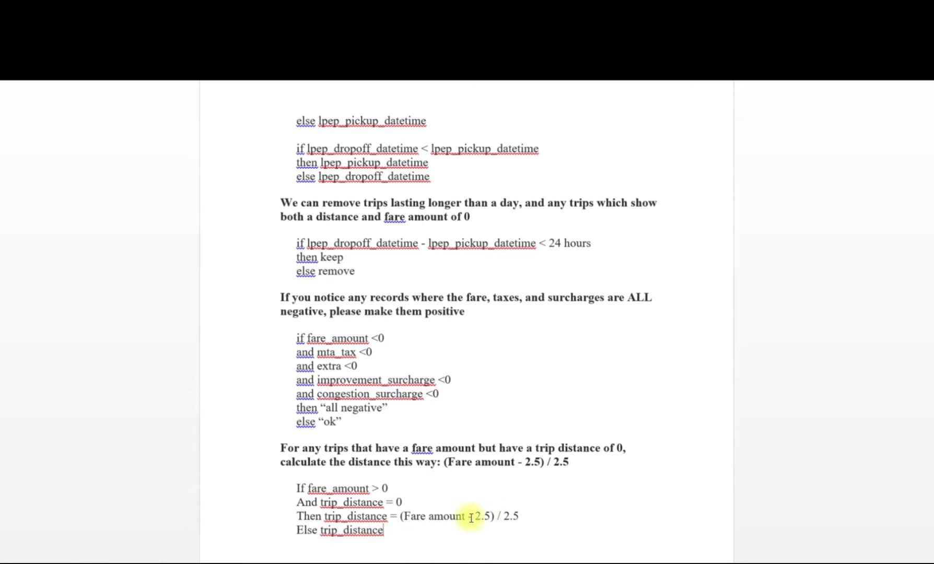
pyautogui.write('For any trips that have a trip distance but have a fare amount of 0, calculate the fare amount this way: 2.5 + (trip distance x 2.5)  If trip_distance > 0 And fare_amount = 0 Then fare_amount = 2.5 + (trip_distance x 2.5) Else fare_amount')
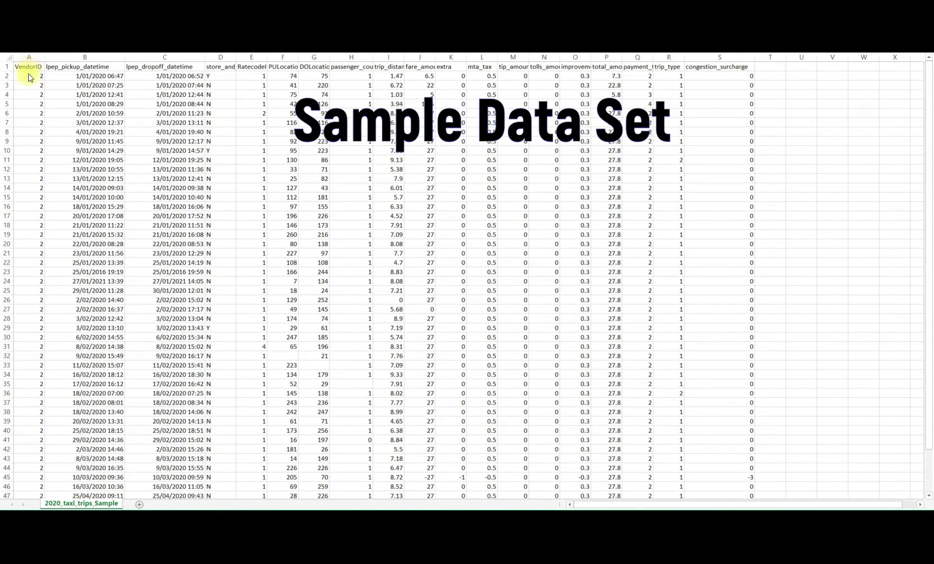
# Switch to the 2020_taxi_trips_Sample sheet and examine its column headers and VendorID values.
pyautogui.scroll(3, 28, 75)
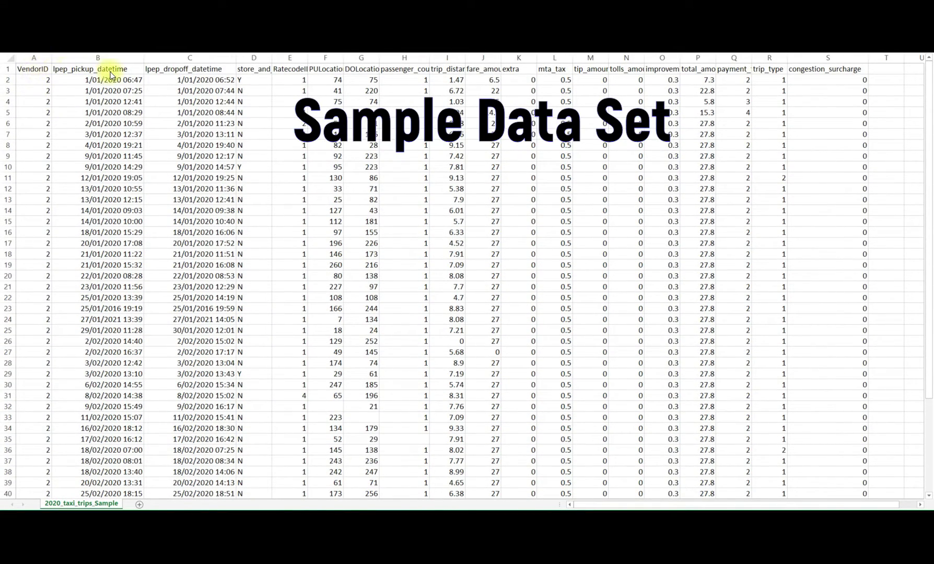
pyautogui.click(256, 70)
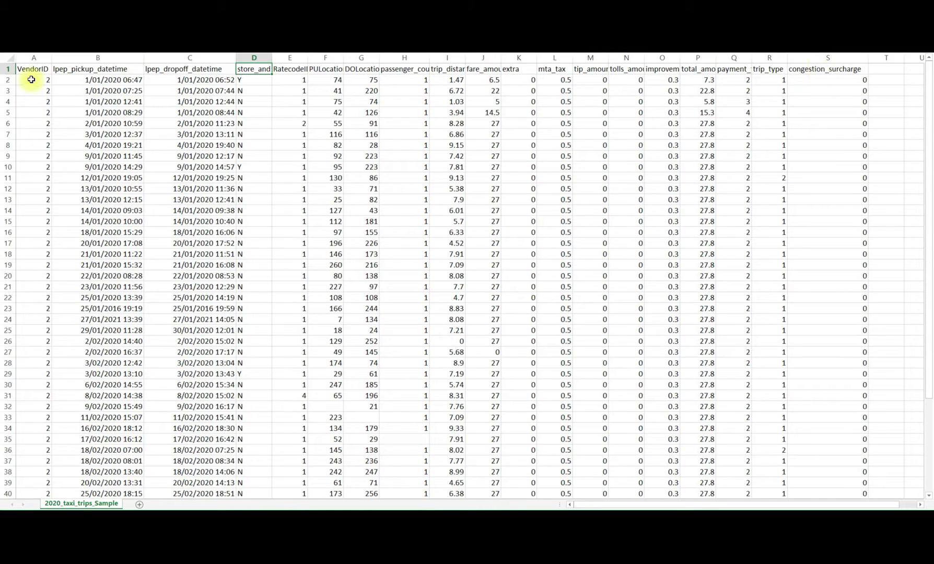
pyautogui.moveTo(31, 80); pyautogui.dragTo(38, 477)
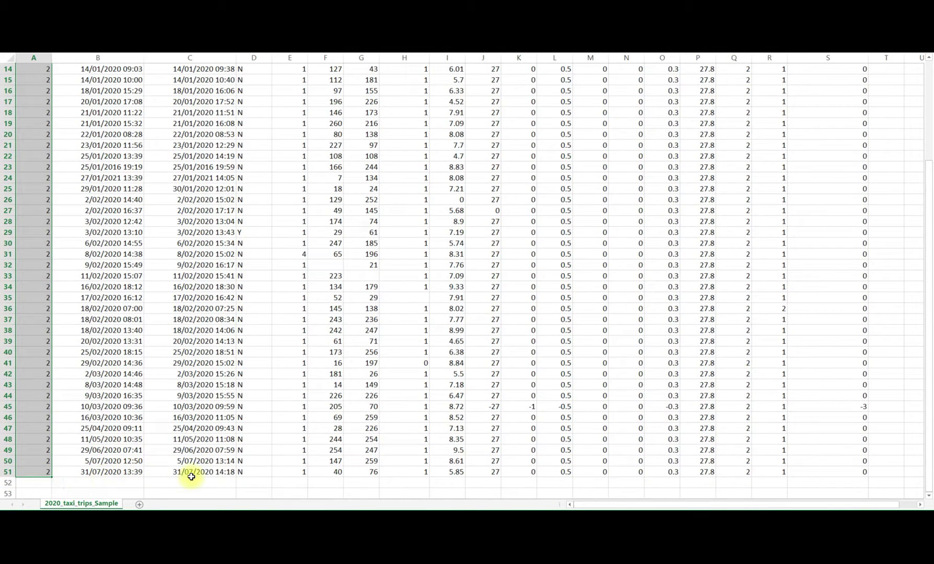
pyautogui.scroll(5, 305, 285)
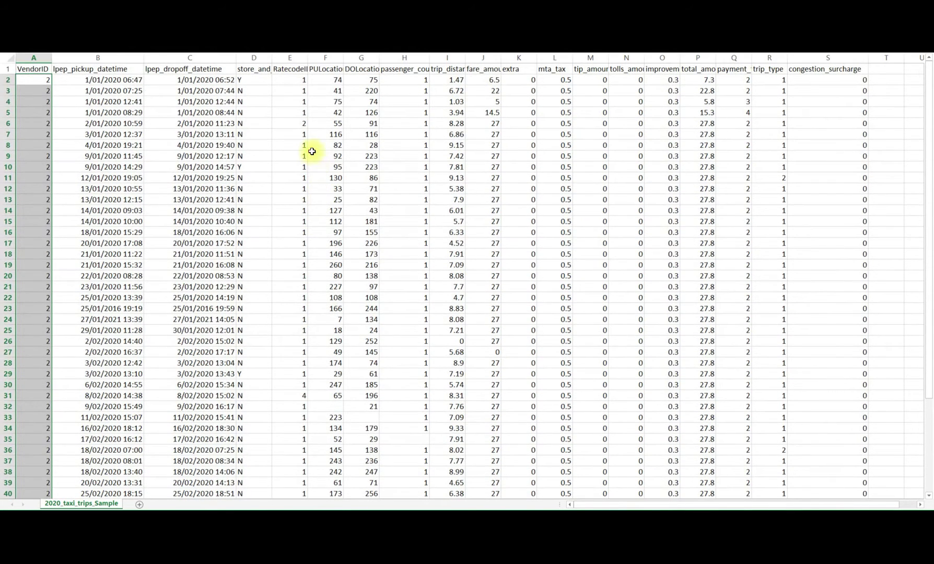
pyautogui.click(310, 153)
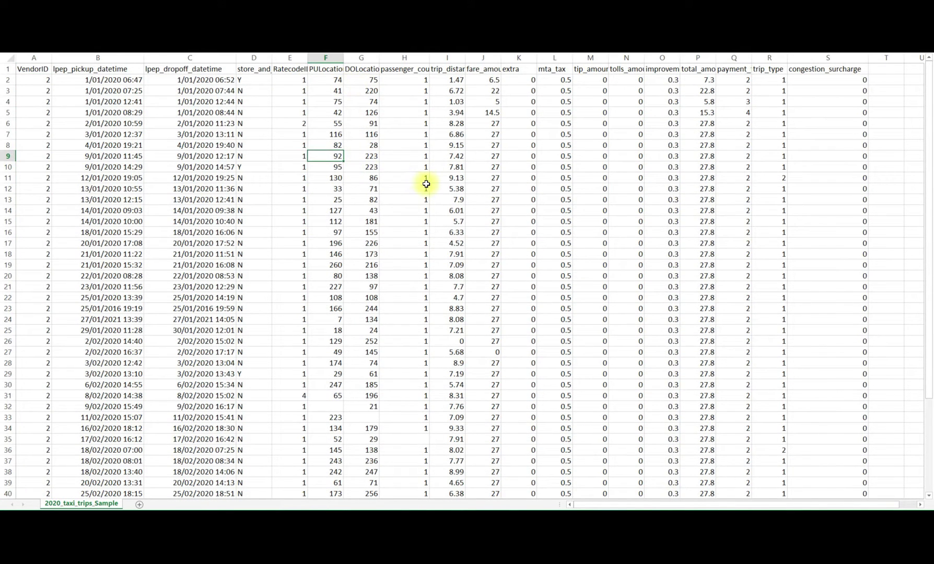
# Inspect the sample's blank pickup and drop-off locations, rate code and trip type values, and the negative charges in row 45.
pyautogui.click(367, 416)
pyautogui.keyDown('ctrl'); pyautogui.click(329, 406); pyautogui.keyUp('ctrl')
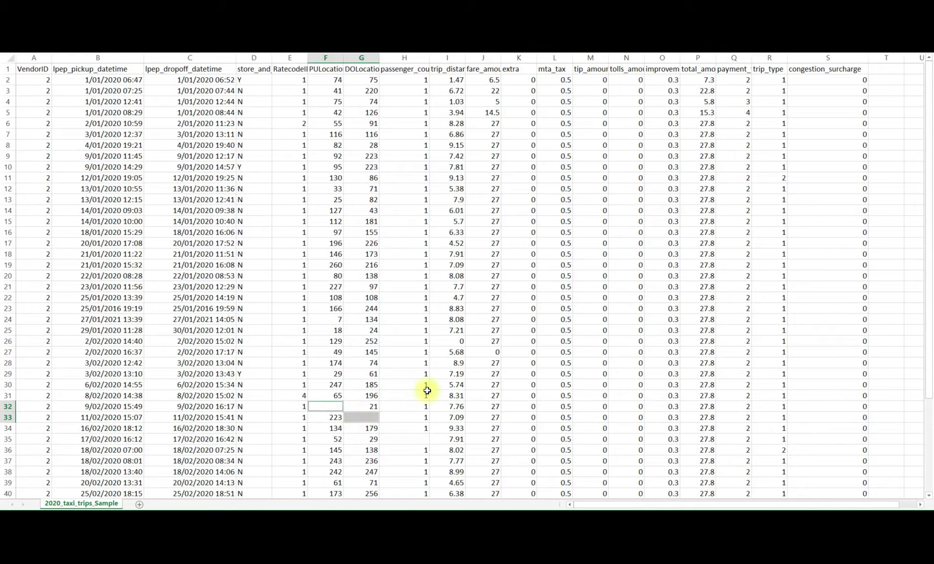
pyautogui.click(295, 395)
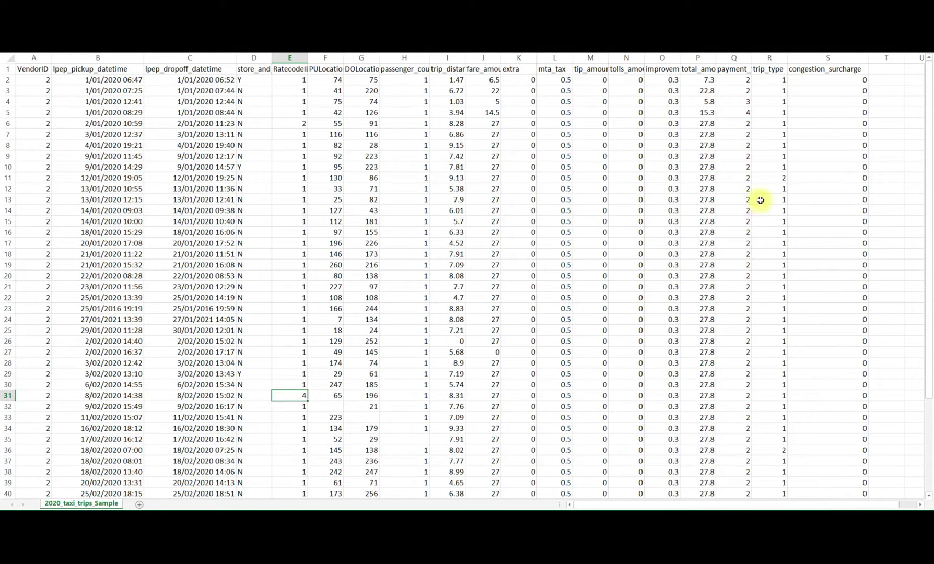
pyautogui.click(766, 265)
pyautogui.scroll(-5, 497, 261)
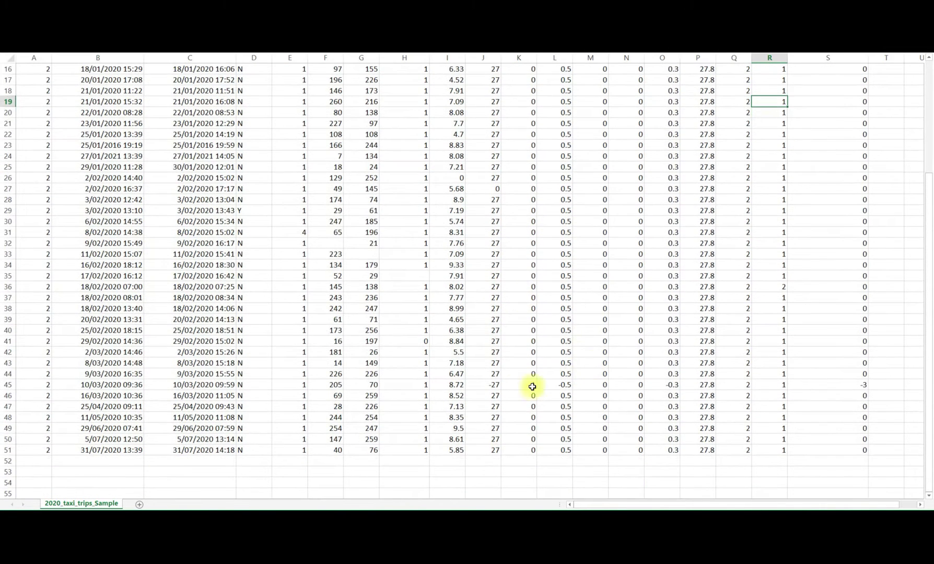
pyautogui.moveTo(489, 383); pyautogui.dragTo(857, 386)
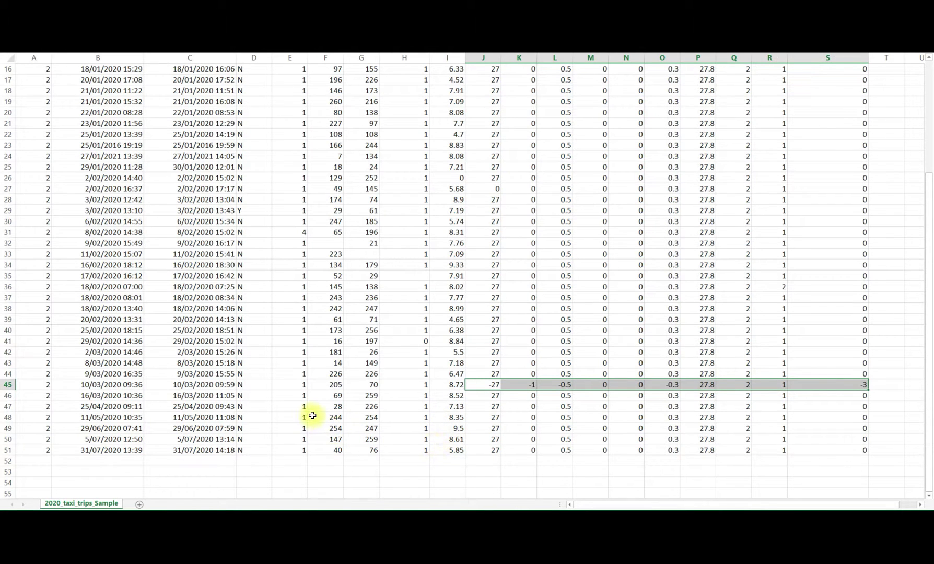
# Inspect the sample's zero trip distance in row 26 and zero fare amount in row 27.
pyautogui.scroll(5, 436, 383)
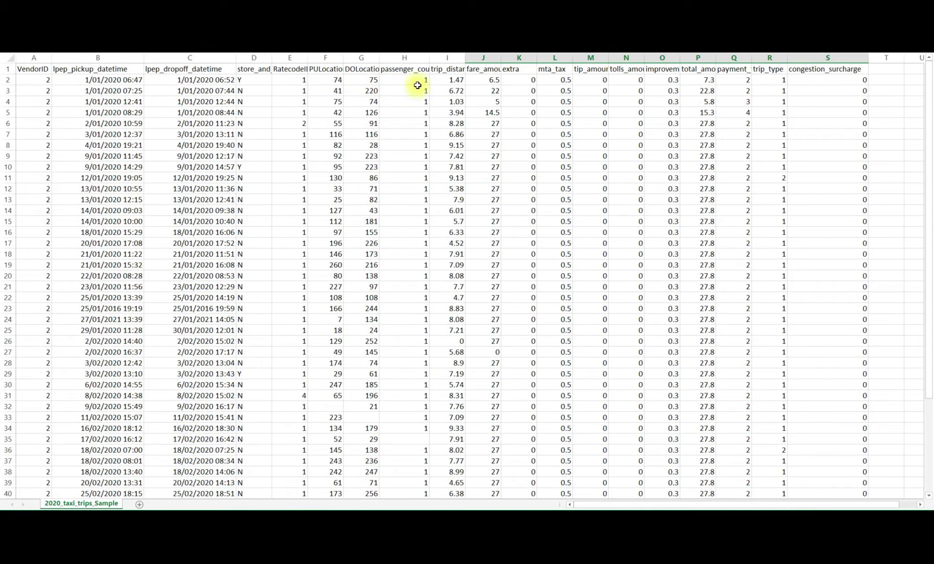
pyautogui.click(455, 342)
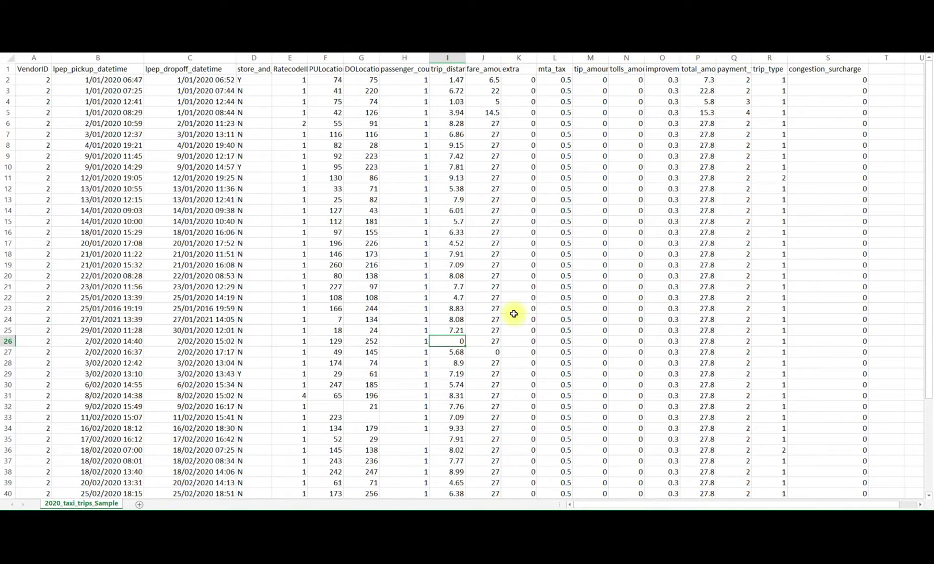
pyautogui.hotkey('ctrl', 'c')
pyautogui.click(494, 353)
pyautogui.hotkey('ctrl', 'v')
pyautogui.click(724, 310)
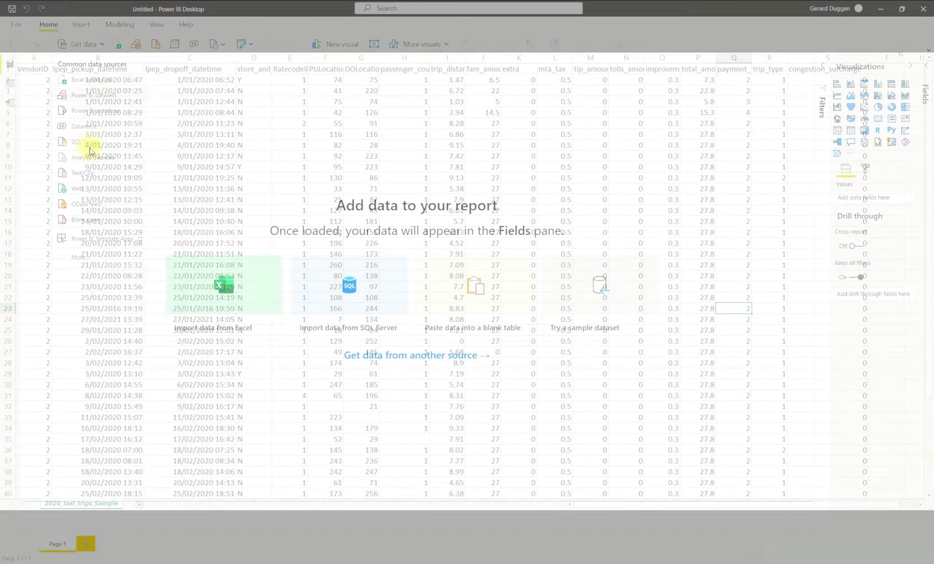
# Switch to Power BI Desktop, import the text file 2020_taxi_trips_Sample.csv and open it for data transformation.
pyautogui.click(98, 170)
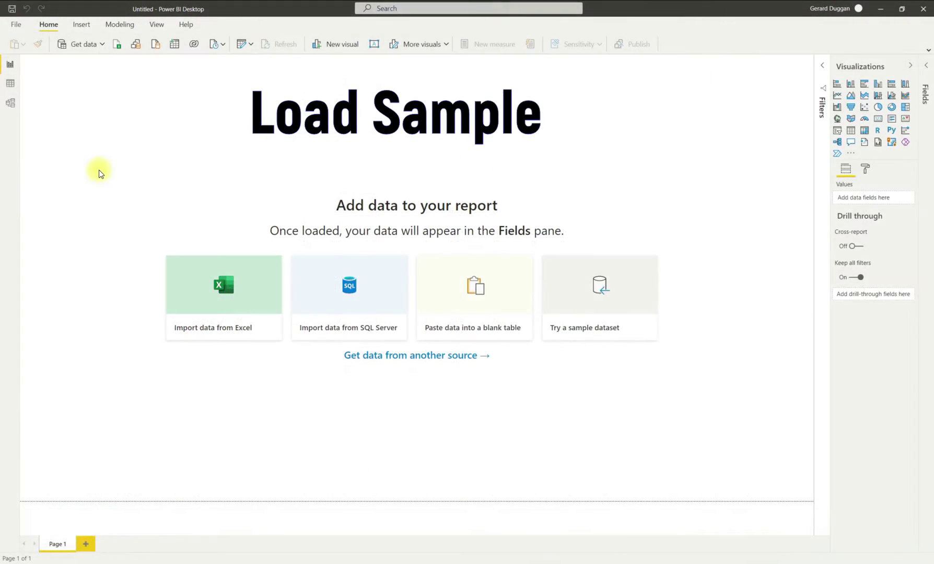
pyautogui.click(90, 132)
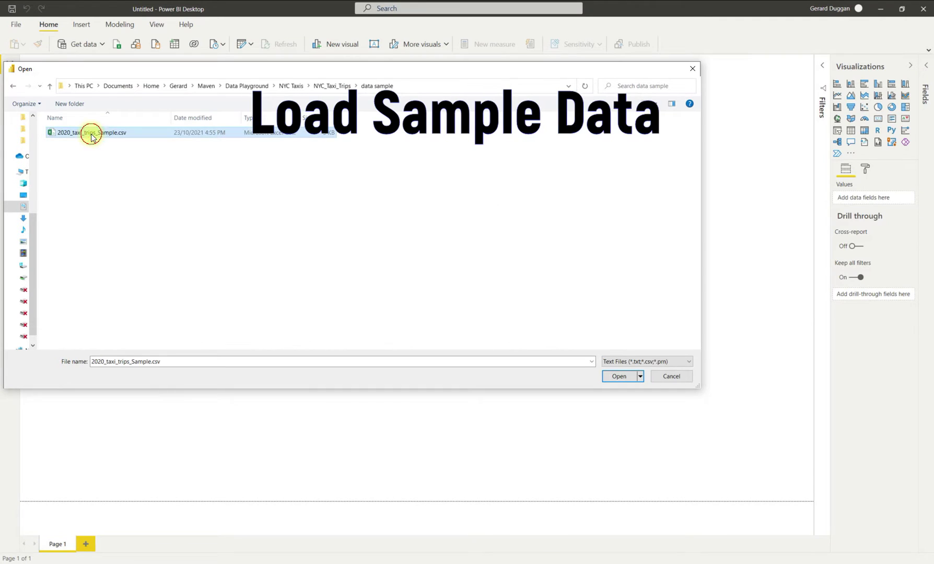
pyautogui.click(620, 376)
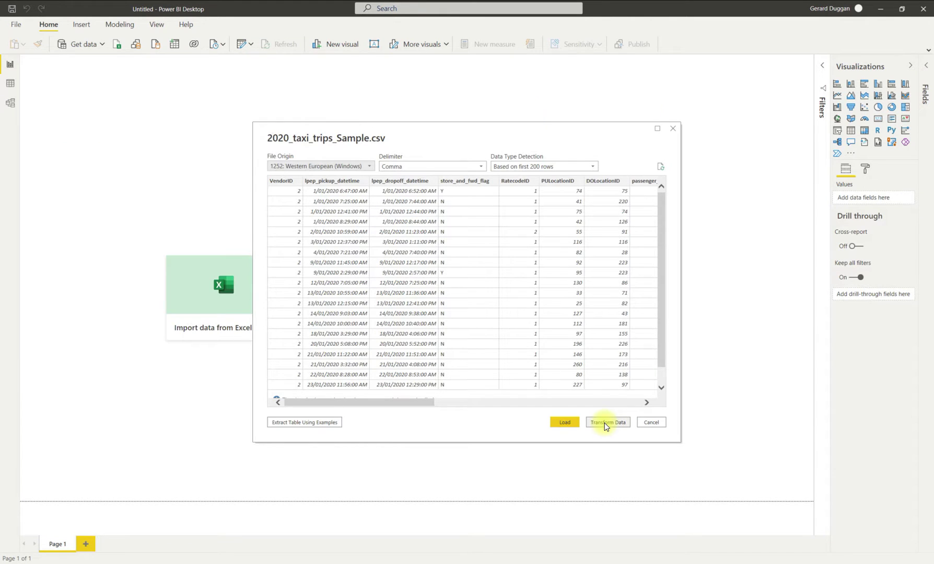
pyautogui.click(606, 423)
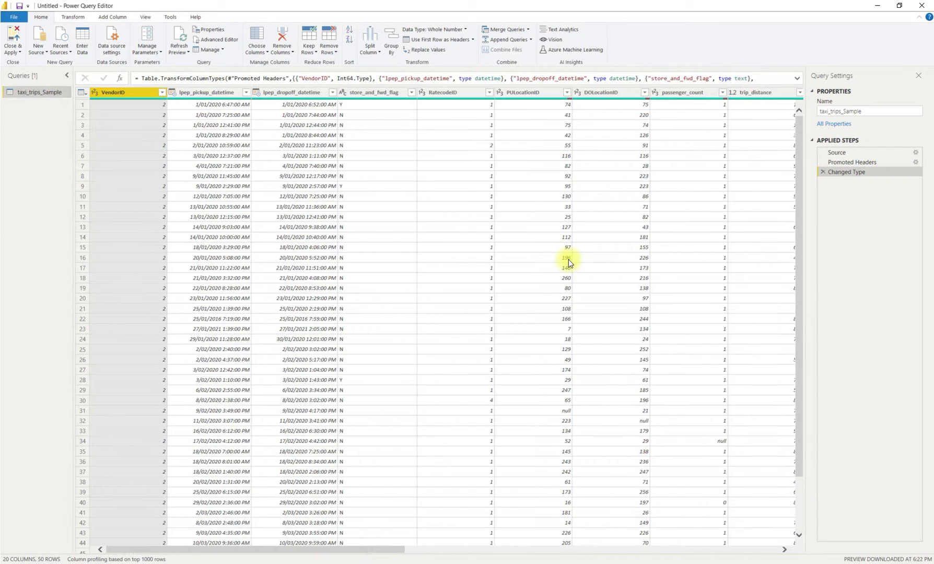
# Filter the store_and_fwd_flag column to keep only rows equal to N, and check the resulting filter formula.
pyautogui.click(412, 92)
pyautogui.moveTo(353, 168)
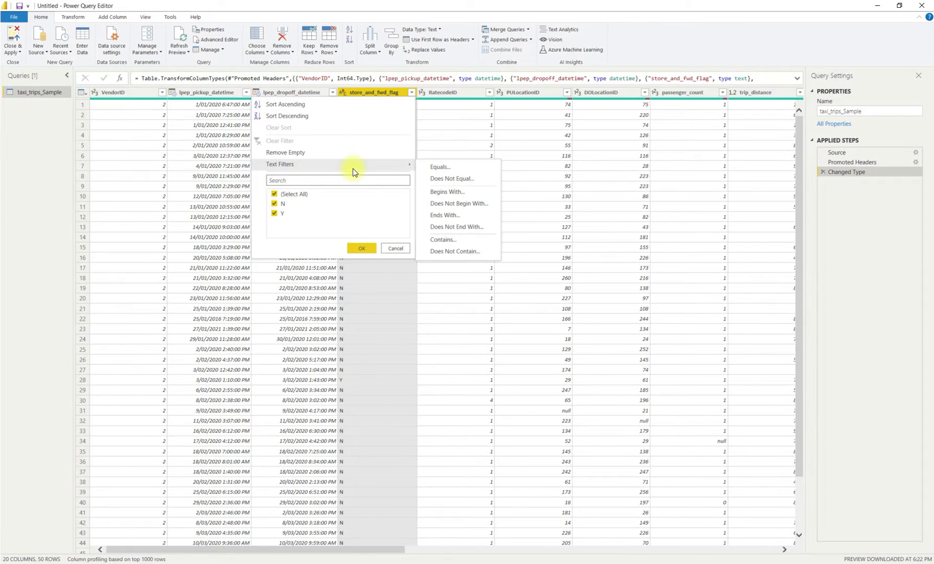
pyautogui.click(446, 169)
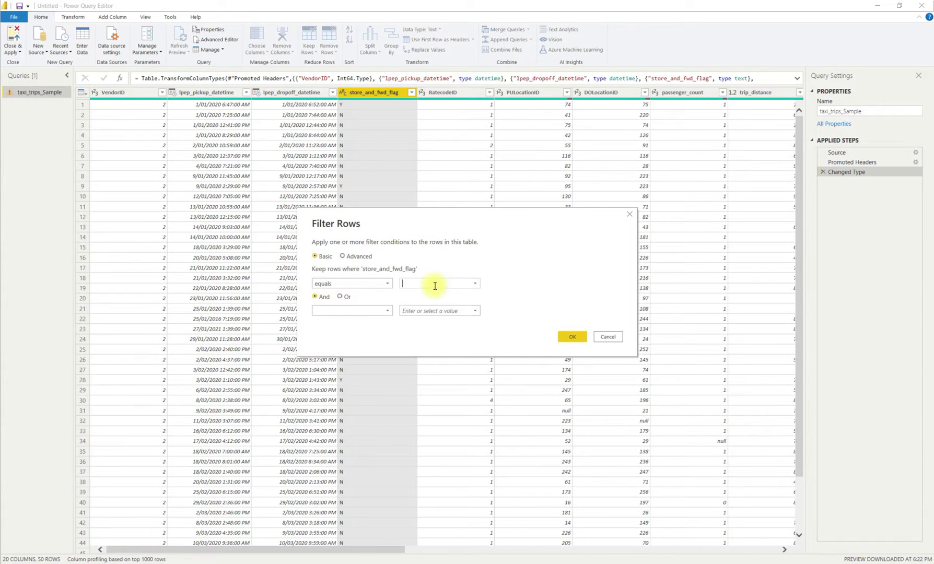
pyautogui.write('N')
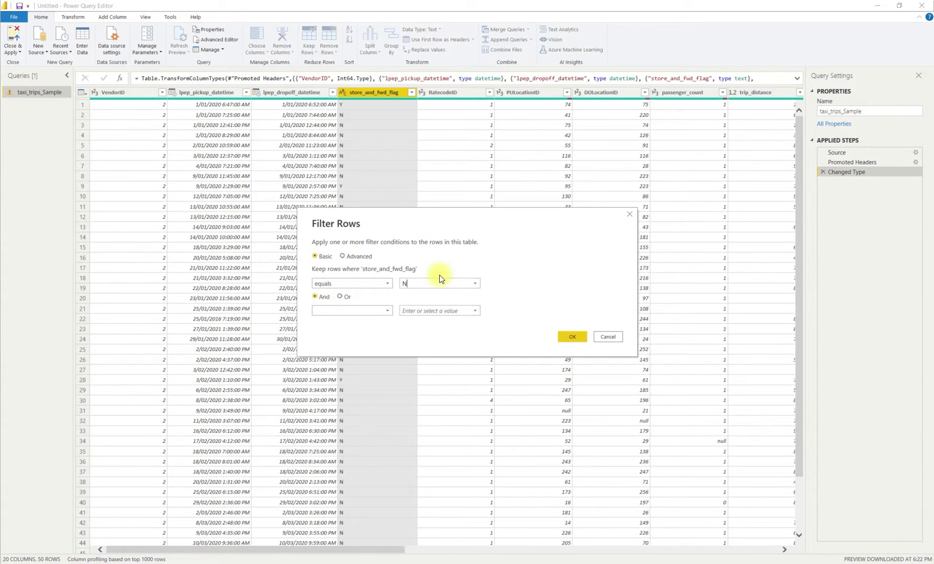
pyautogui.click(571, 338)
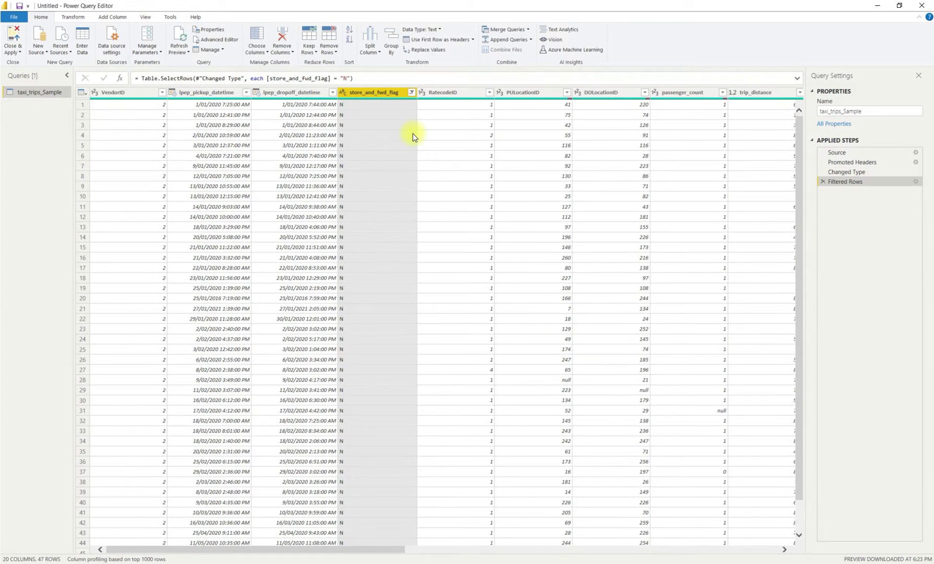
pyautogui.moveTo(364, 77); pyautogui.dragTo(337, 78)
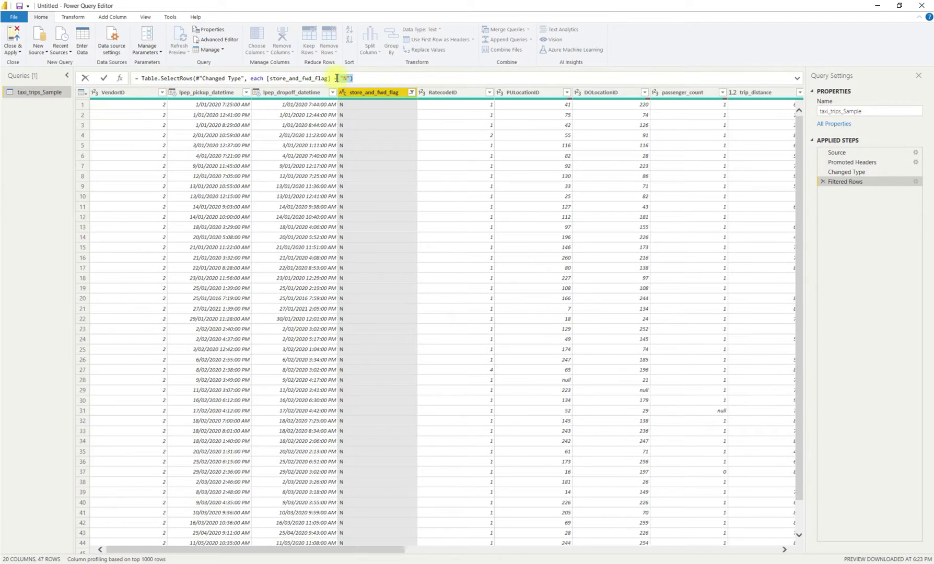
pyautogui.click(375, 127)
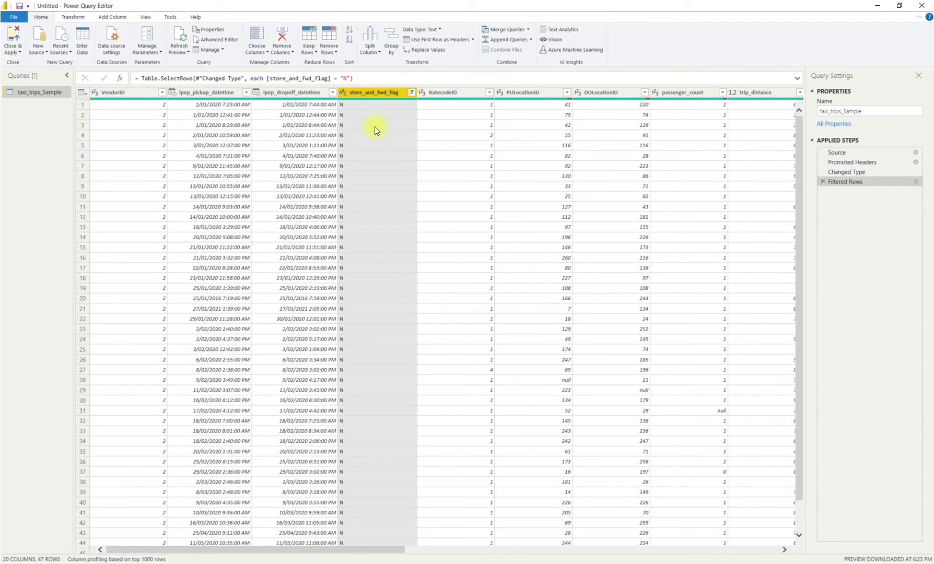
# Filter the trip_type column to keep only rows equal to 1, and check the resulting filter formula.
pyautogui.hscroll(10, 375, 126)
pyautogui.click(628, 92)
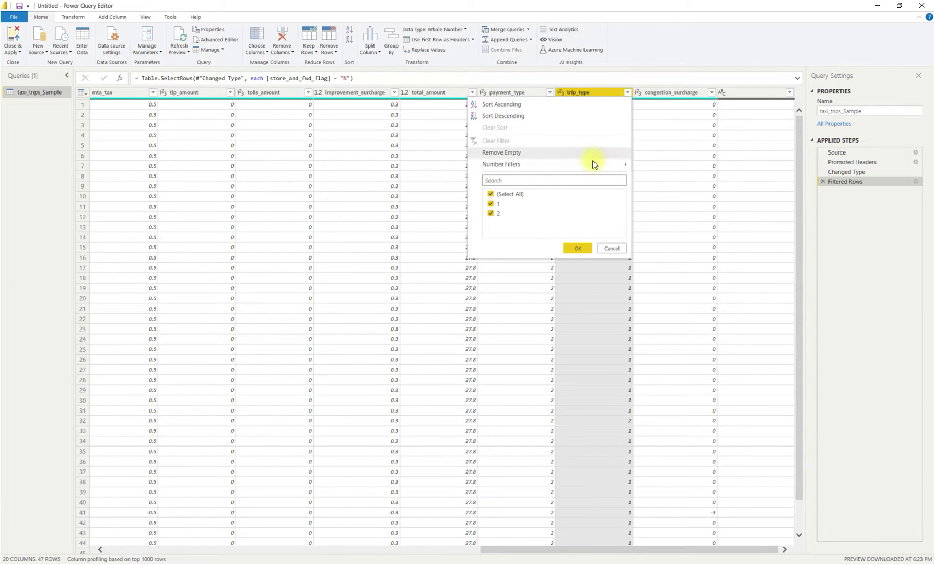
pyautogui.moveTo(594, 165)
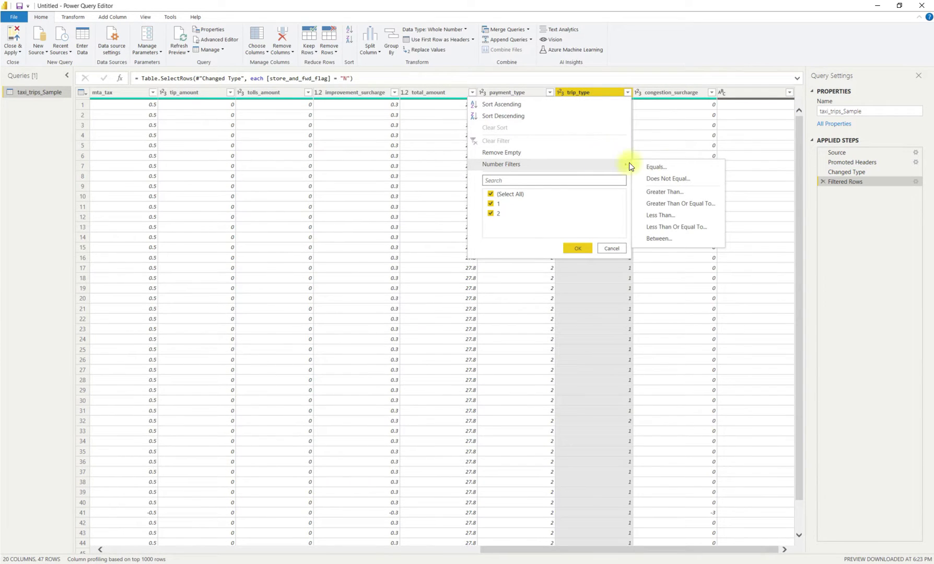
pyautogui.click(679, 167)
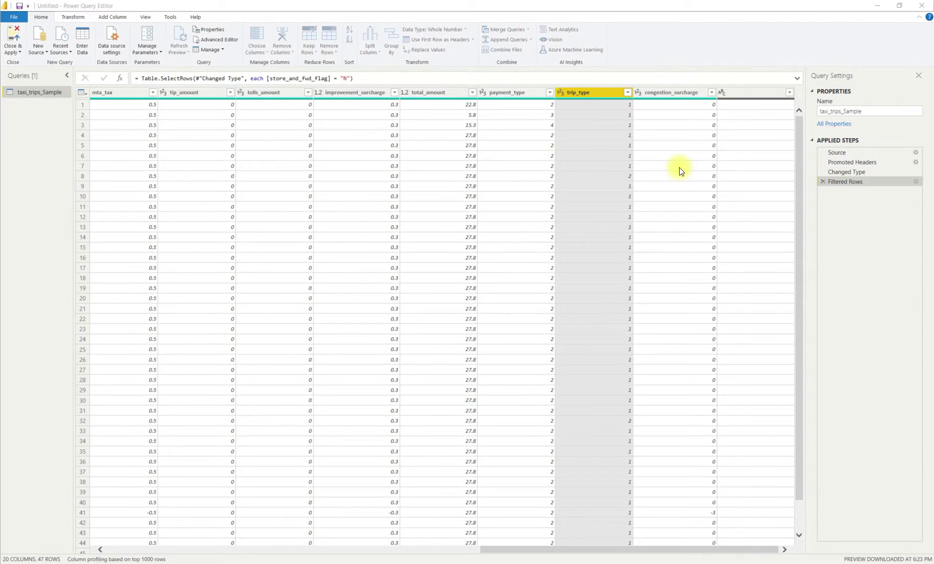
pyautogui.click(426, 287)
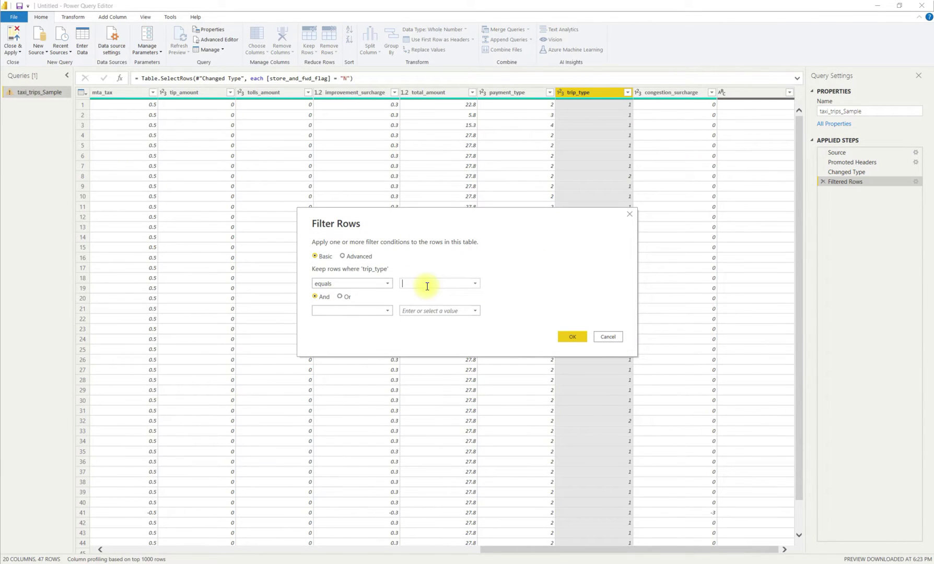
pyautogui.click(573, 336)
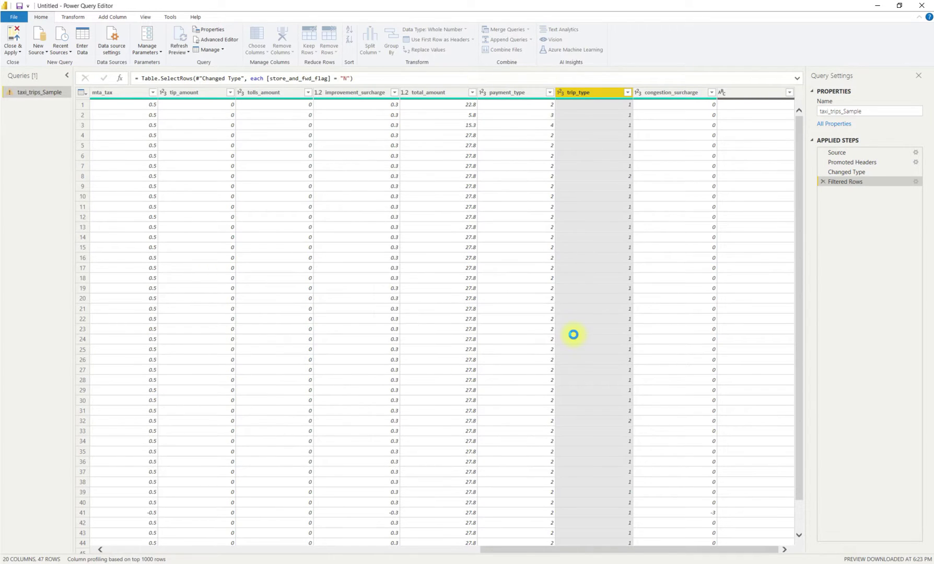
pyautogui.moveTo(321, 78); pyautogui.dragTo(252, 79)
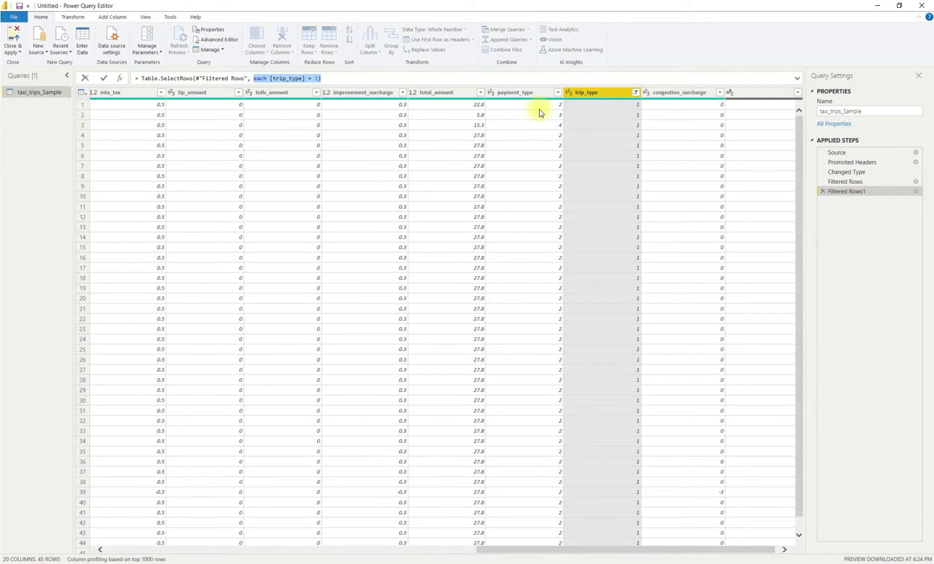
# Filter the payment_type column to keep rows equal to 1 or equal to 2, and check the resulting filter formula.
pyautogui.click(558, 92)
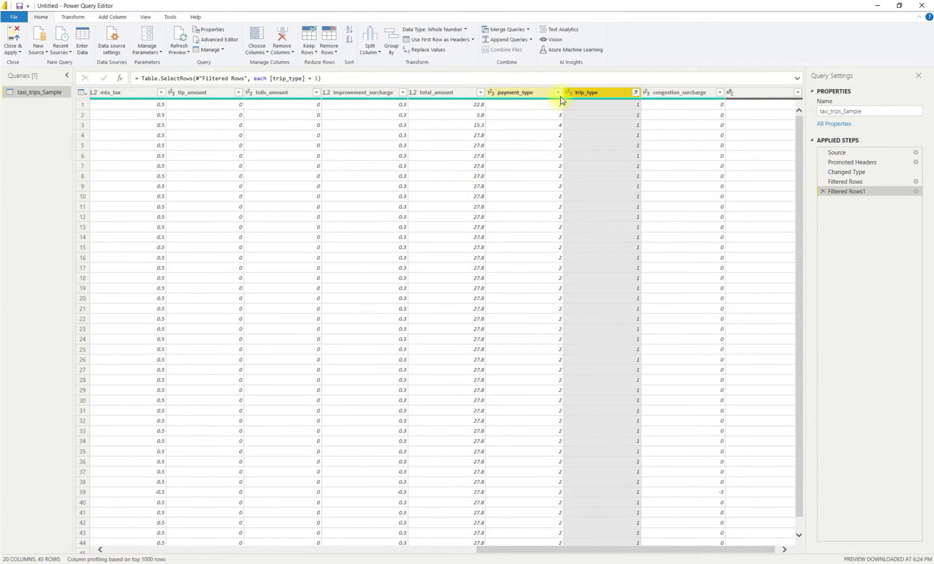
pyautogui.moveTo(556, 164)
pyautogui.click(596, 167)
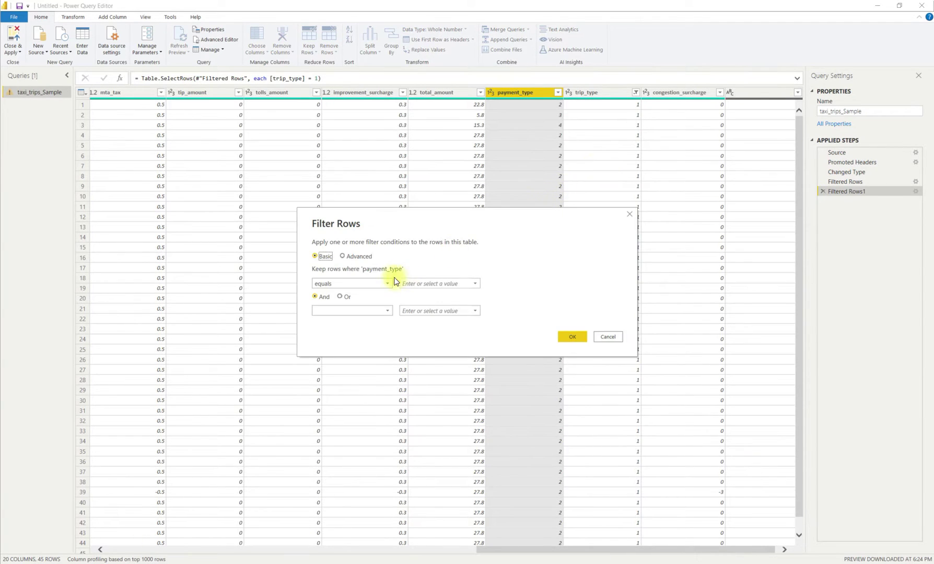
pyautogui.click(425, 282)
pyautogui.write('1')
pyautogui.click(340, 297)
pyautogui.click(384, 310)
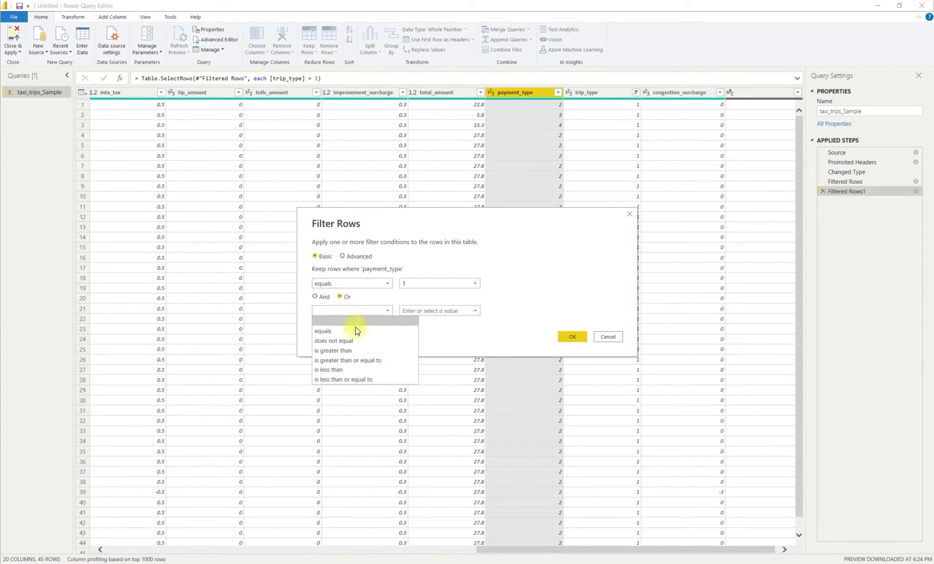
pyautogui.click(355, 330)
pyautogui.click(427, 312)
pyautogui.write('2')
pyautogui.click(571, 336)
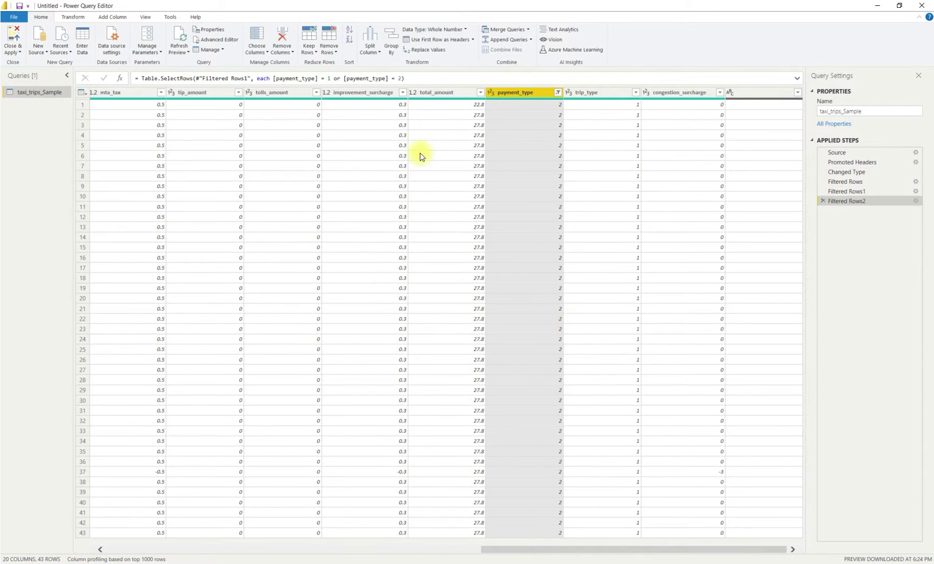
pyautogui.moveTo(405, 79); pyautogui.dragTo(254, 81)
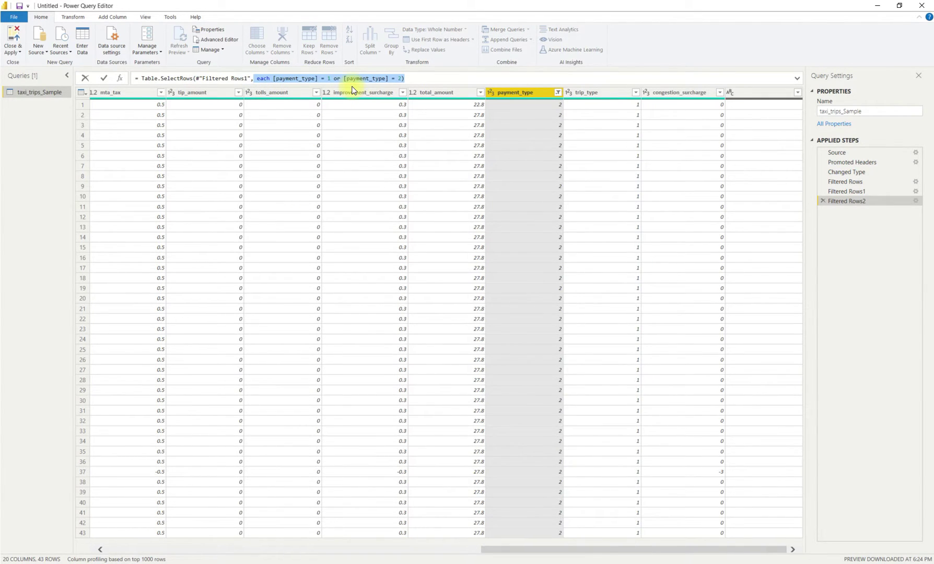
pyautogui.press('Escape')
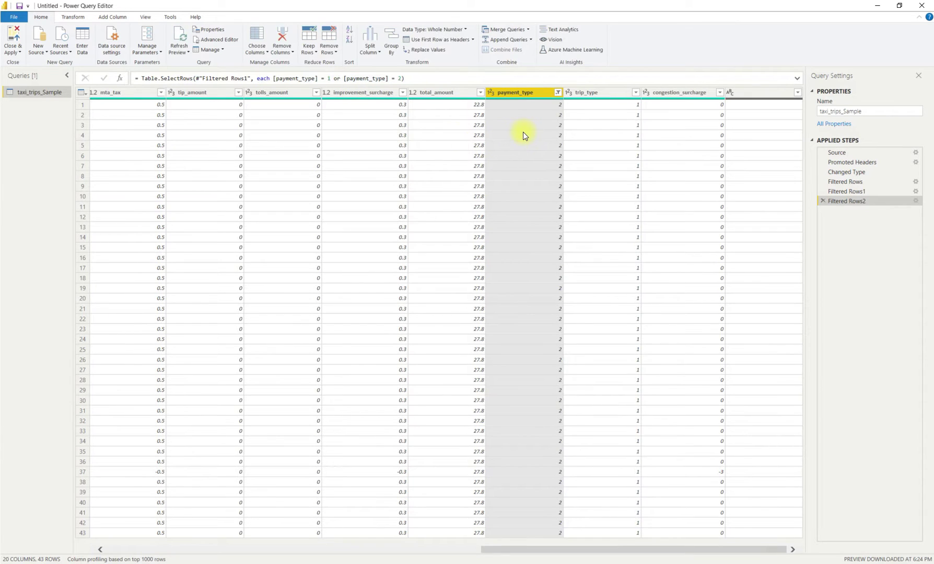
# Filter the RatecodeID column to keep only rows equal to 1, and check the resulting filter formula.
pyautogui.hscroll(-10, 523, 131)
pyautogui.click(370, 95)
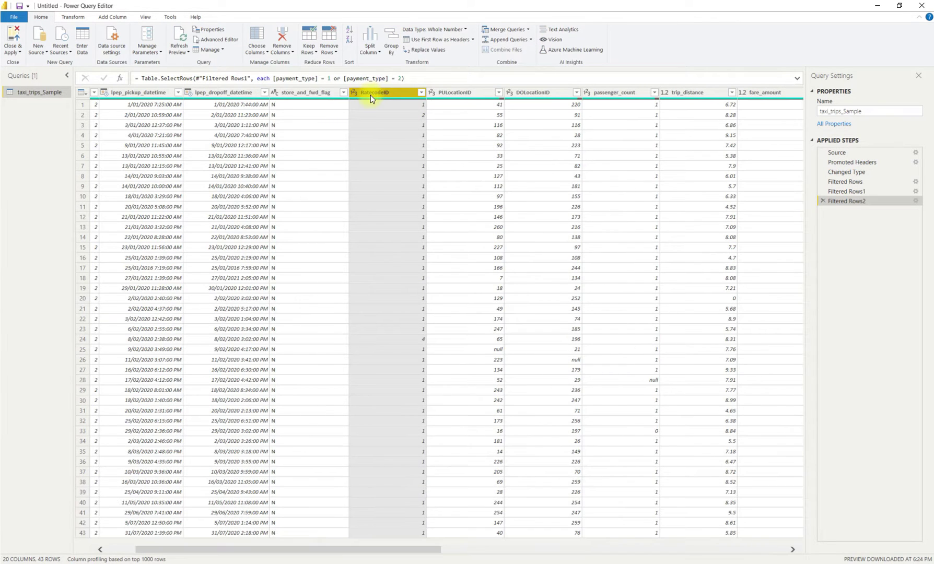
pyautogui.click(422, 93)
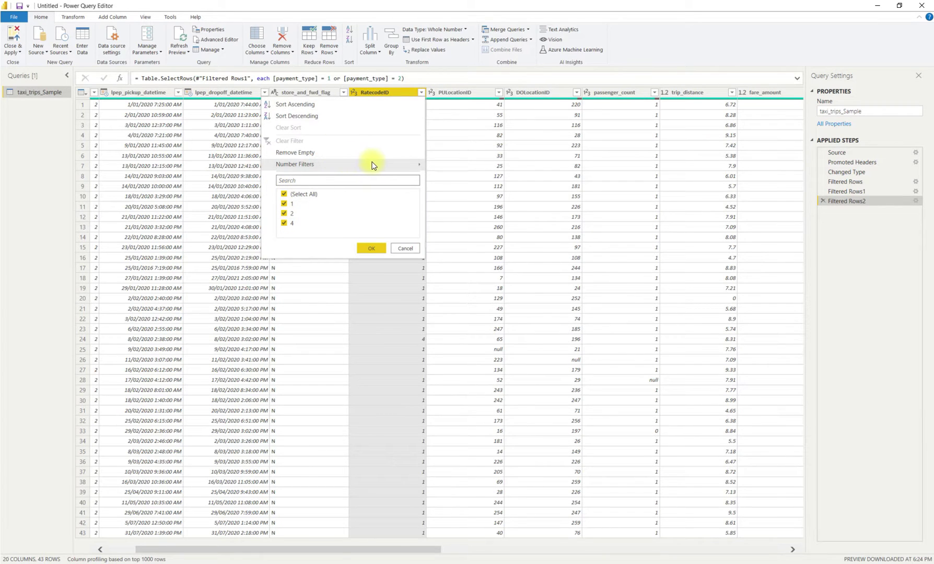
pyautogui.click(261, 169)
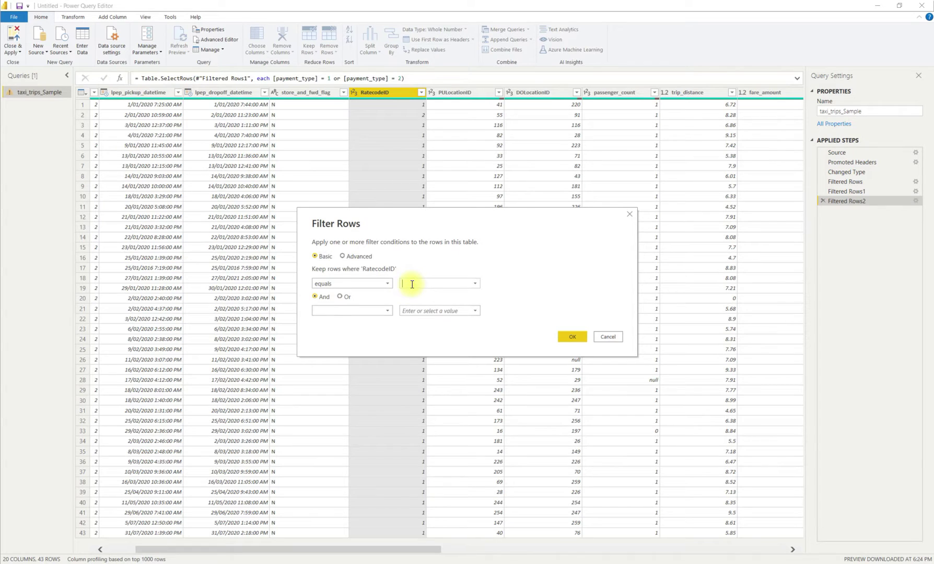
pyautogui.write('1')
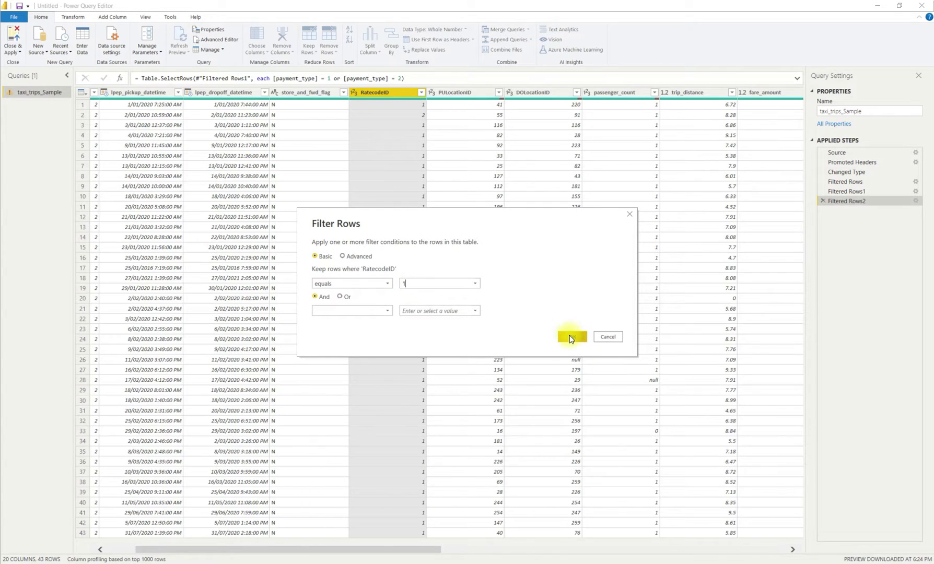
pyautogui.click(571, 337)
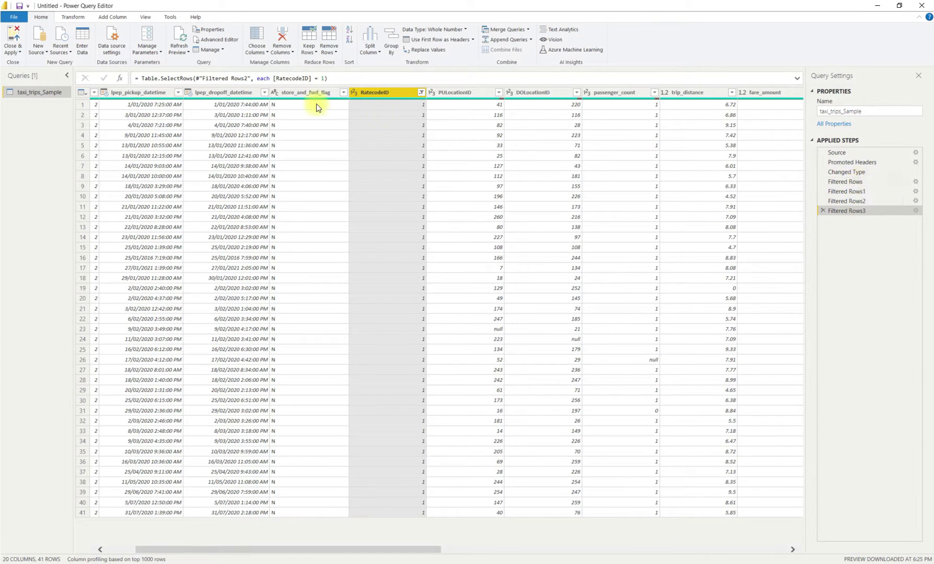
pyautogui.moveTo(328, 79); pyautogui.dragTo(258, 79)
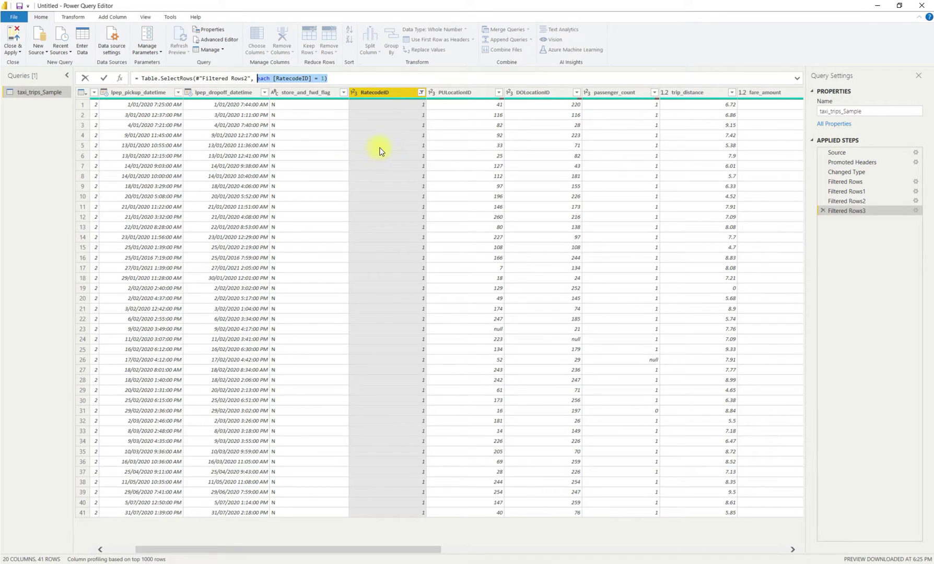
# Set up a between-dates filter on lpep_pickup_datetime with the rows after or equal to 1/01/2017.
pyautogui.click(178, 92)
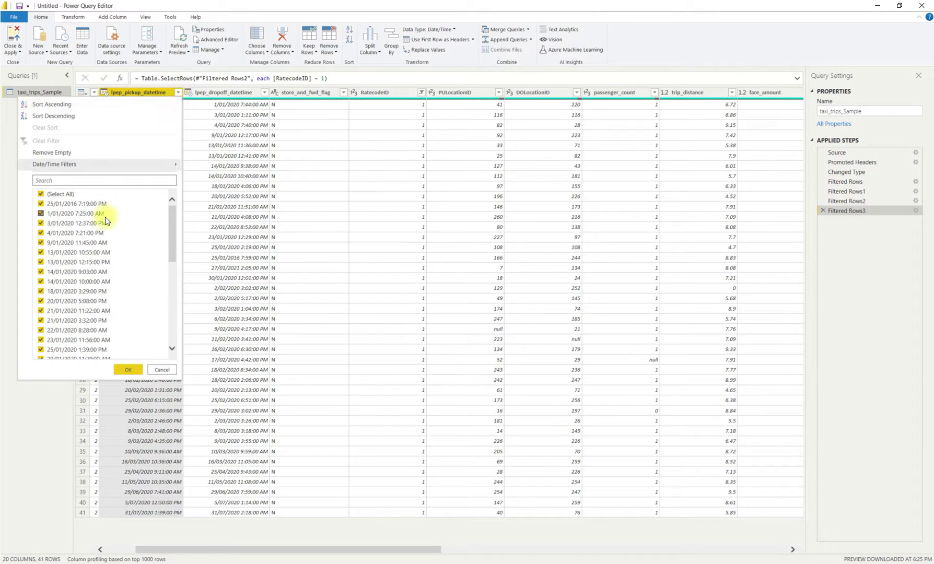
pyautogui.click(42, 203)
pyautogui.click(42, 203)
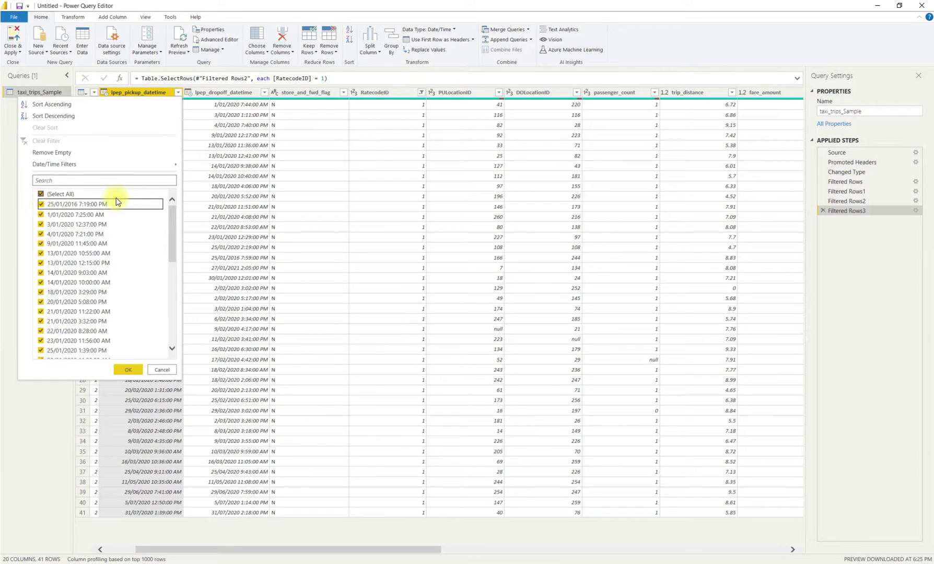
pyautogui.moveTo(126, 162)
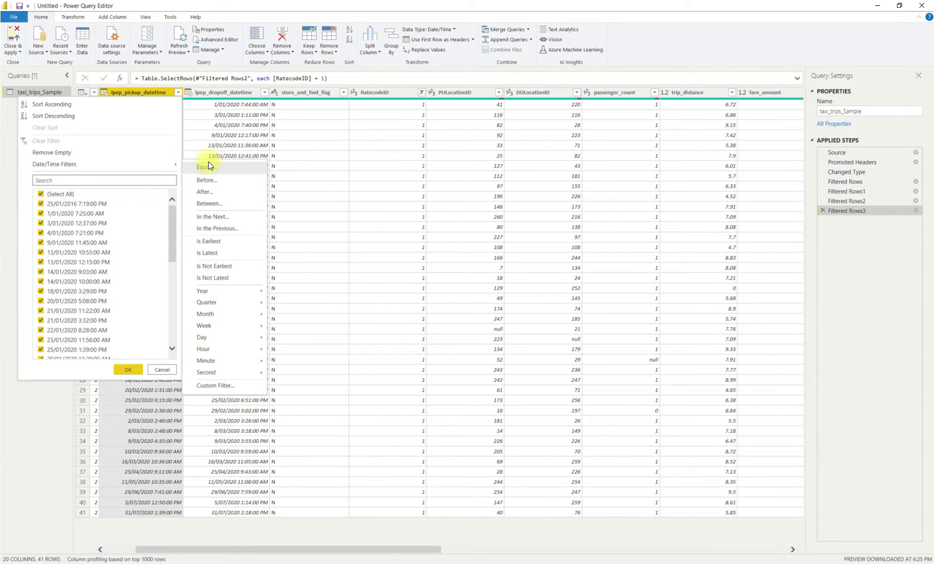
pyautogui.press('Escape')
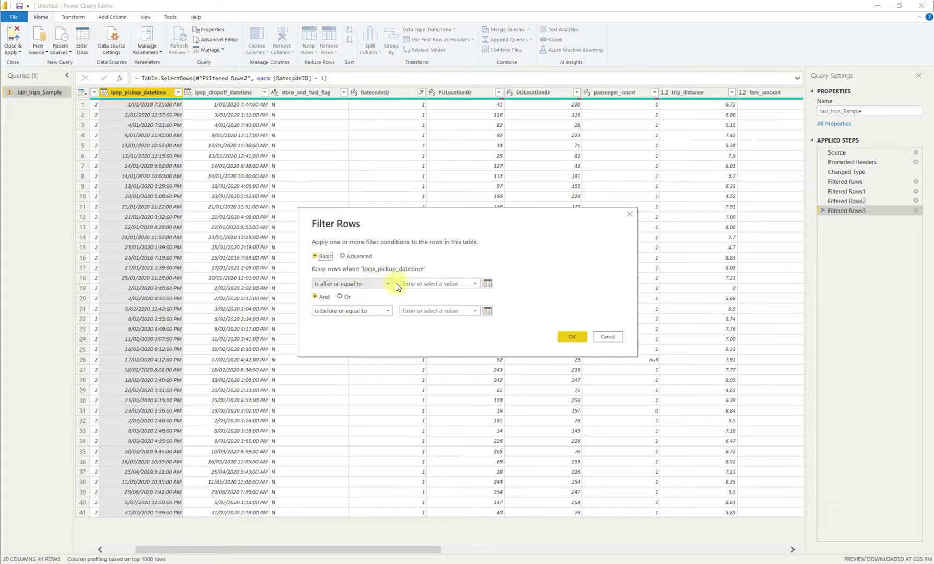
pyautogui.click(487, 283)
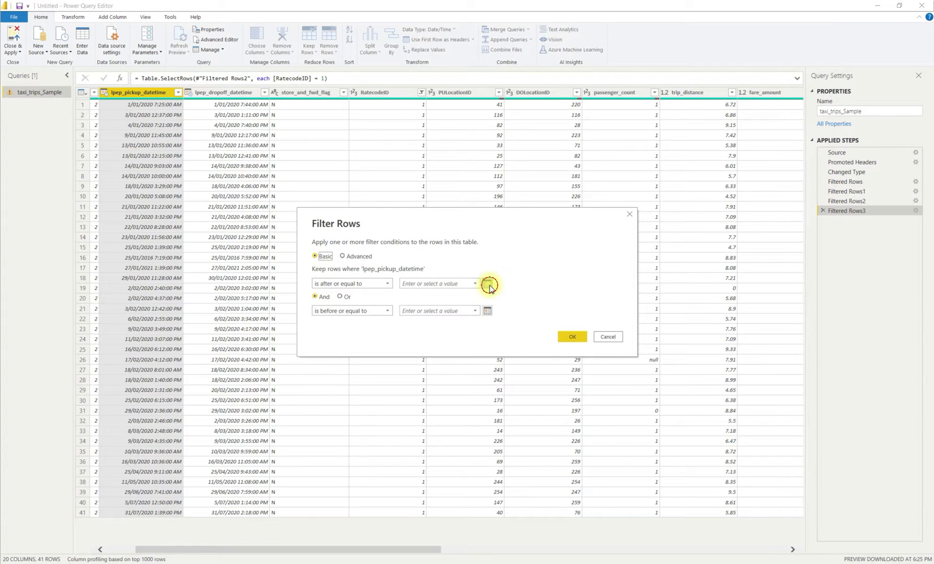
pyautogui.click(401, 316)
# Limit the lpep_pickup_datetime filter to dates before or equal to 31/12/2020 and apply it.
pyautogui.click(486, 313)
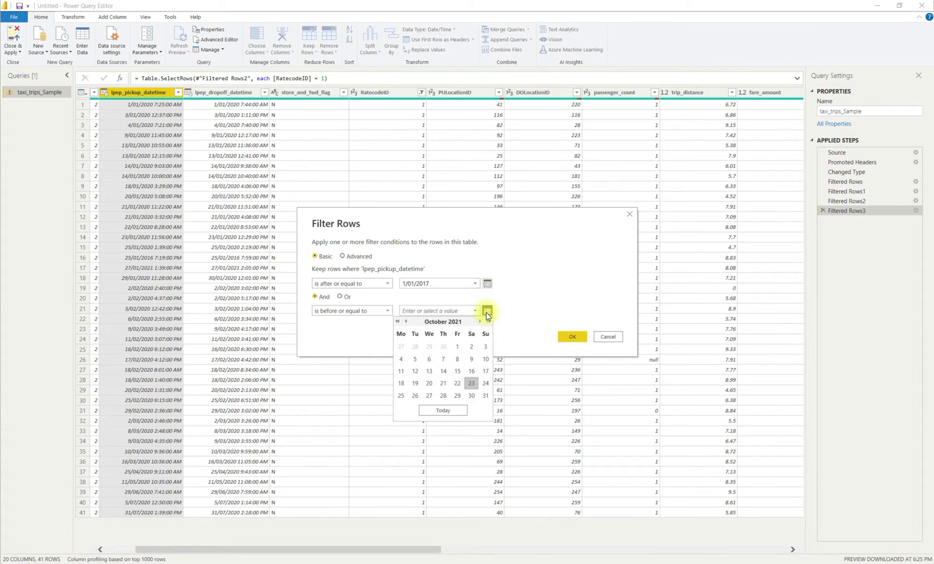
pyautogui.click(397, 321)
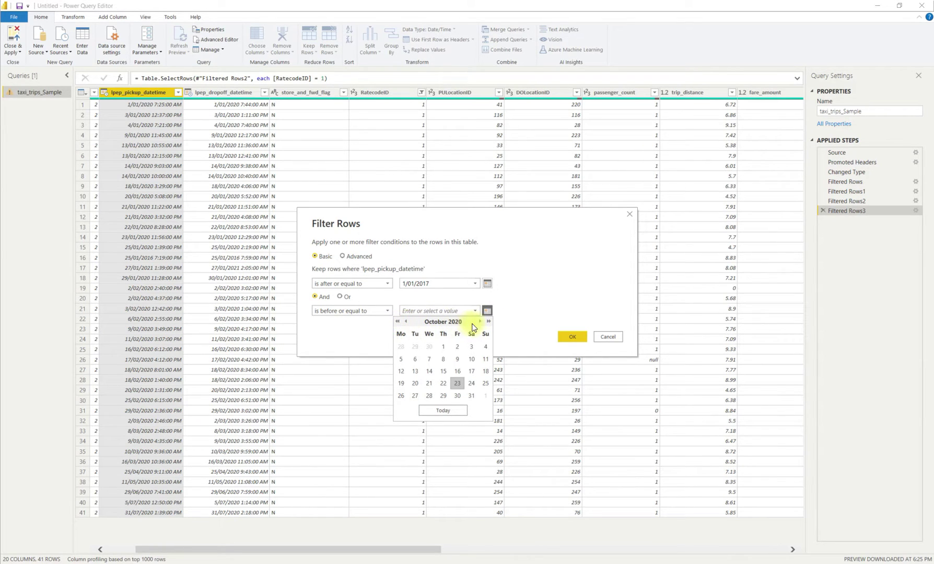
pyautogui.click(480, 322)
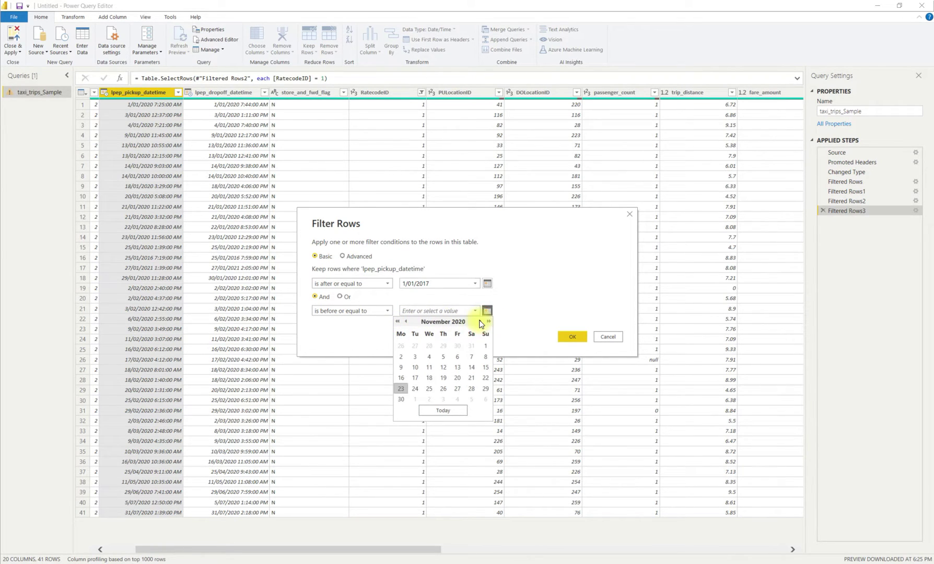
pyautogui.click(480, 321)
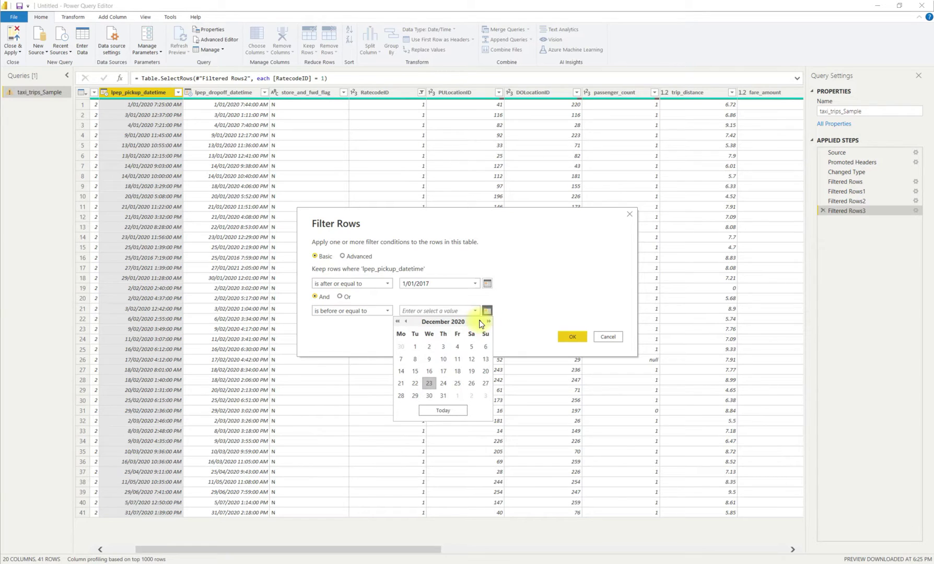
pyautogui.click(443, 399)
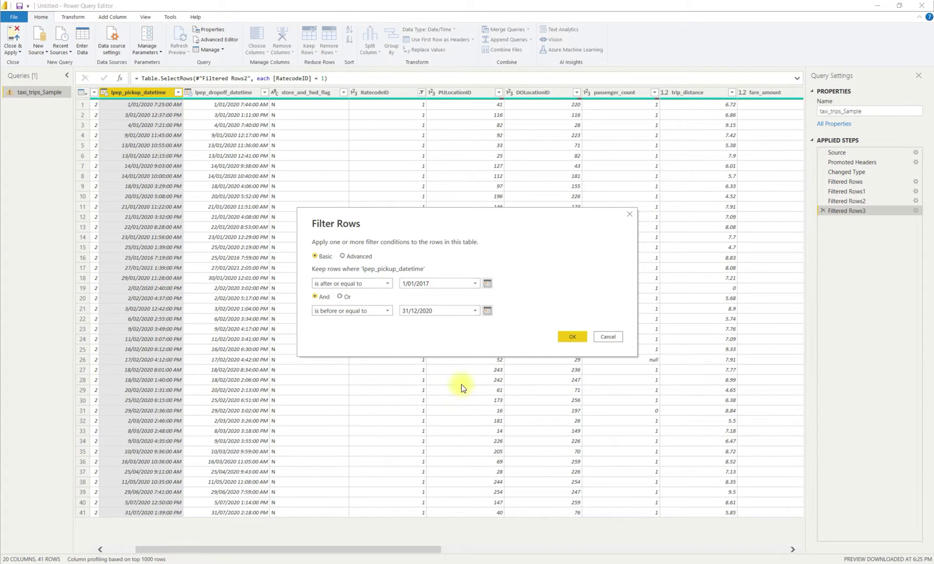
pyautogui.click(572, 336)
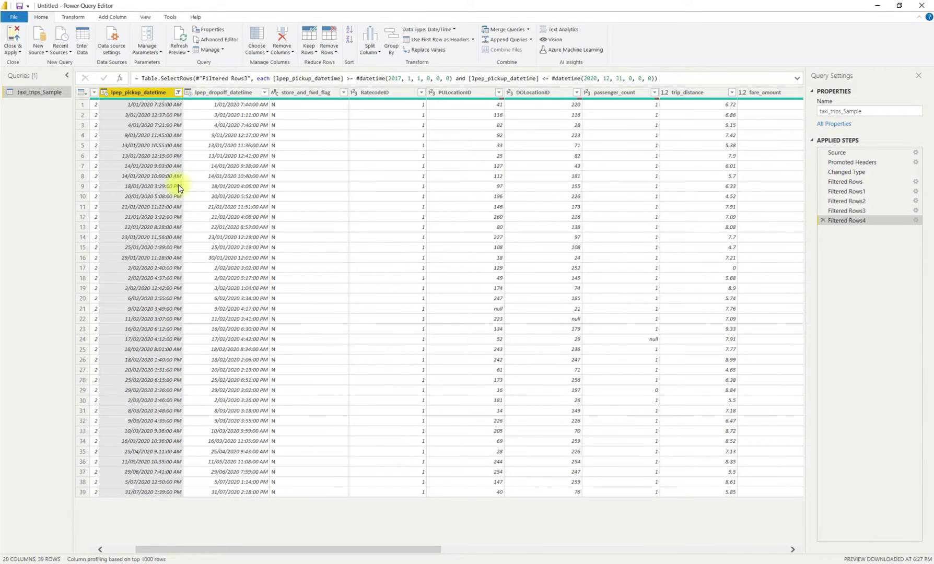
# Set up a between-dates filter on lpep_dropoff_datetime with the rows after or equal to 1/01/2017.
pyautogui.click(264, 93)
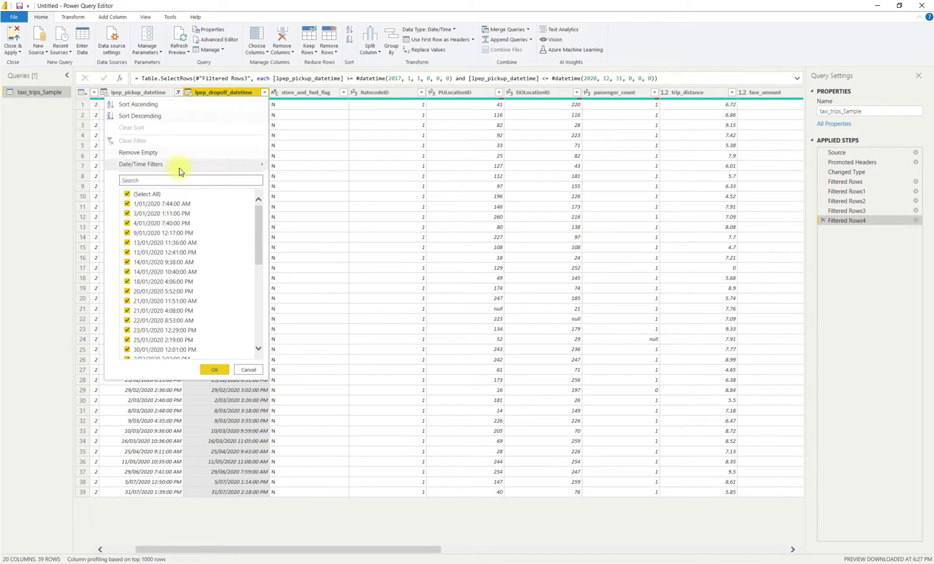
pyautogui.click(516, 131)
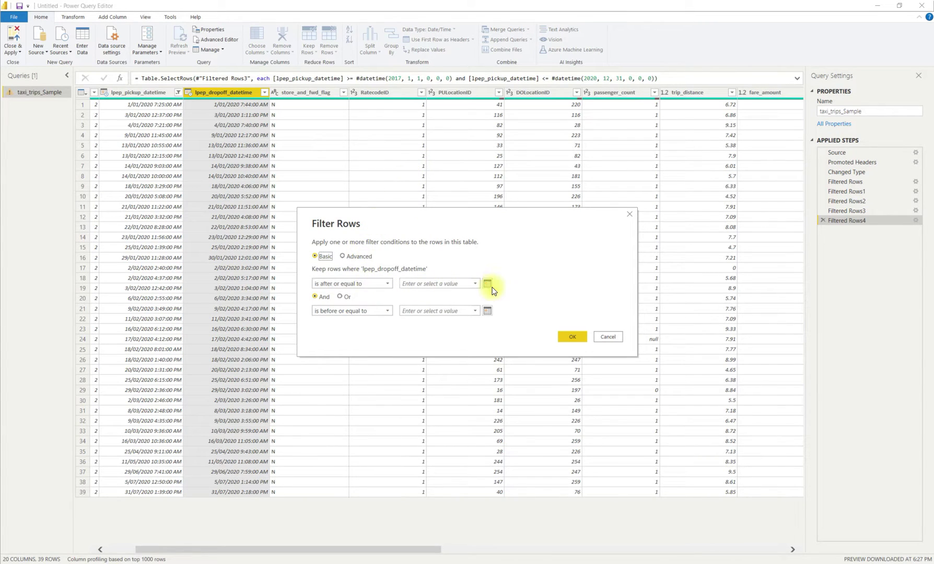
pyautogui.click(488, 285)
pyautogui.click(486, 319)
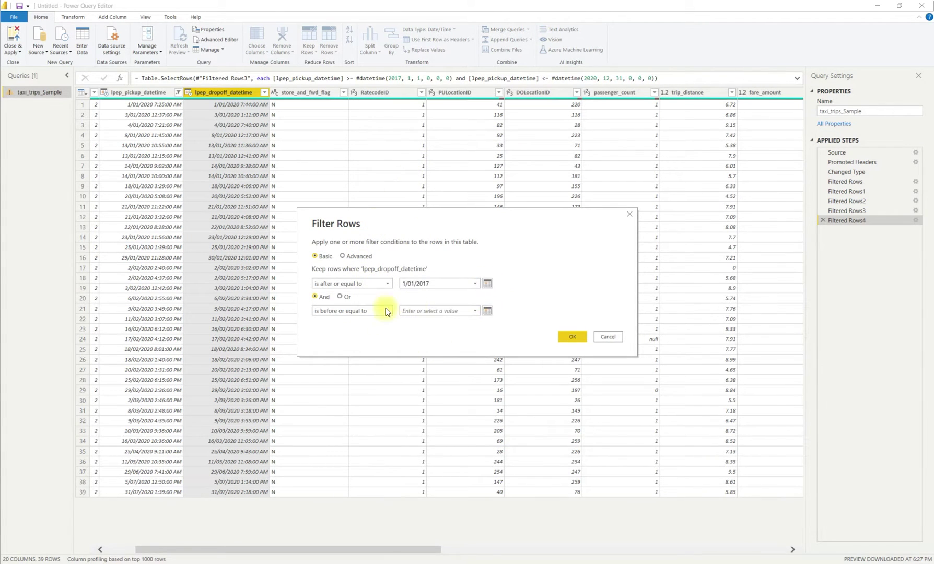
# Limit the lpep_dropoff_datetime filter to dates before or equal to 31/12/2020, apply it, and check the resulting filter formula.
pyautogui.click(450, 311)
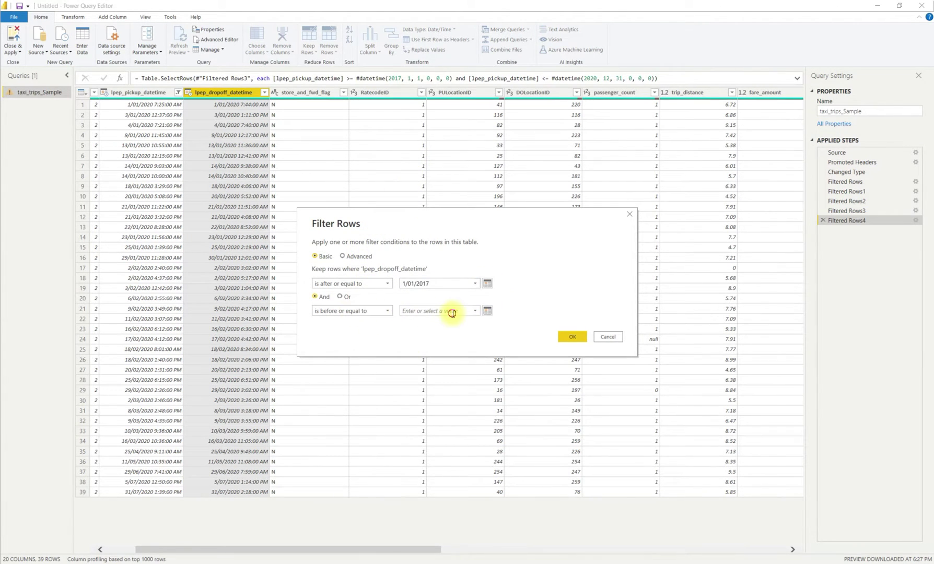
pyautogui.click(487, 313)
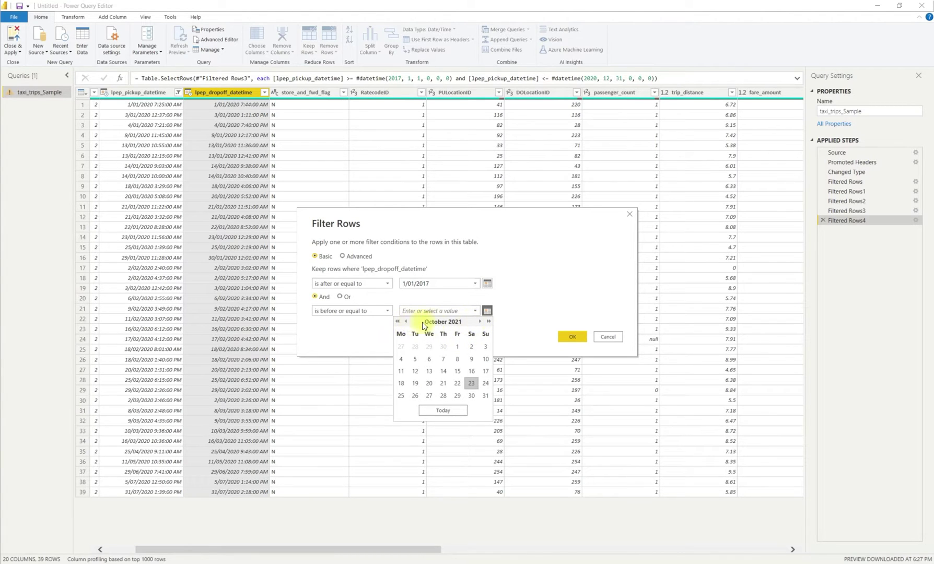
pyautogui.click(397, 322)
pyautogui.click(479, 321)
pyautogui.click(479, 321)
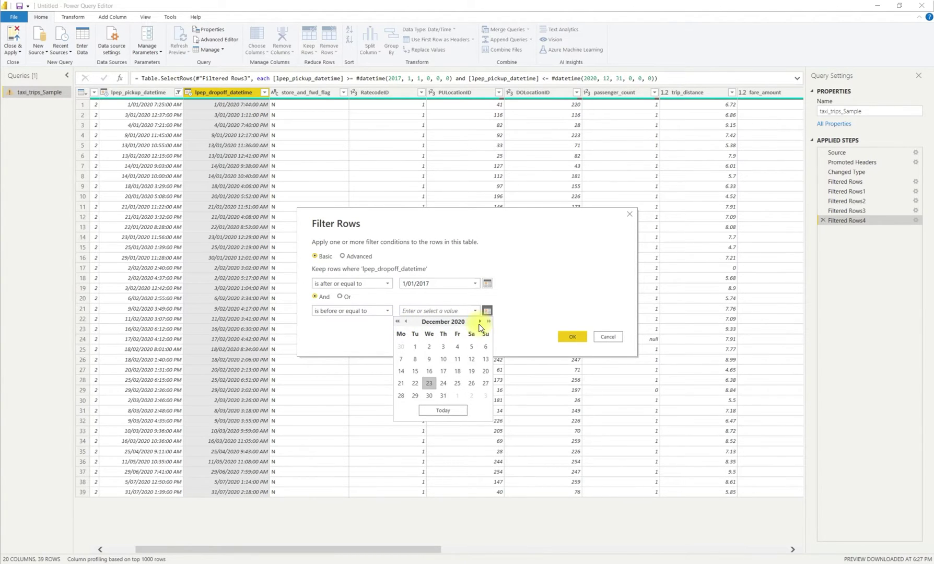
pyautogui.click(444, 396)
pyautogui.click(572, 337)
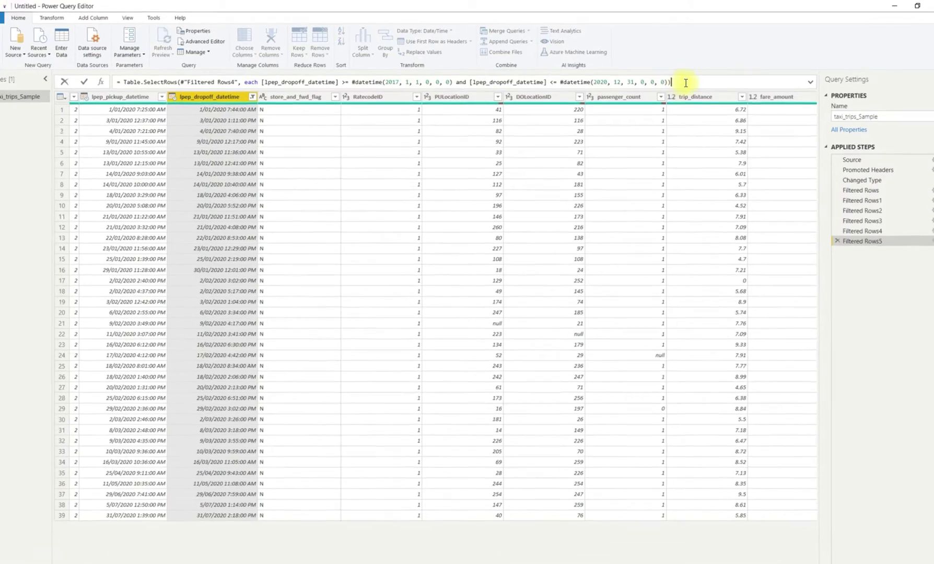
pyautogui.moveTo(666, 79); pyautogui.dragTo(355, 80)
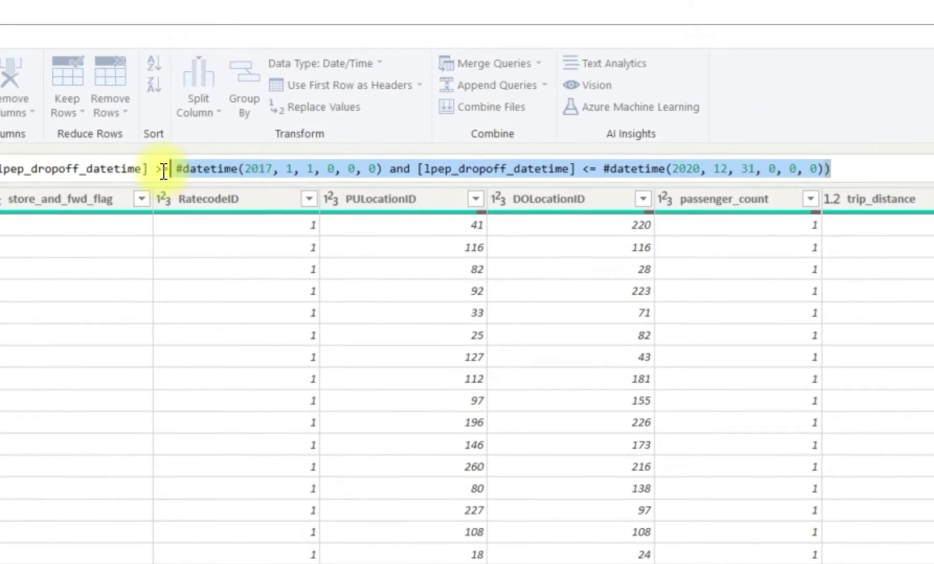
pyautogui.moveTo(167, 169); pyautogui.dragTo(154, 172)
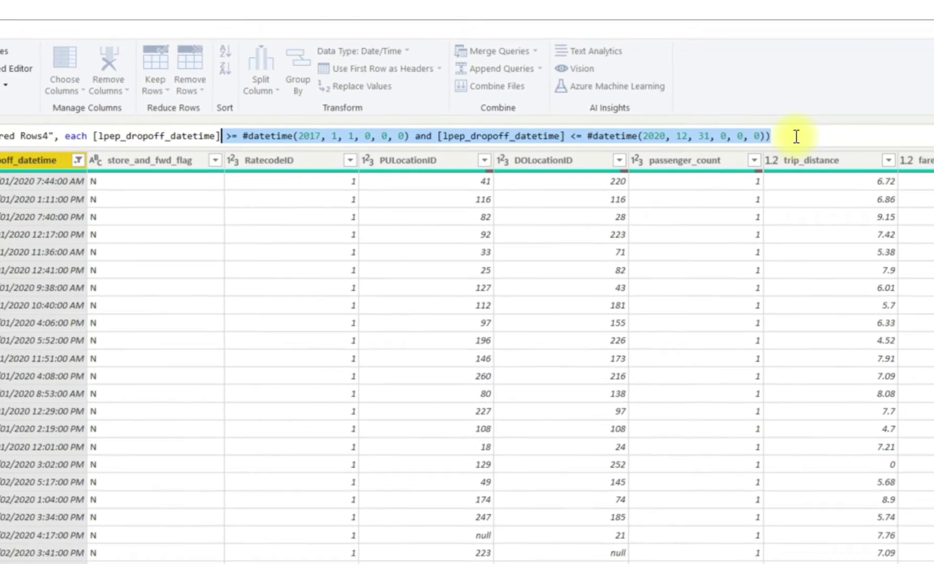
pyautogui.click(906, 192)
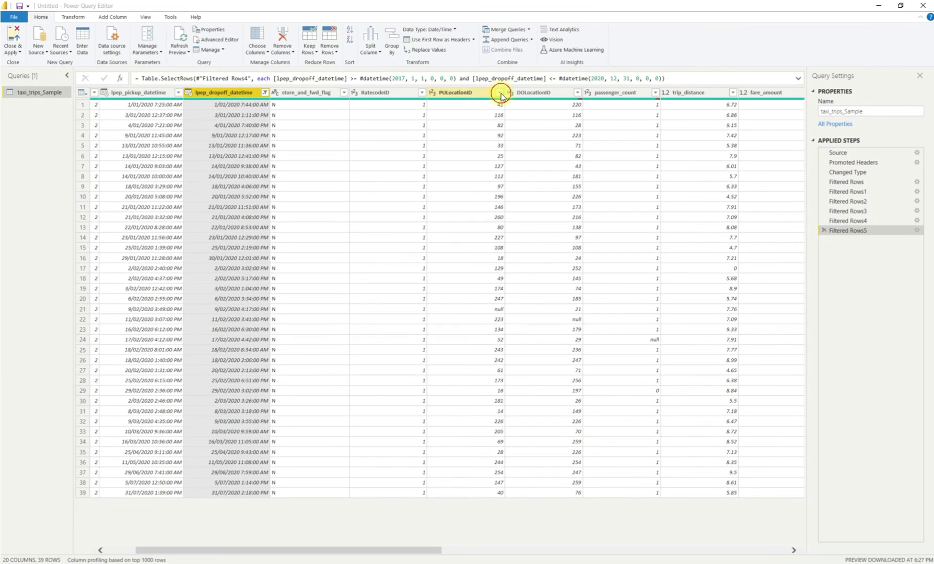
# Filter the PULocationID column to keep only values greater than or equal to 1, and check the resulting formula.
pyautogui.click(492, 127)
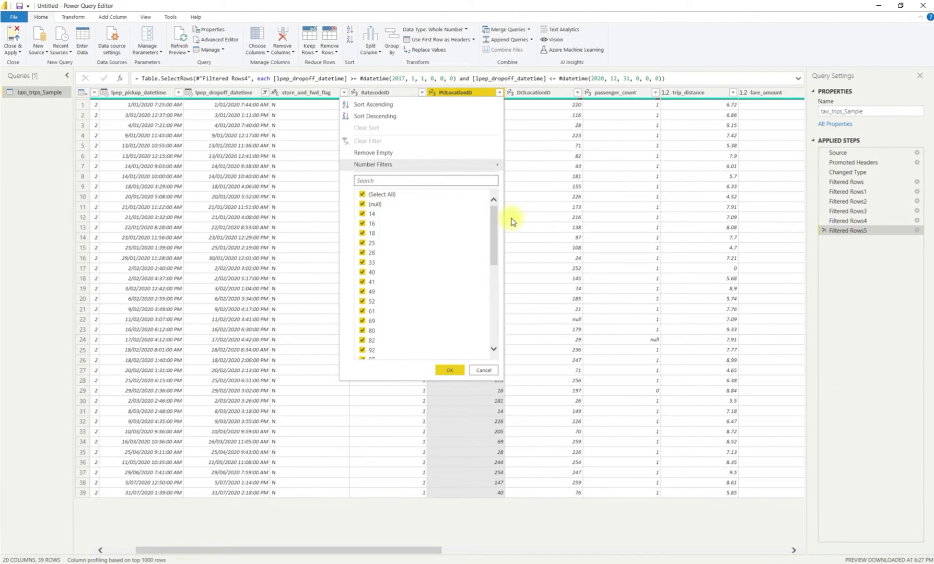
pyautogui.moveTo(492, 216)
pyautogui.mouseDown()
pyautogui.moveTo(495, 340)
pyautogui.moveTo(502, 201)
pyautogui.mouseUp()
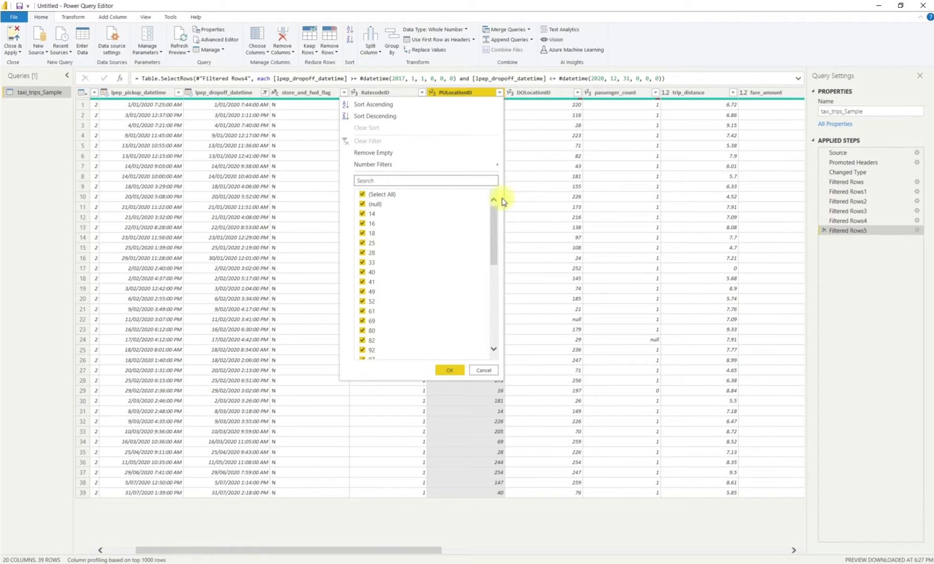
pyautogui.moveTo(477, 165)
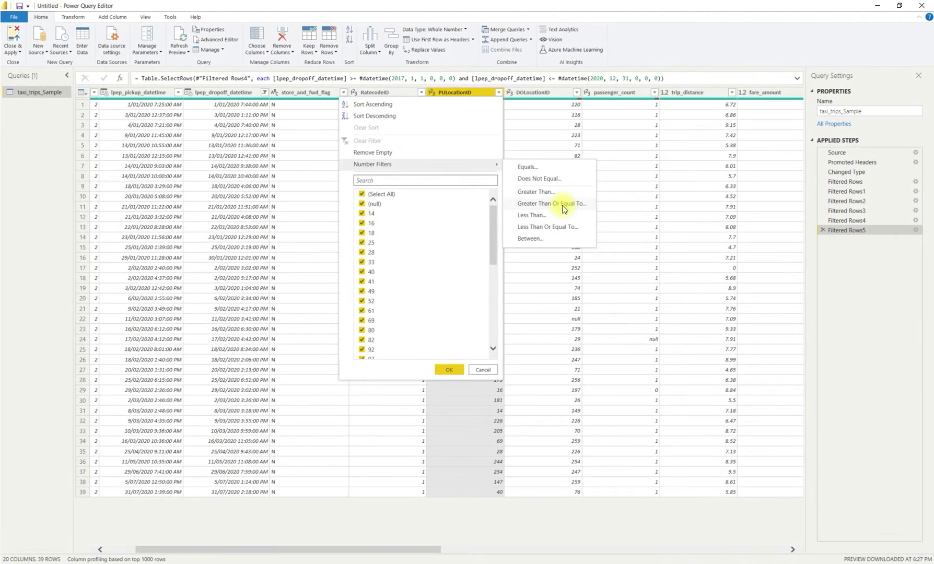
pyautogui.click(563, 206)
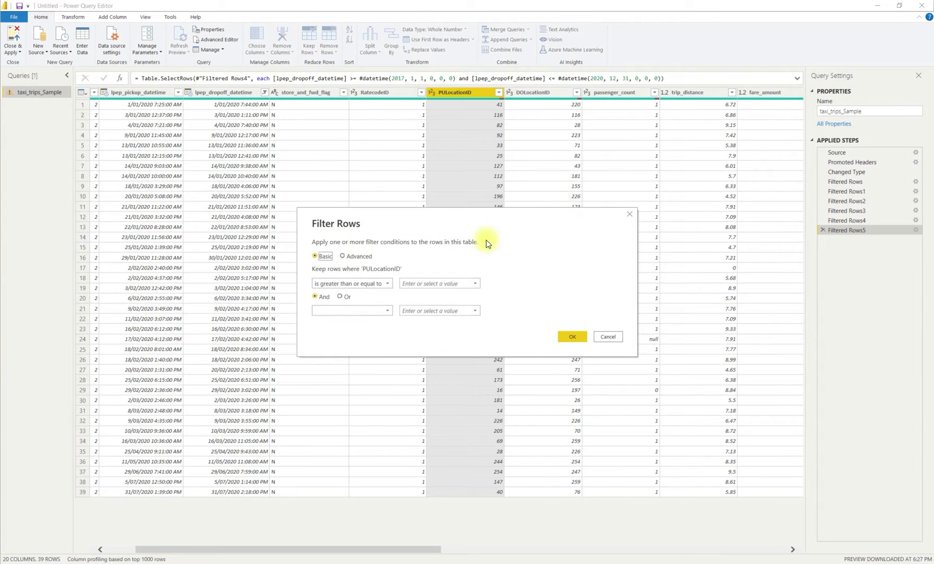
pyautogui.click(449, 283)
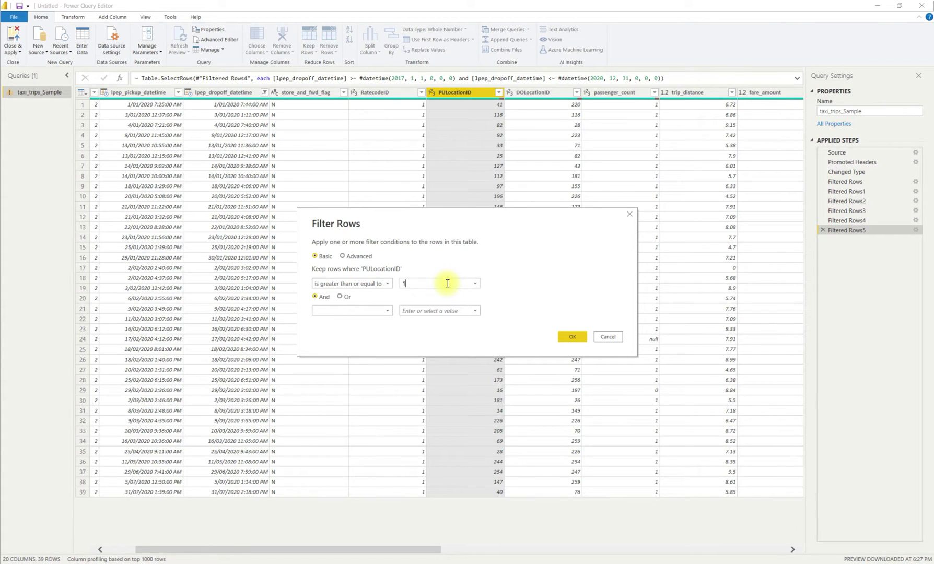
pyautogui.click(571, 337)
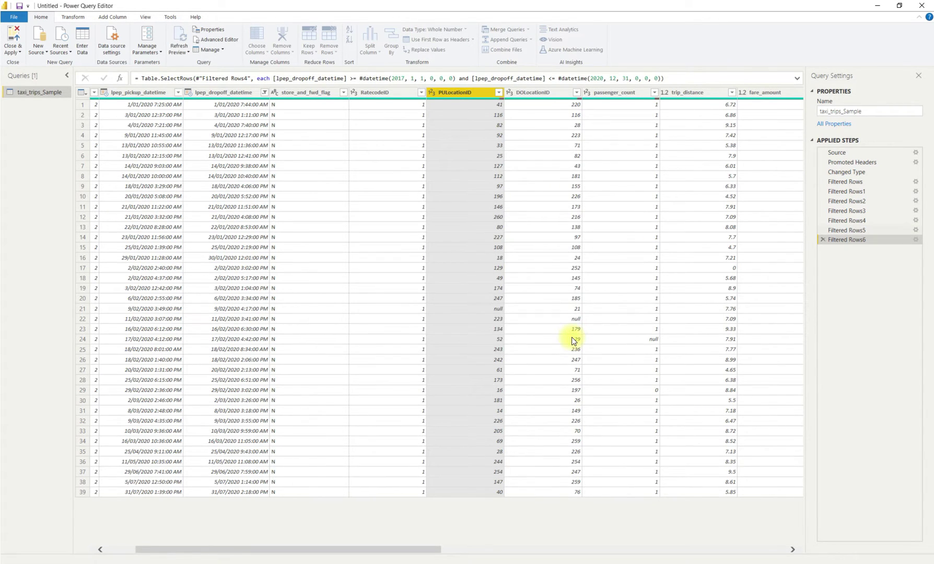
pyautogui.click(382, 79)
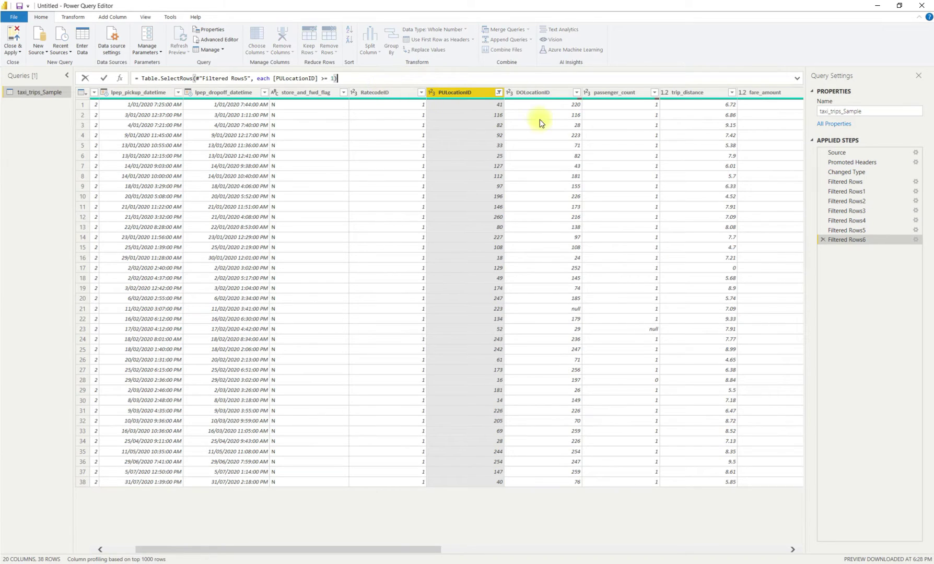
# Filter the DOLocationID column to keep only values greater than or equal to 1, and check the resulting formula.
pyautogui.click(578, 94)
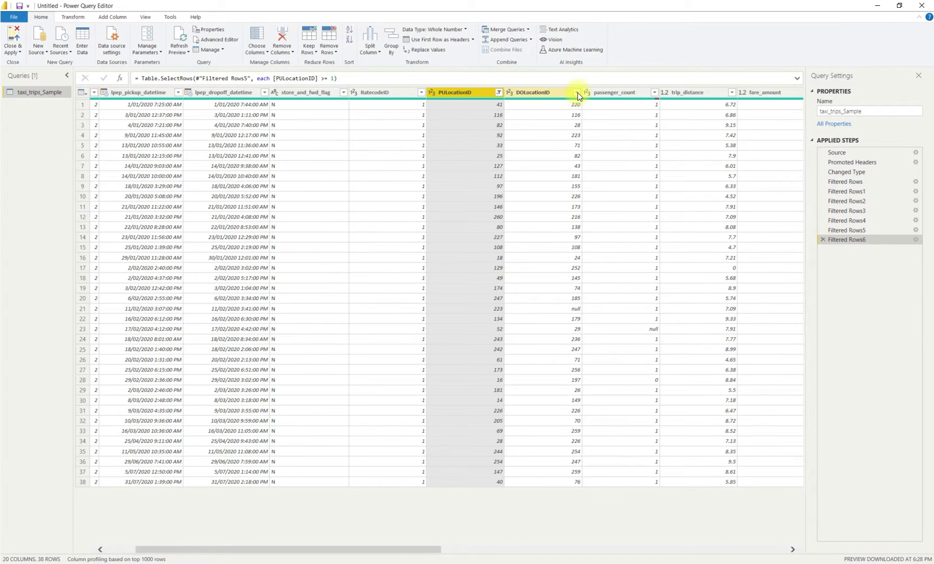
pyautogui.click(576, 93)
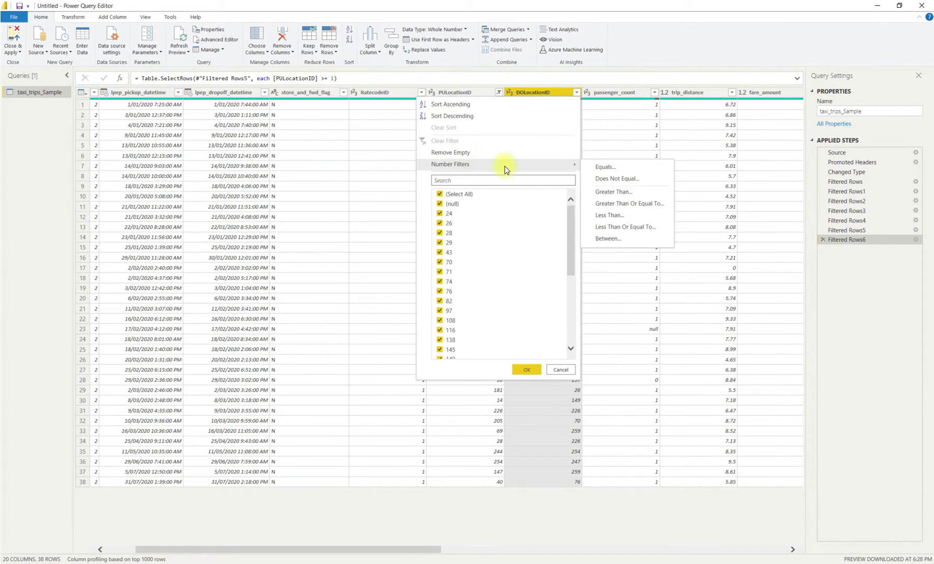
pyautogui.moveTo(559, 165)
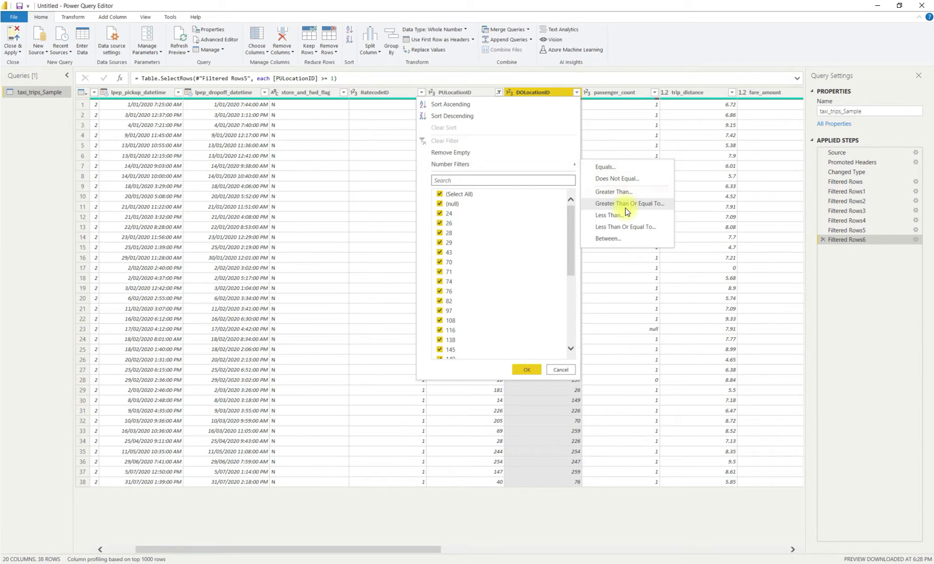
pyautogui.click(585, 203)
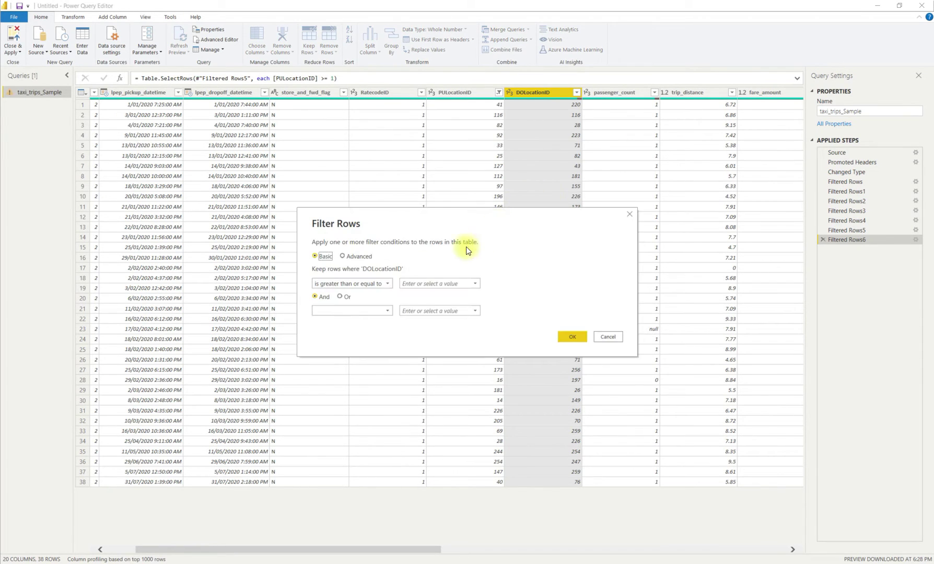
pyautogui.click(420, 284)
pyautogui.write('1')
pyautogui.click(569, 336)
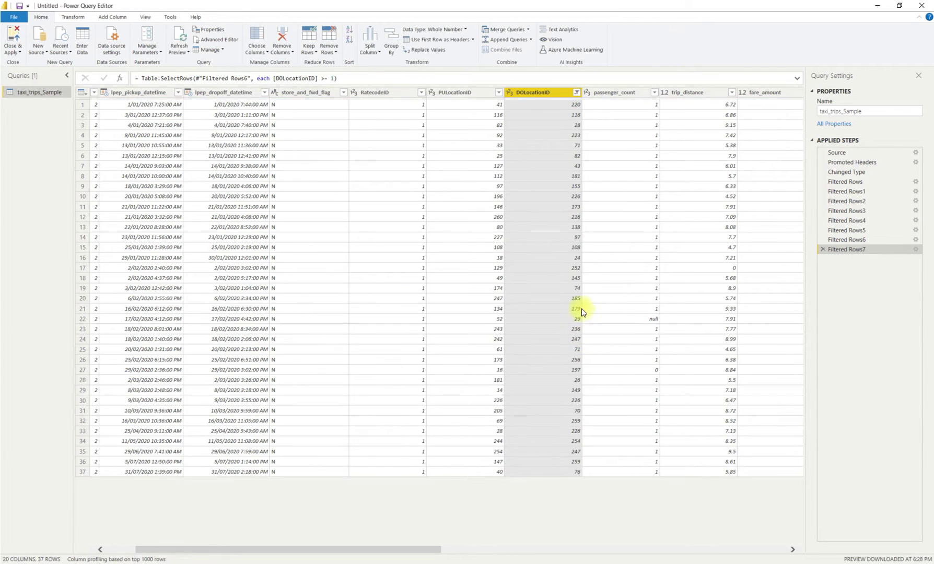
pyautogui.click(359, 76)
# Replace the value 0 with 1 in the passenger_count column.
pyautogui.click(608, 92)
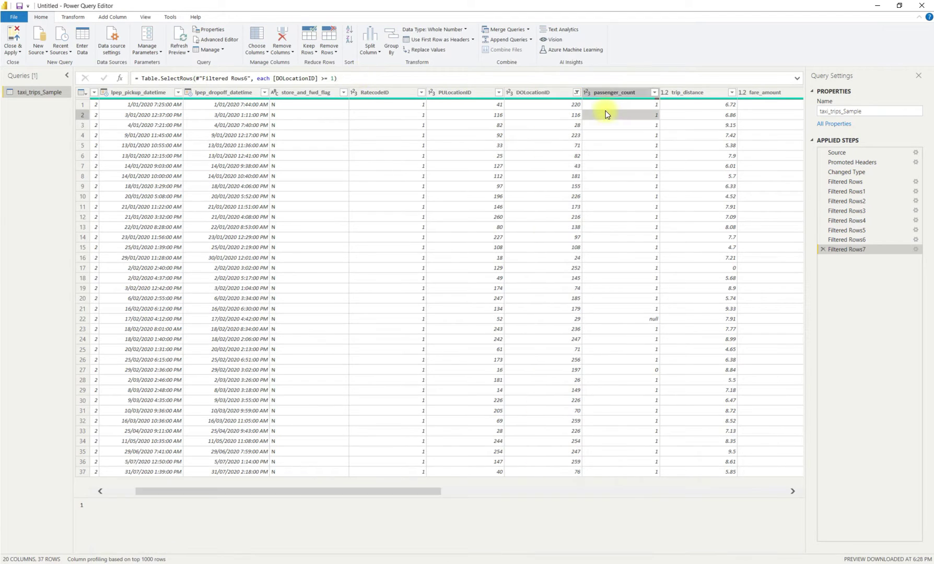
pyautogui.click(609, 92)
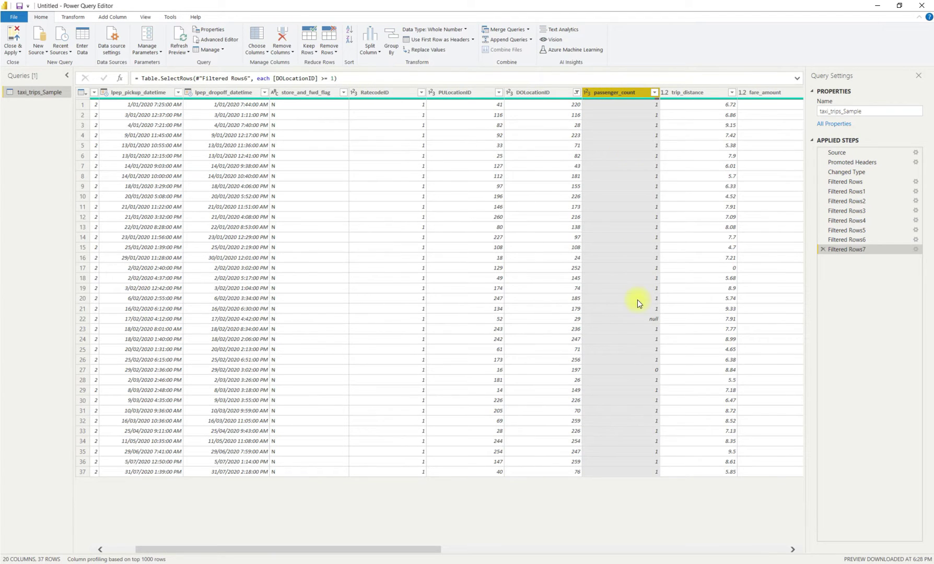
pyautogui.click(645, 321)
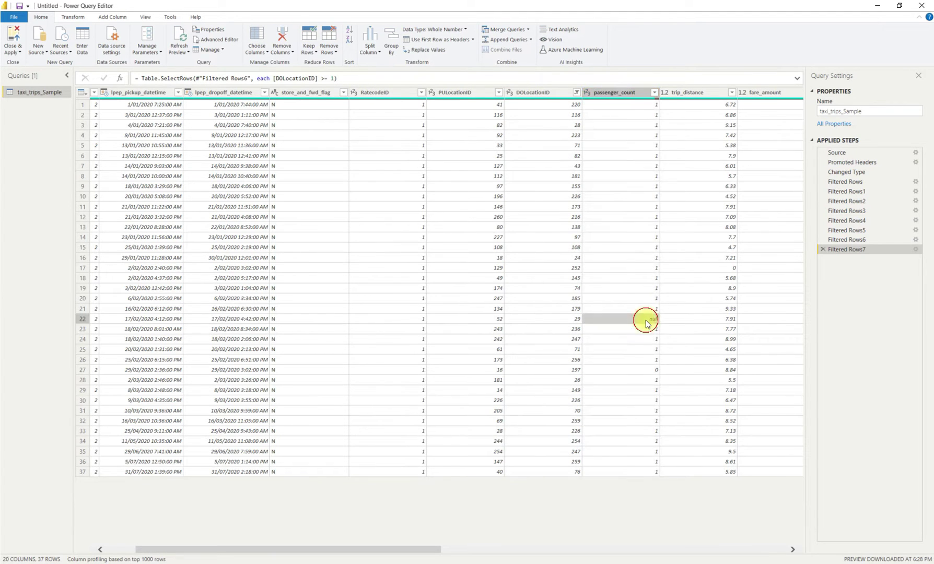
pyautogui.click(617, 93)
pyautogui.click(72, 17)
pyautogui.click(218, 30)
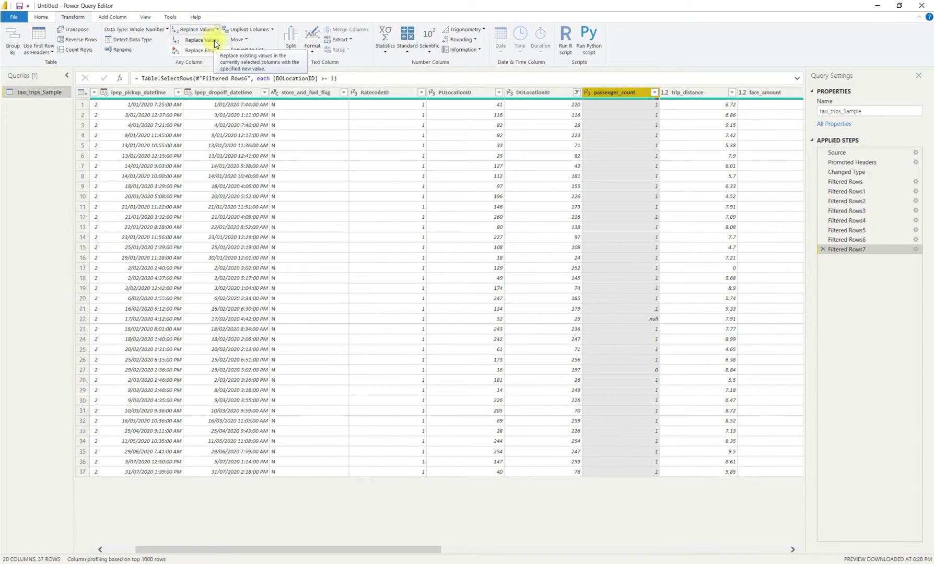
pyautogui.click(214, 40)
pyautogui.write('0')
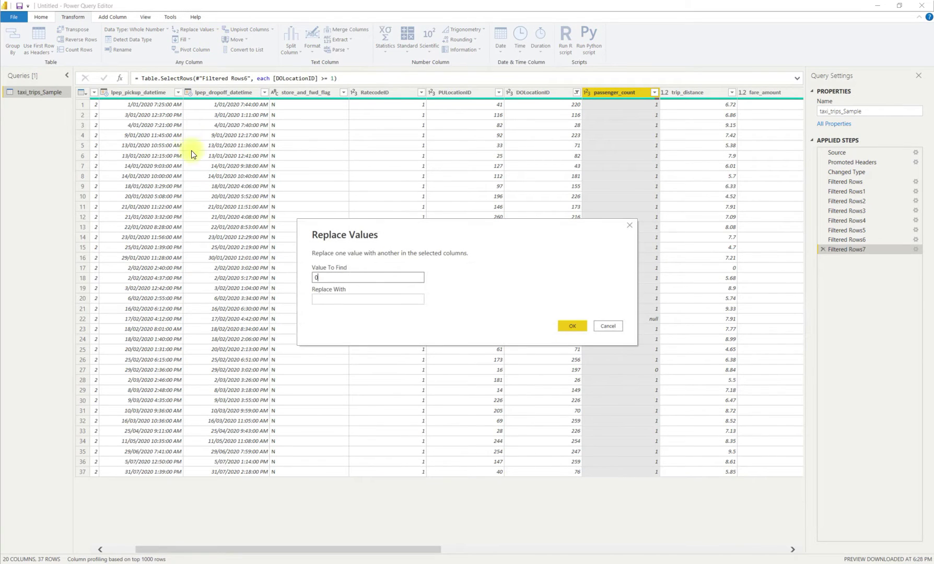
pyautogui.click(348, 300)
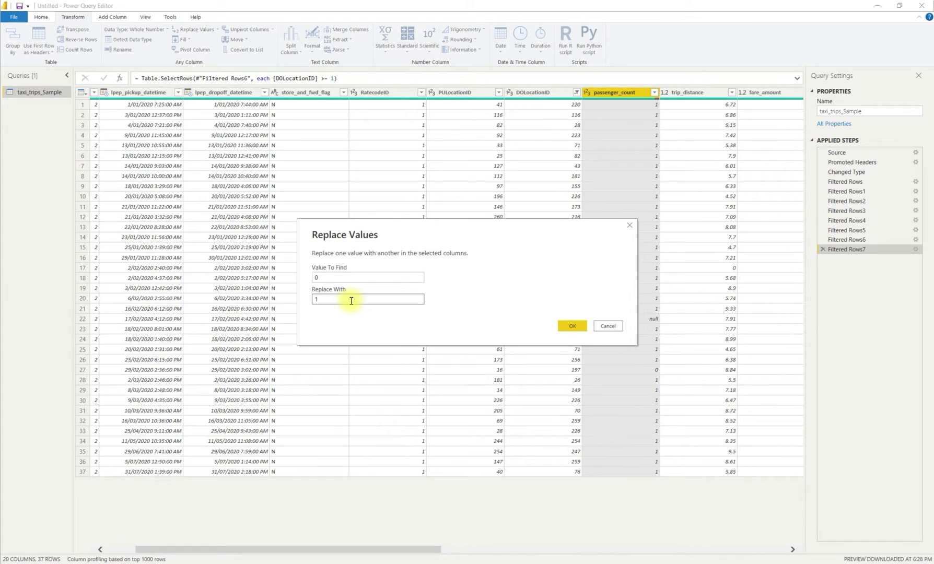
pyautogui.click(579, 323)
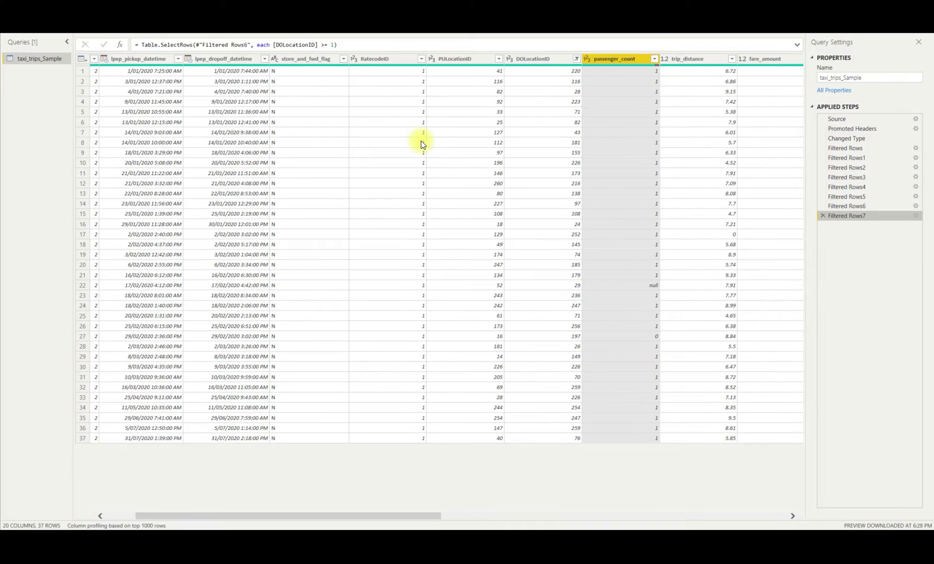
# Replace null values with 1 in the passenger_count column.
pyautogui.write('null')
pyautogui.press('Tab')
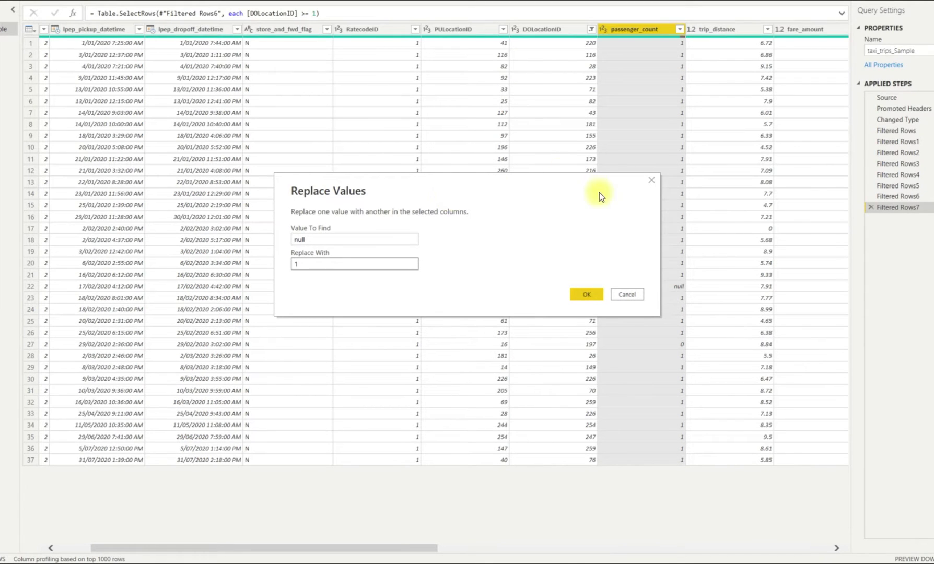
pyautogui.click(596, 294)
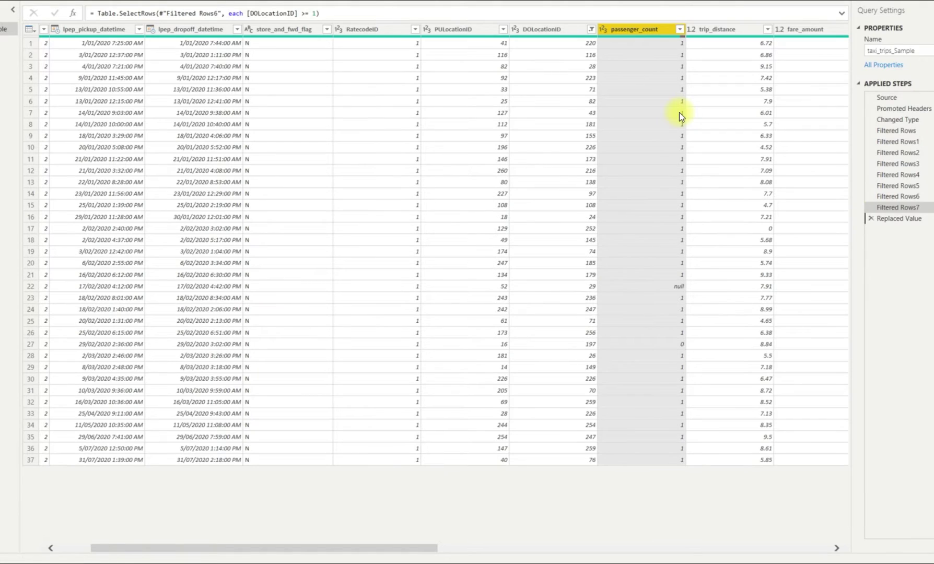
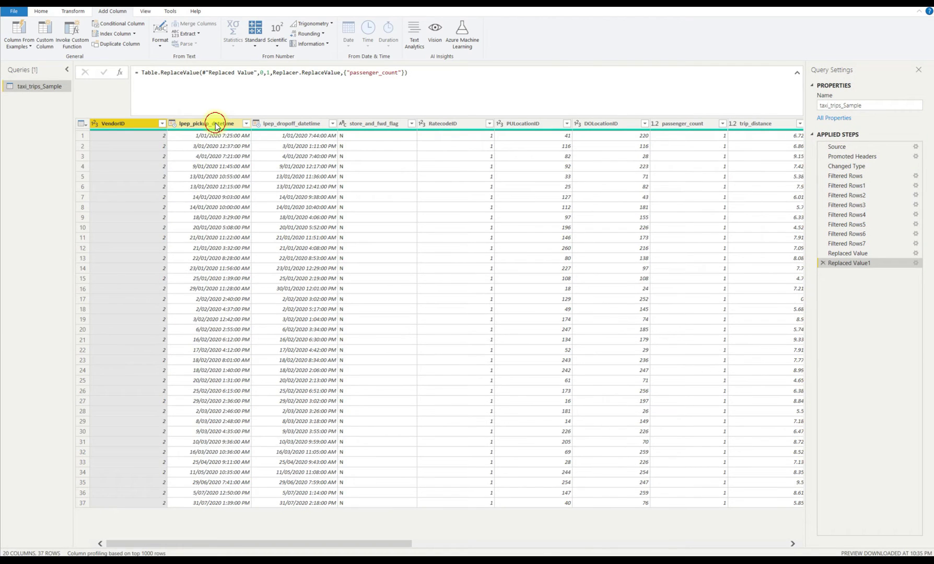
# Start a new custom column named c_pickup_datetime.
pyautogui.click(215, 123)
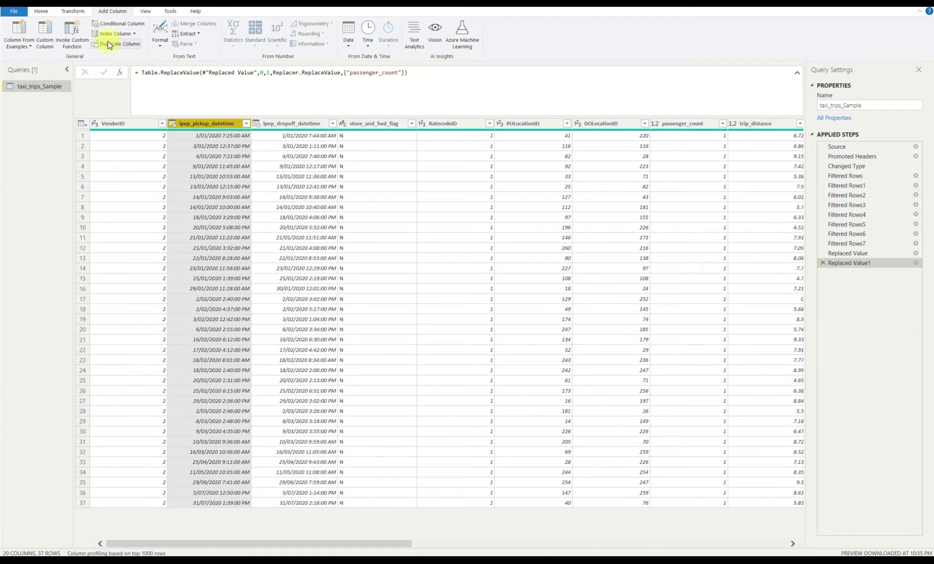
pyautogui.click(44, 29)
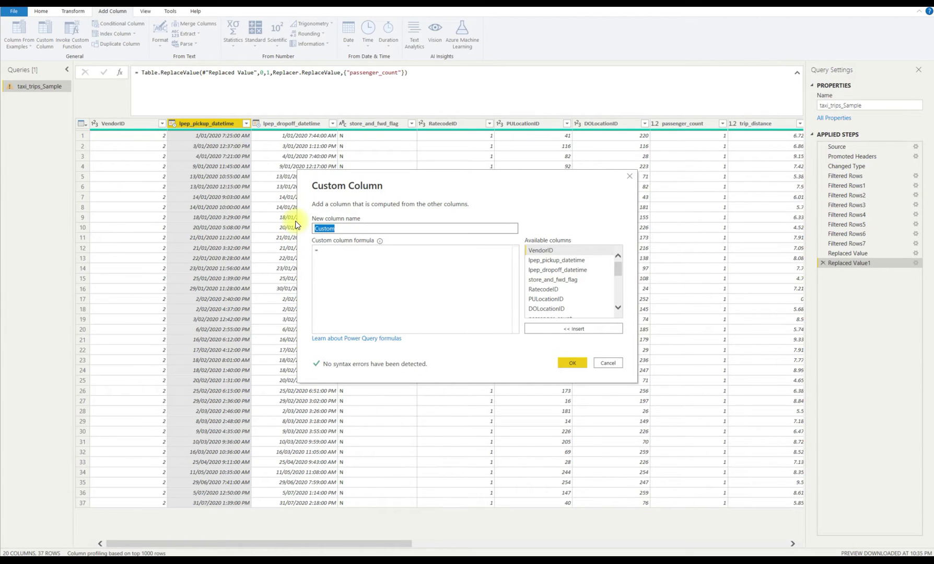
pyautogui.press('BackSpace')
pyautogui.write('c_pickup_datetime')
# Define c_pickup_datetime to return lpep_dropoff_datetime if lpep_pickup_datetime is greater than lpep_dropoff_datetime, else lpep_pickup_datetime, and add the column.
pyautogui.click(340, 247)
pyautogui.write('if')
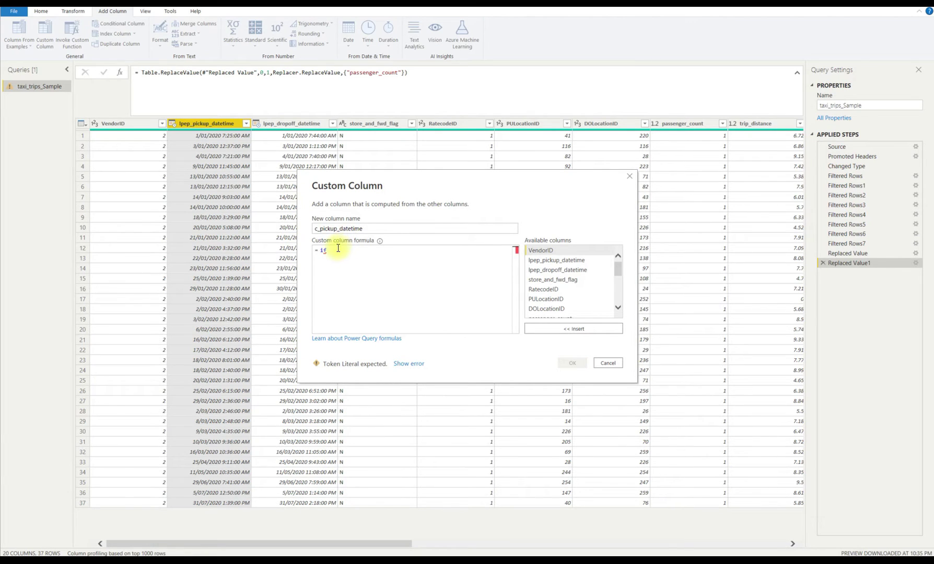
pyautogui.doubleClick(553, 260)
pyautogui.write('>')
pyautogui.doubleClick(571, 269)
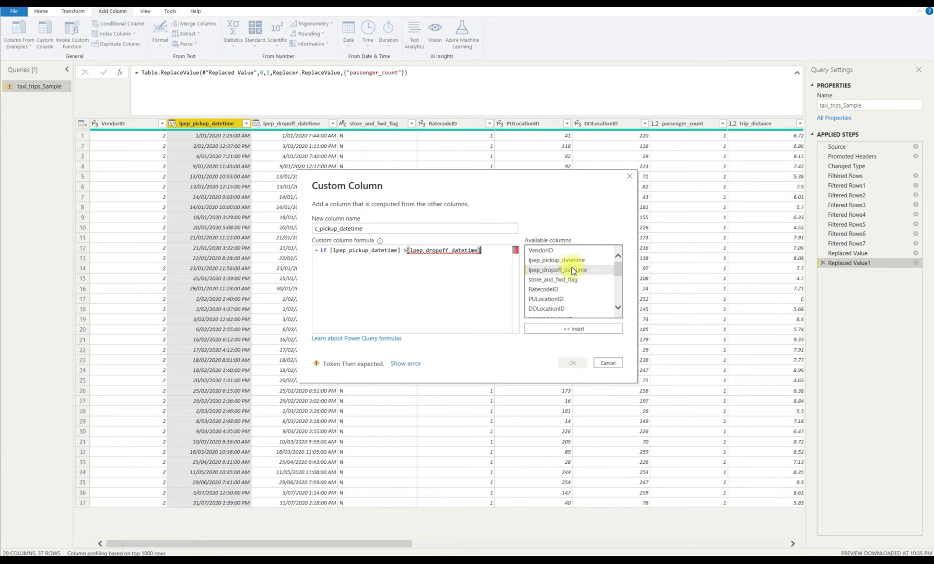
pyautogui.write('then')
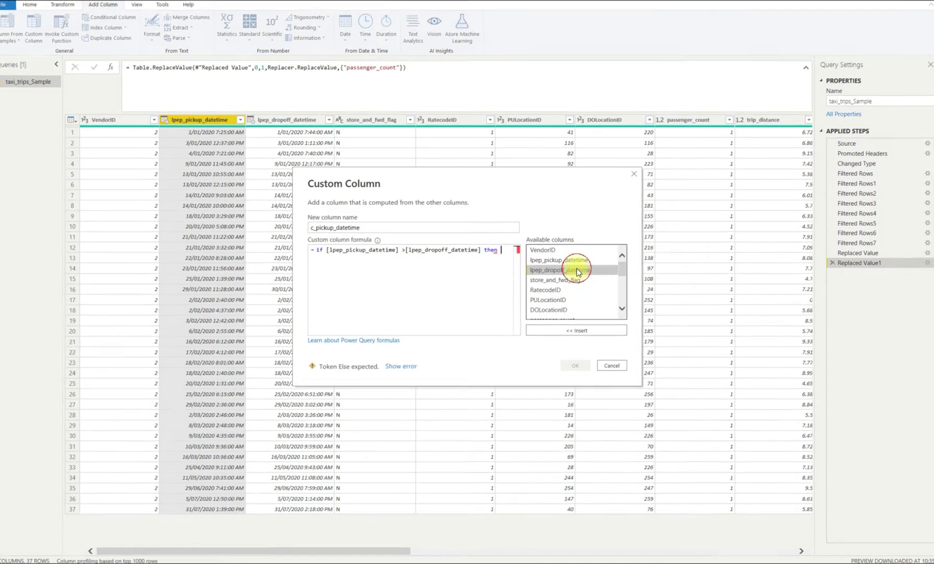
pyautogui.doubleClick(577, 270)
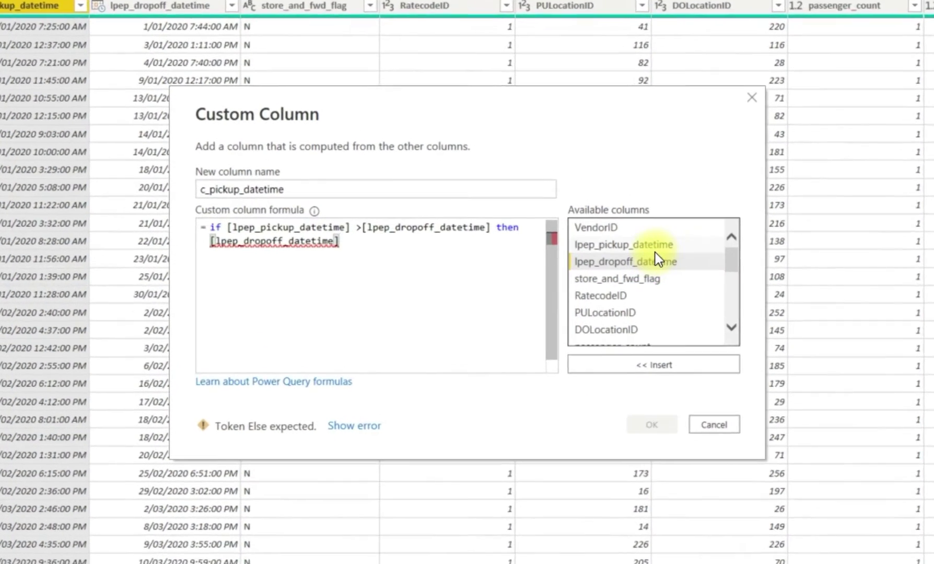
pyautogui.write('else')
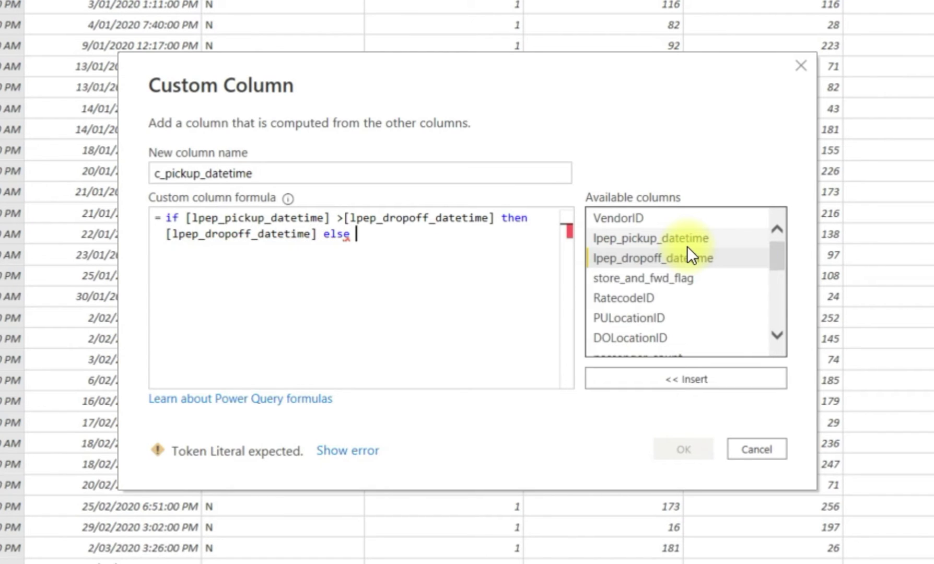
pyautogui.doubleClick(682, 237)
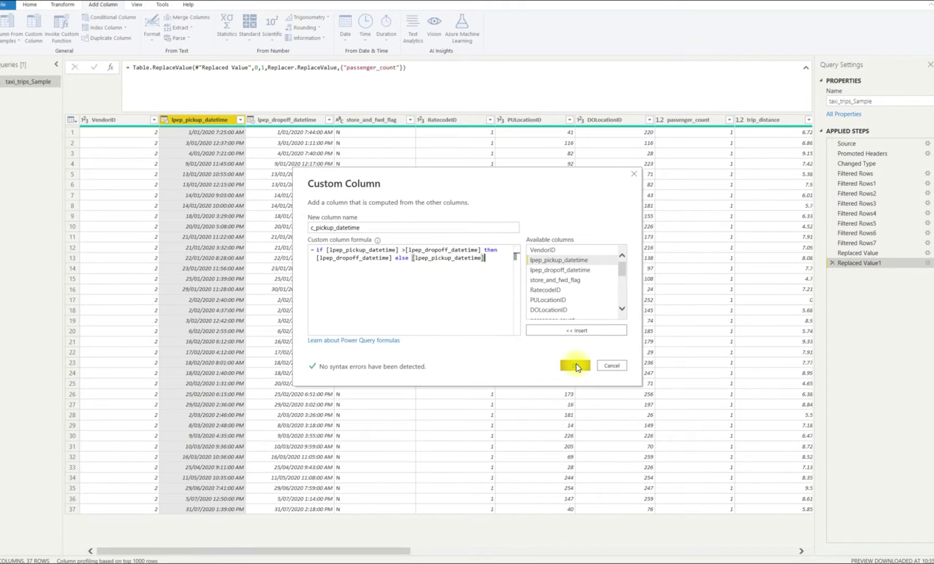
pyautogui.click(642, 417)
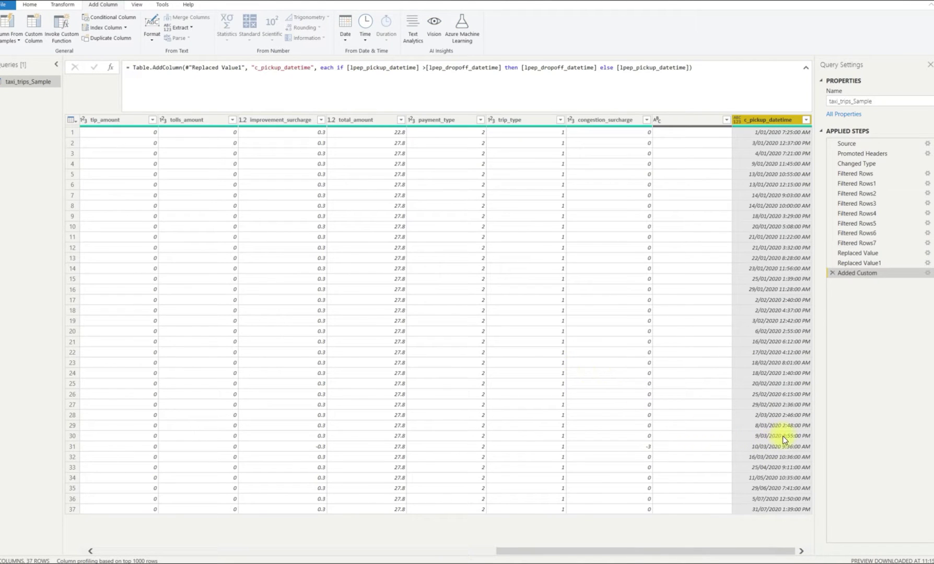
# Start a new custom column named c_dropoff_datetime.
pyautogui.hscroll(-15, 783, 442)
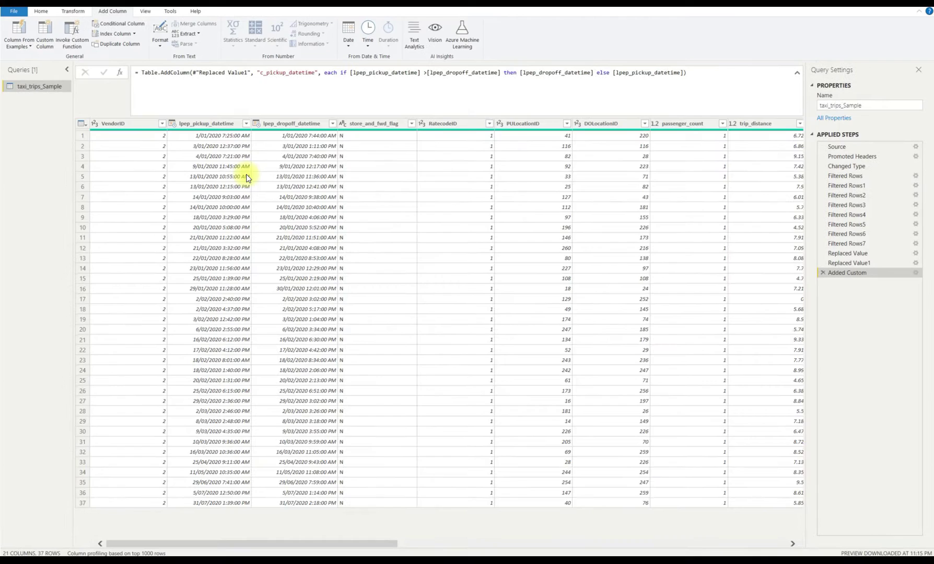
pyautogui.click(289, 120)
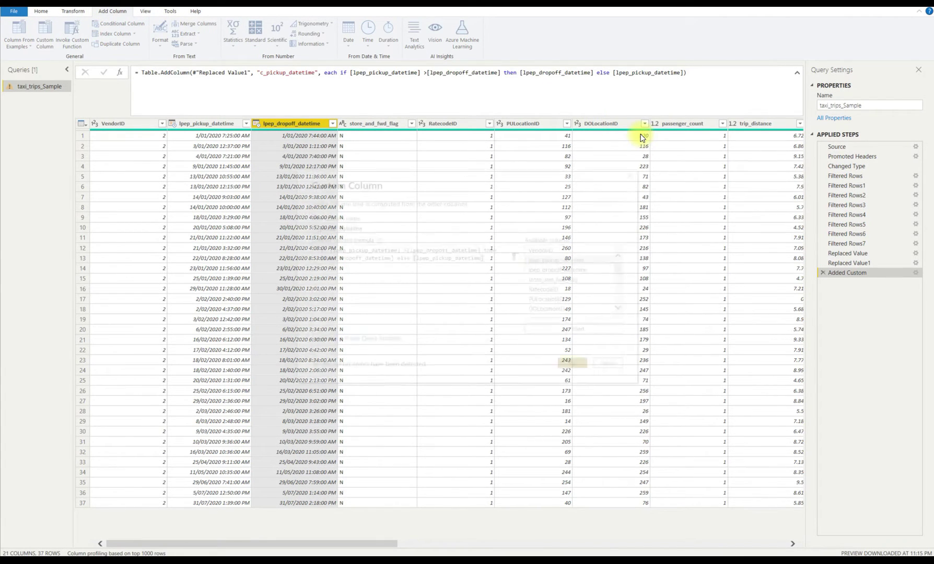
pyautogui.doubleClick(346, 228)
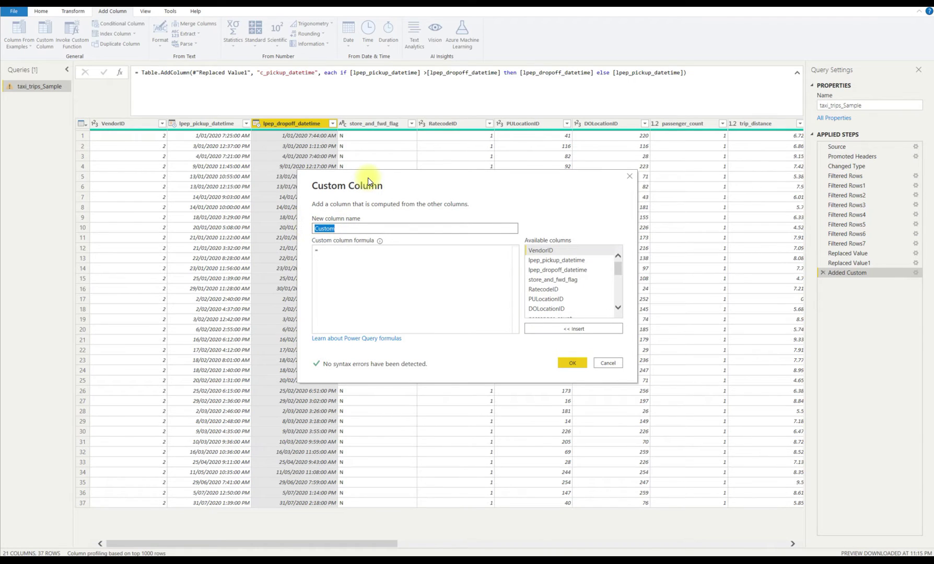
pyautogui.write('c_dropoff_datetime')
pyautogui.click(347, 249)
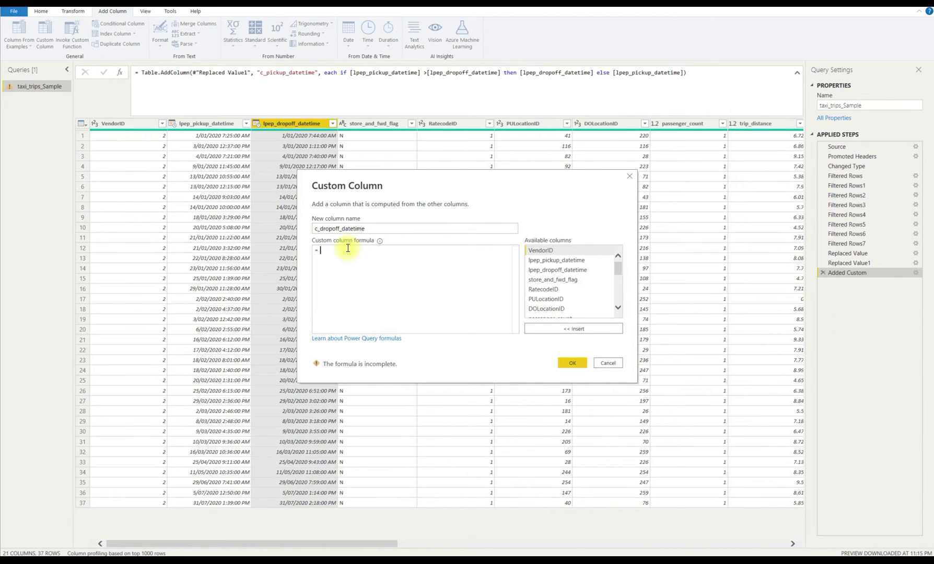
# Define c_dropoff_datetime to return lpep_pickup_datetime if lpep_dropoff_datetime is less than lpep_pickup_datetime, else lpep_dropoff_datetime, and add the column.
pyautogui.write('if')
pyautogui.doubleClick(580, 269)
pyautogui.write('<')
pyautogui.doubleClick(572, 259)
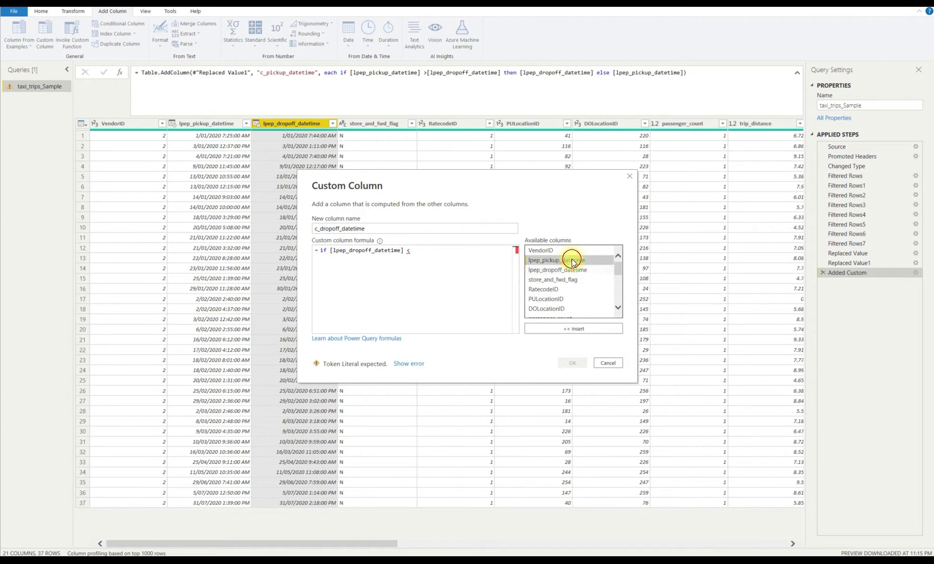
pyautogui.write('then')
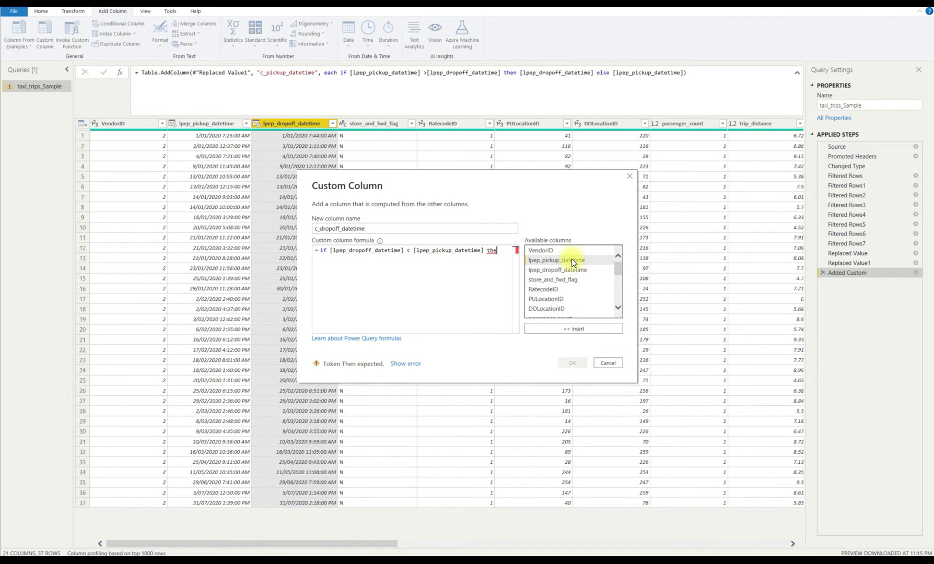
pyautogui.doubleClick(568, 260)
pyautogui.write('else')
pyautogui.click(566, 257)
pyautogui.doubleClick(580, 269)
pyautogui.click(577, 363)
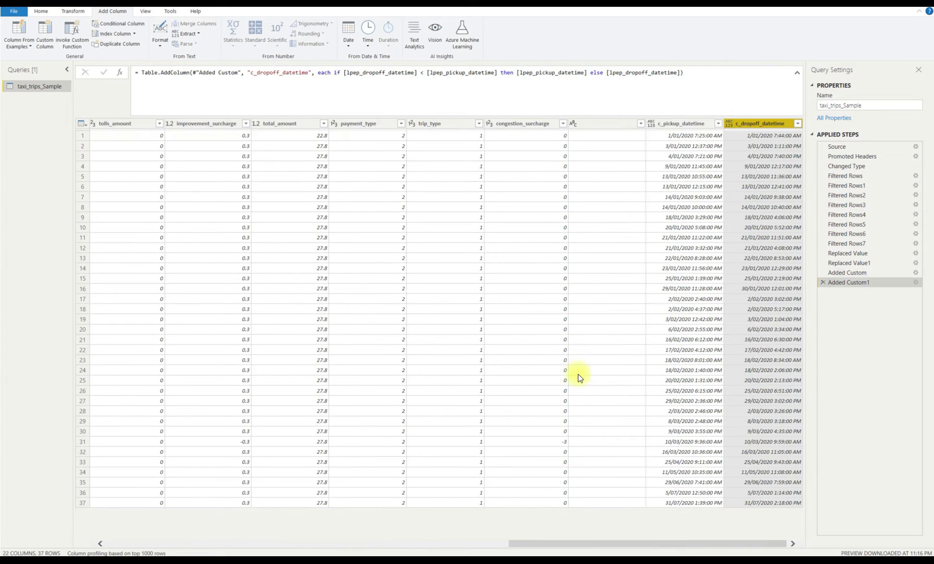
pyautogui.click(707, 435)
pyautogui.click(749, 434)
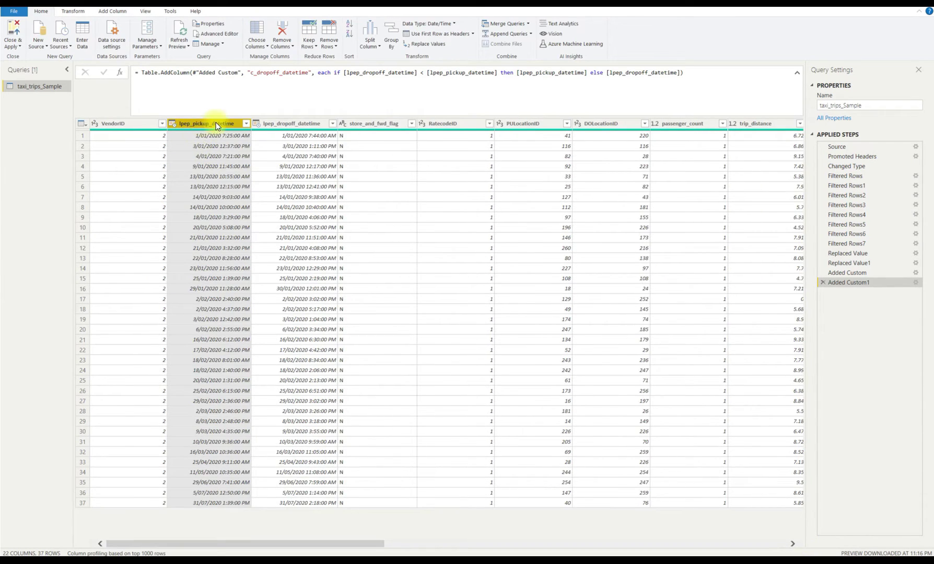
# Remove the original lpep_pickup_datetime and lpep_dropoff_datetime columns from the table.
pyautogui.click(293, 123)
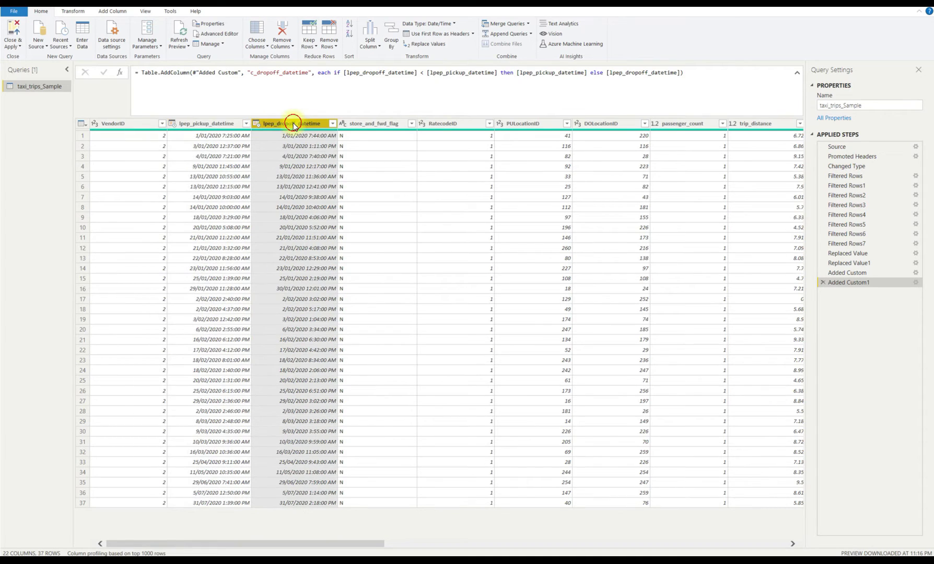
pyautogui.click(217, 124)
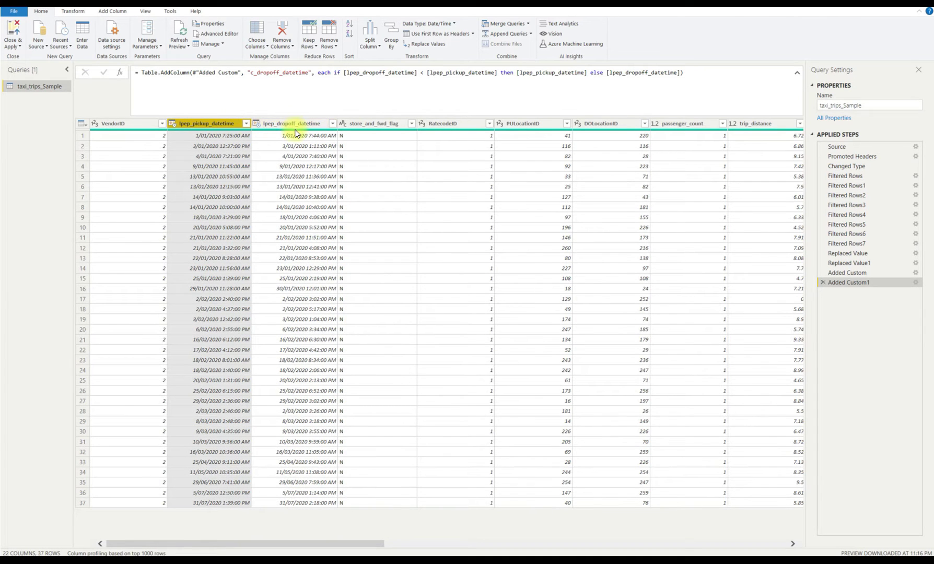
pyautogui.keyDown('ctrl'); pyautogui.click(303, 126); pyautogui.keyUp('ctrl')
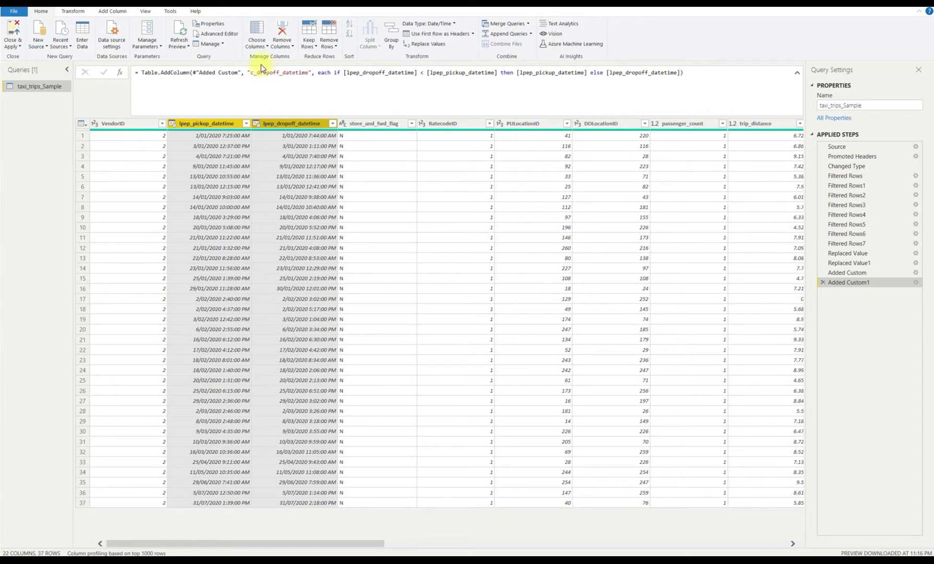
pyautogui.click(292, 45)
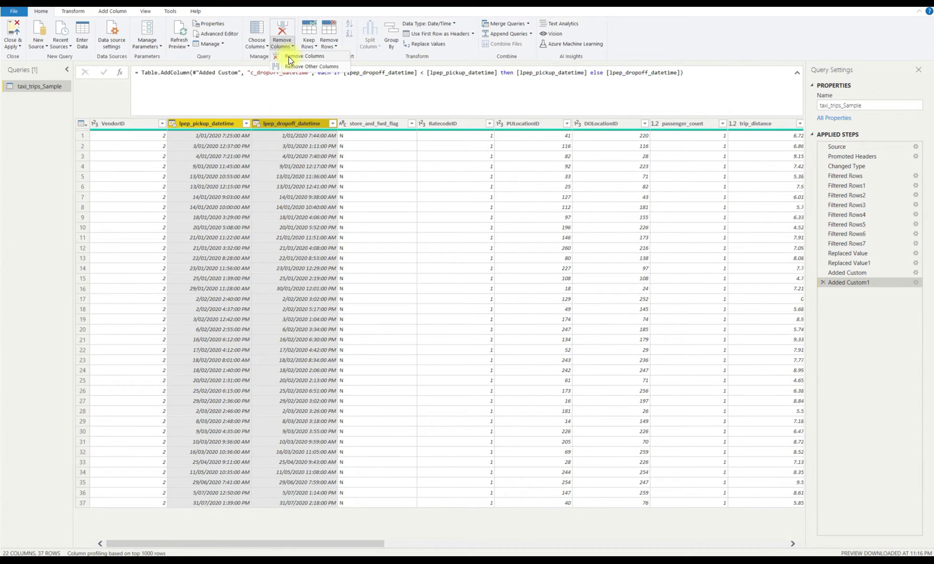
pyautogui.click(288, 56)
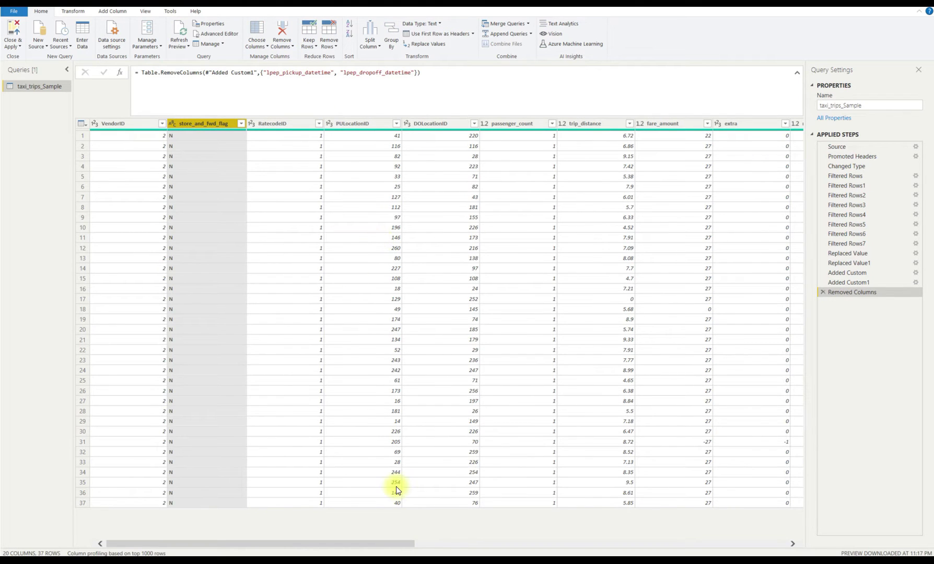
# Move the c_pickup_datetime and c_dropoff_datetime columns together to directly after VendorID.
pyautogui.moveTo(390, 545); pyautogui.dragTo(825, 503)
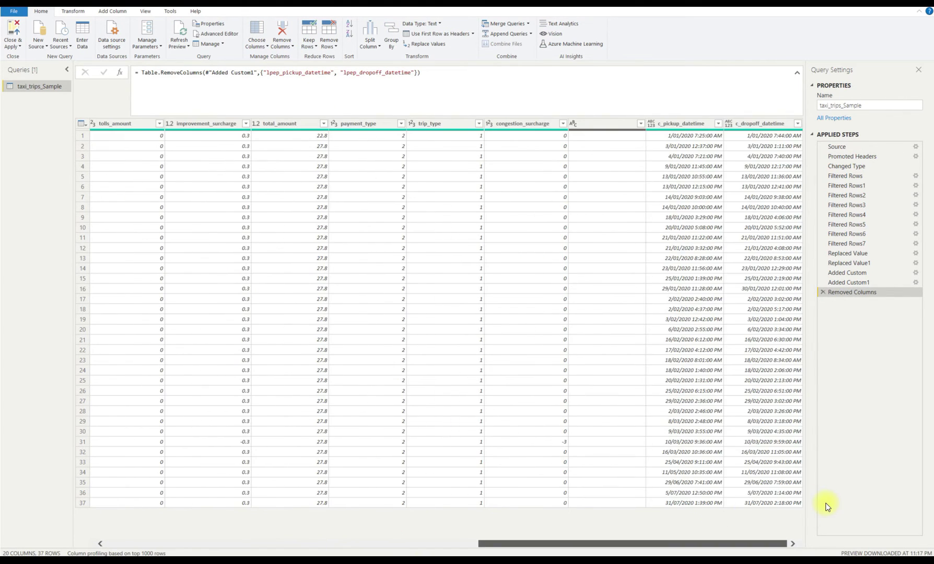
pyautogui.click(760, 123)
pyautogui.keyDown('shift'); pyautogui.click(693, 124); pyautogui.keyUp('shift')
pyautogui.moveTo(693, 124); pyautogui.dragTo(190, 123)
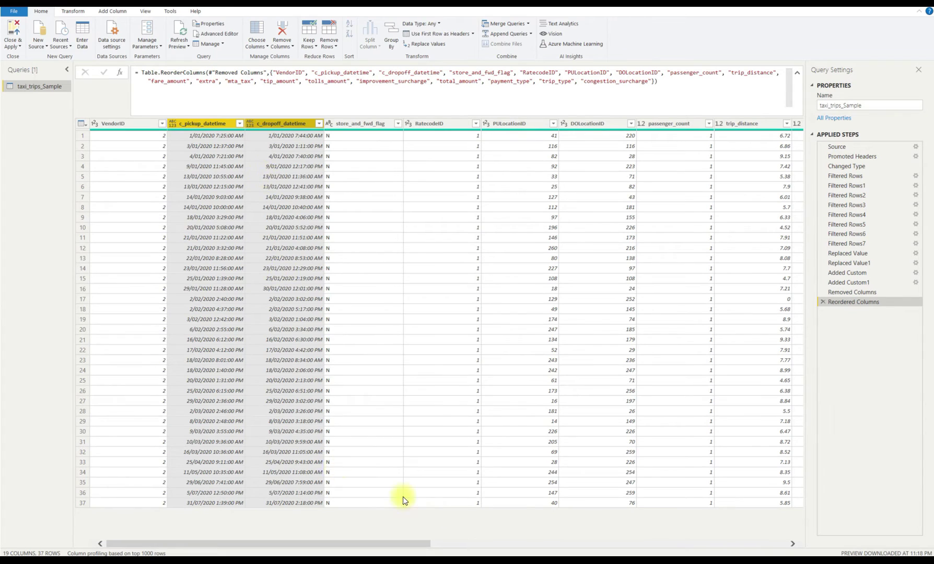
# Add a custom column named trip_duration that subtracts c_pickup_datetime from c_dropoff_datetime.
pyautogui.click(44, 32)
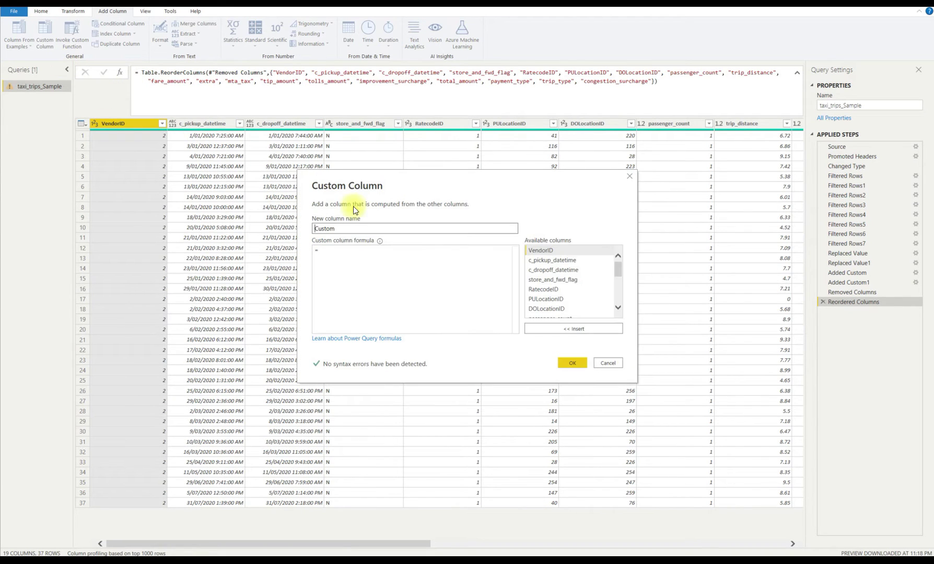
pyautogui.doubleClick(321, 228)
pyautogui.write('trip_duration')
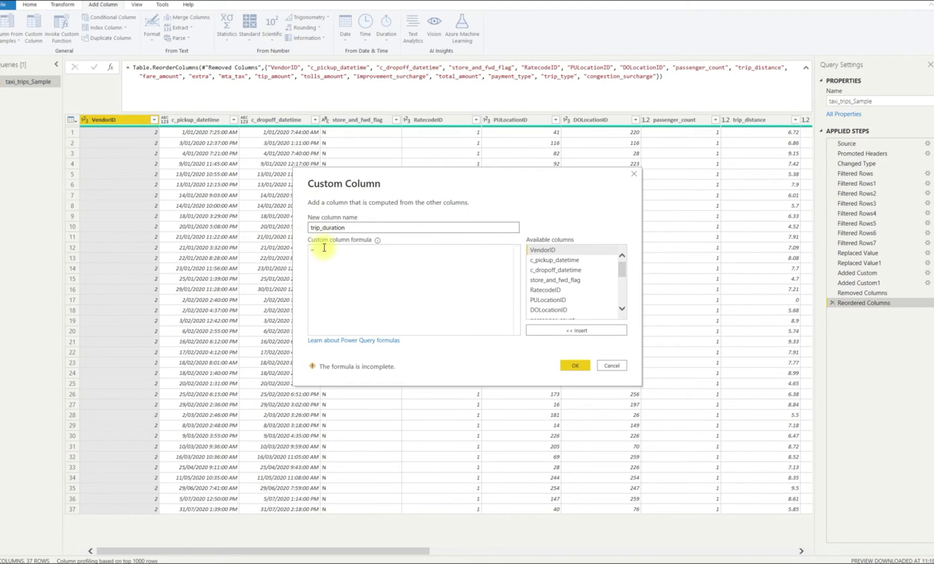
pyautogui.click(323, 249)
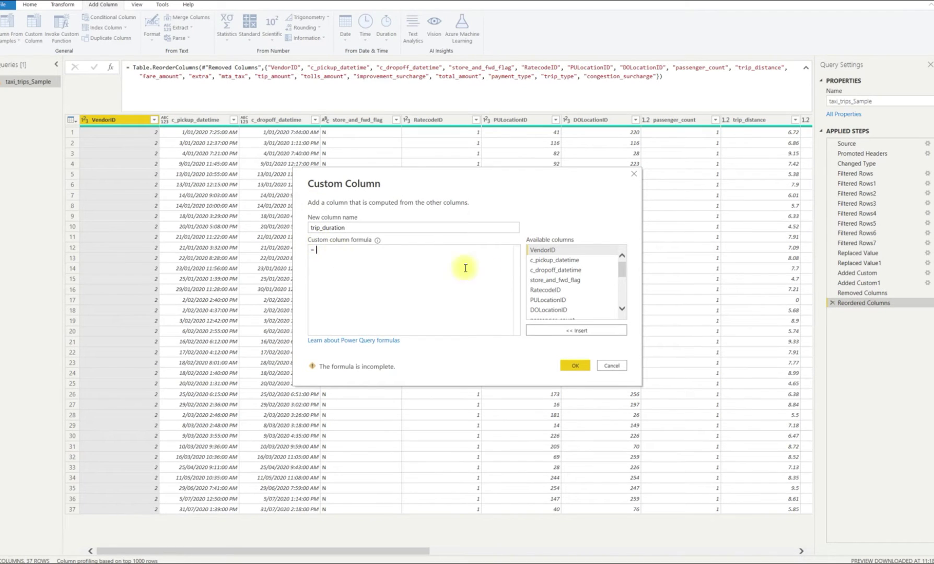
pyautogui.doubleClick(564, 269)
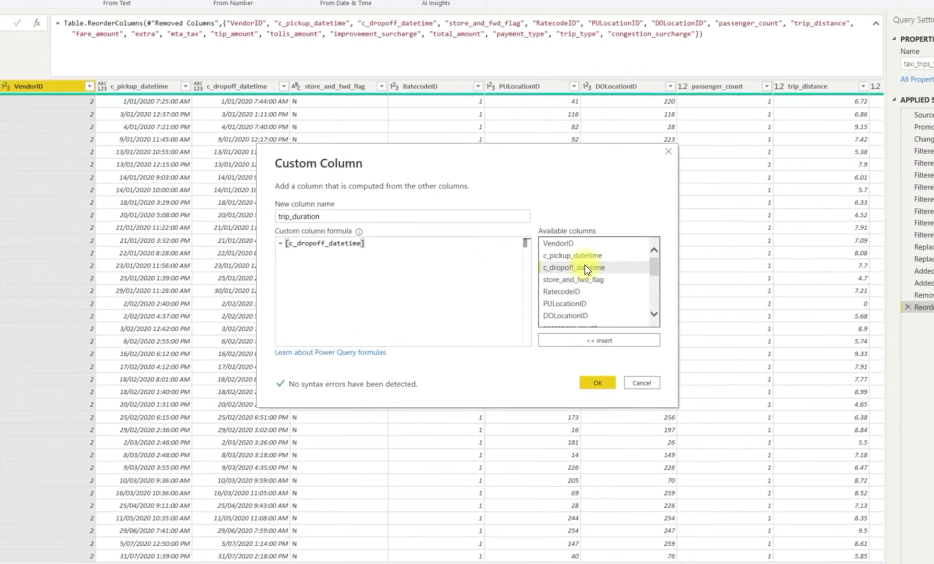
pyautogui.write('-')
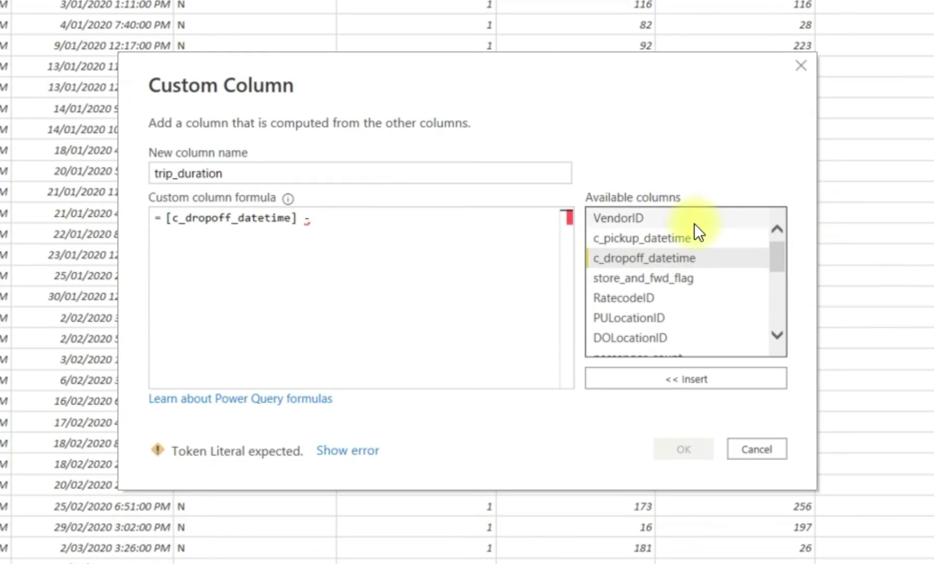
pyautogui.doubleClick(652, 243)
pyautogui.click(684, 449)
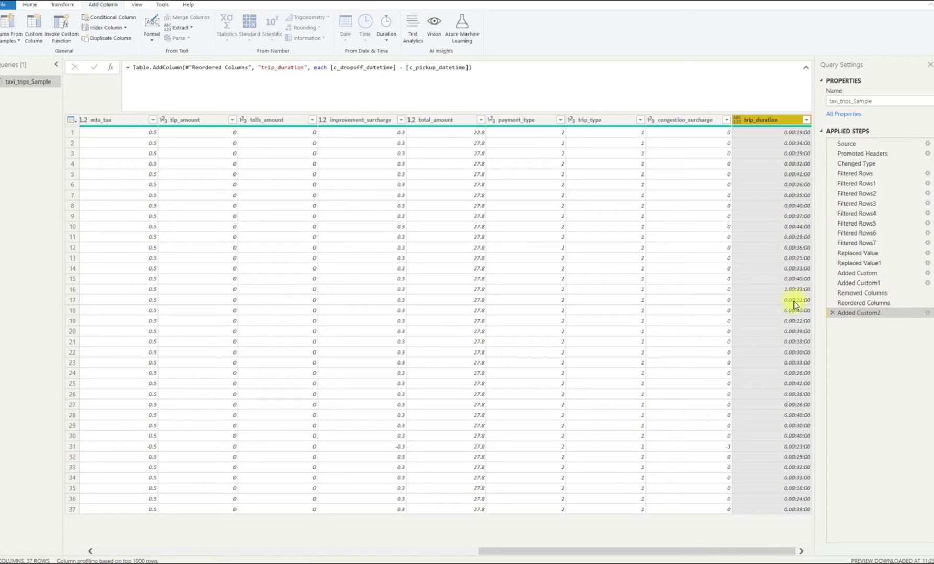
# Filter the trip_duration column to keep only rows with a duration less than 1.00:00:00.
pyautogui.click(806, 120)
pyautogui.click(806, 120)
pyautogui.click(806, 120)
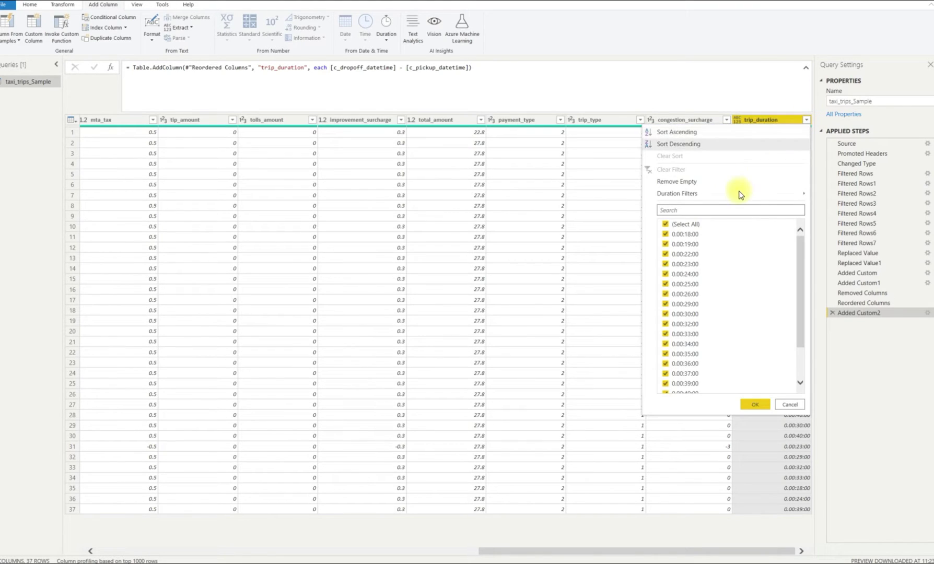
pyautogui.moveTo(807, 194)
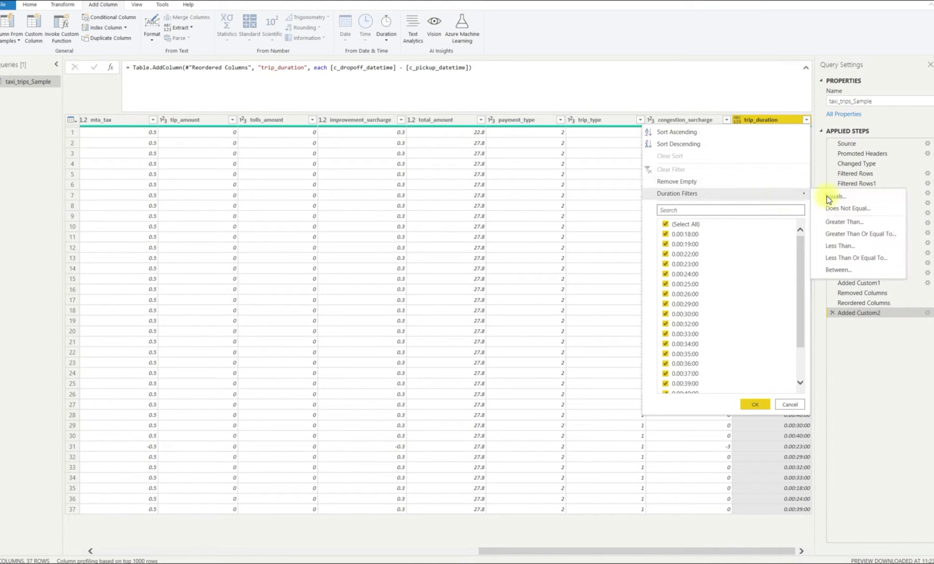
pyautogui.click(849, 246)
pyautogui.click(428, 277)
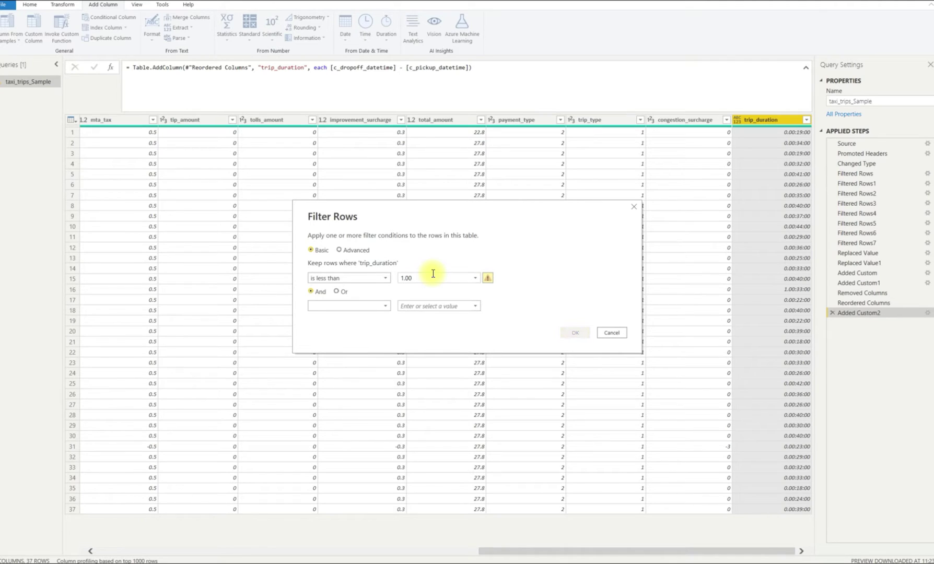
pyautogui.write('1.00:00')
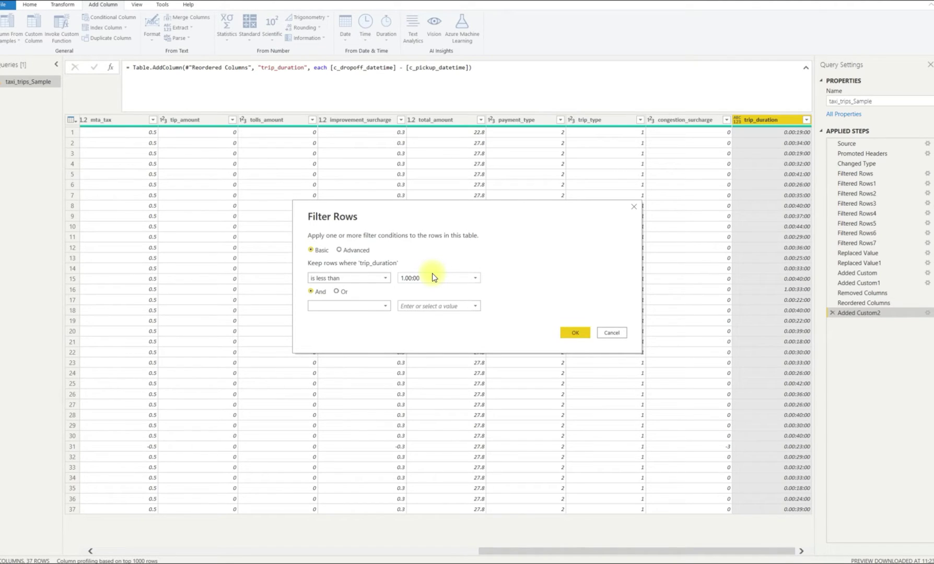
pyautogui.write(':00')
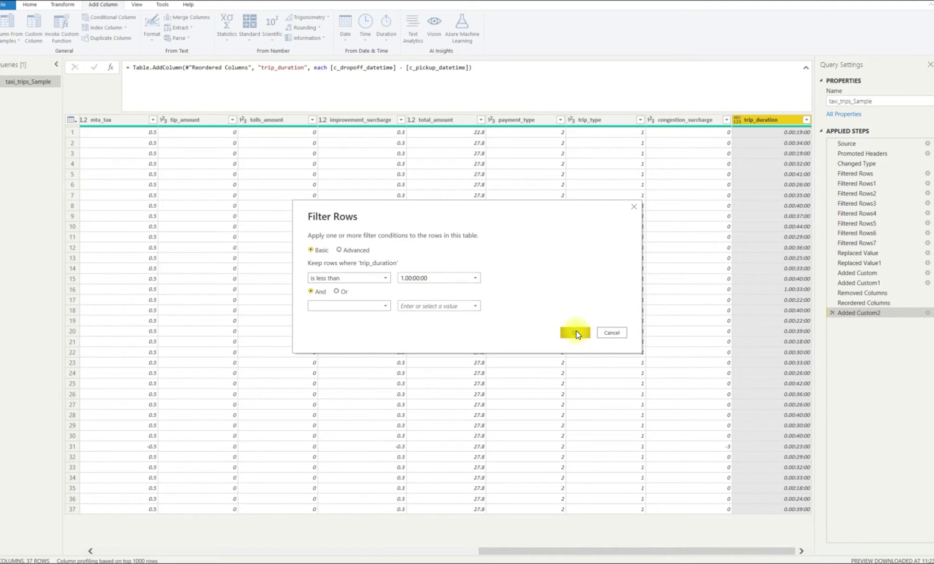
pyautogui.click(575, 333)
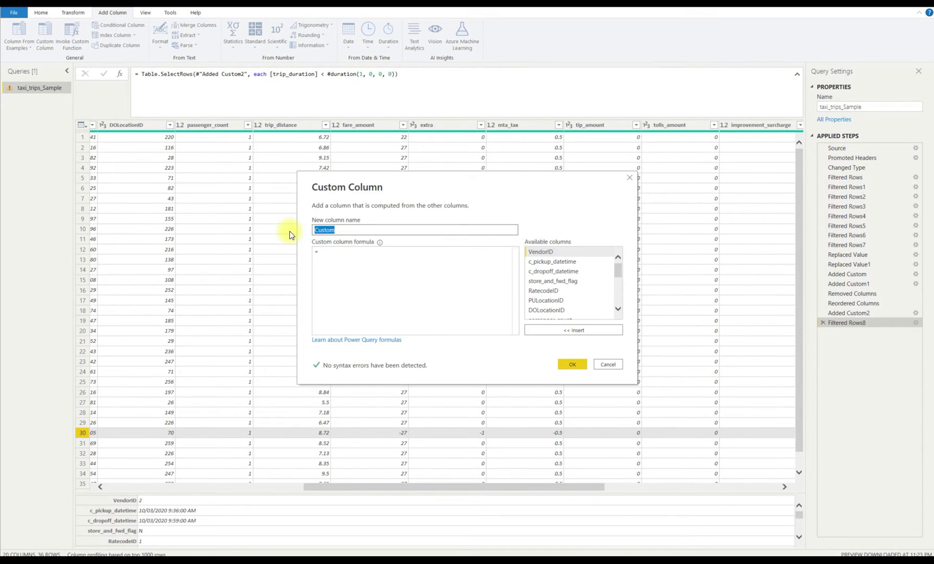
# Name the new custom column negative_charges and start its formula with an if condition testing whether fare_amount is below 0.
pyautogui.write('negative_charges')
pyautogui.click(334, 253)
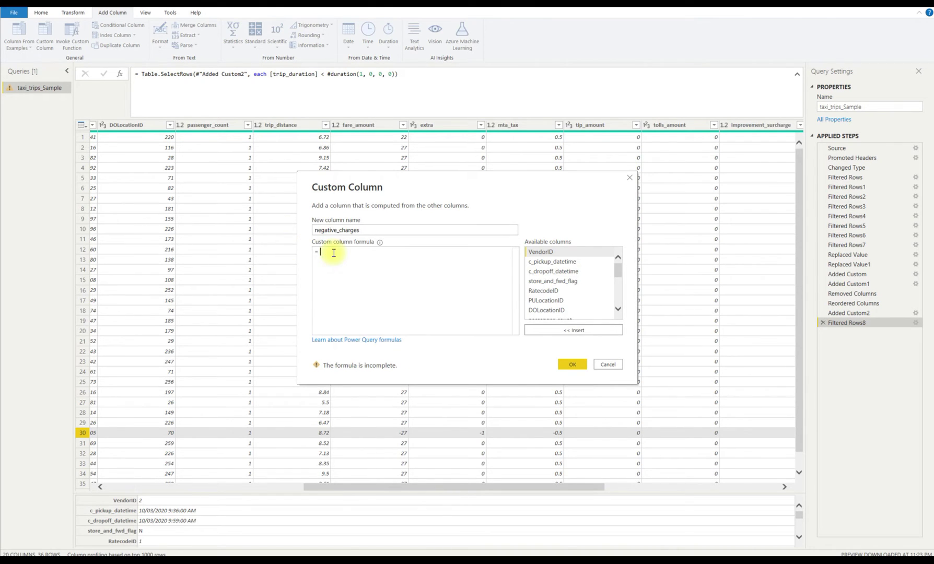
pyautogui.write('if')
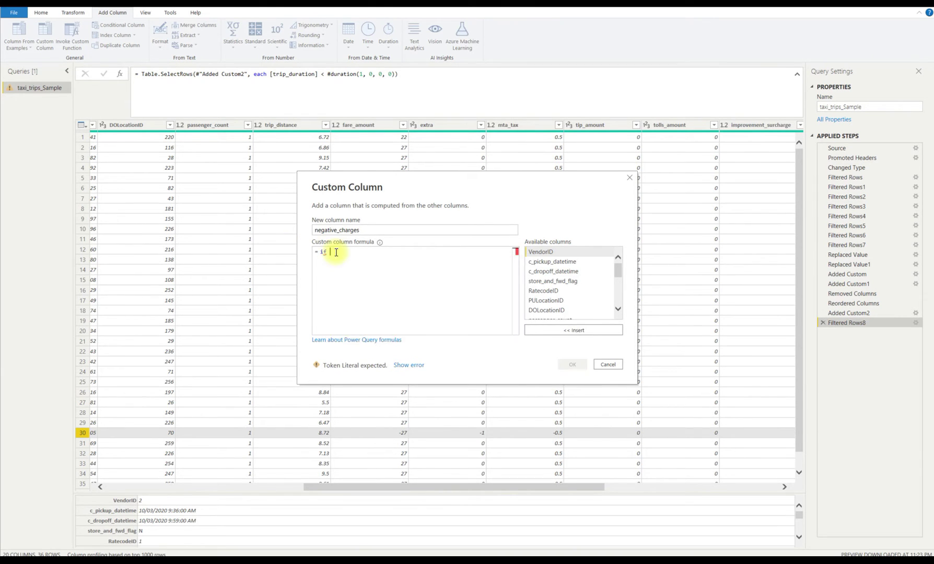
pyautogui.scroll(-2, 556, 281)
pyautogui.doubleClick(558, 281)
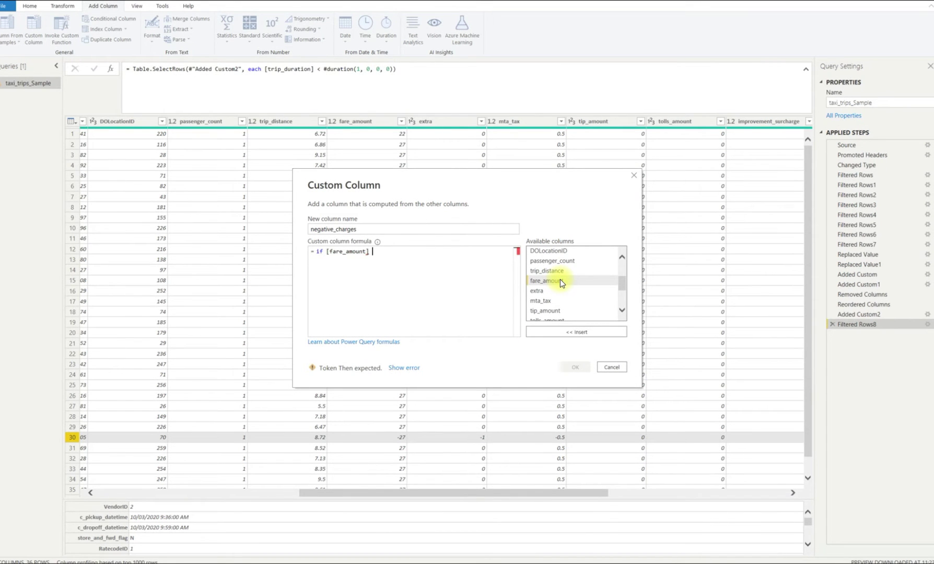
pyautogui.write('<0')
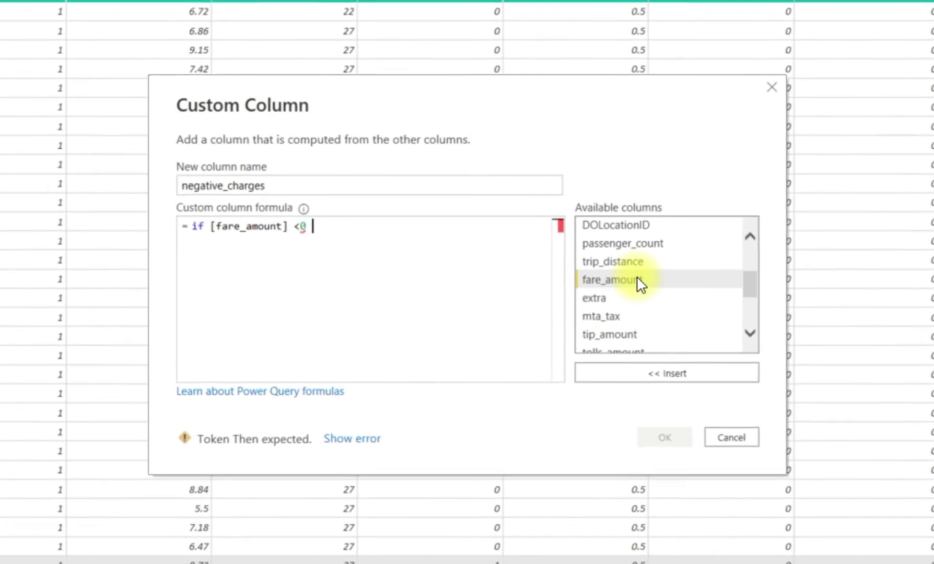
# Extend the negative_charges condition with and clauses requiring extra <0 and mta_tax <0.
pyautogui.write(' and')
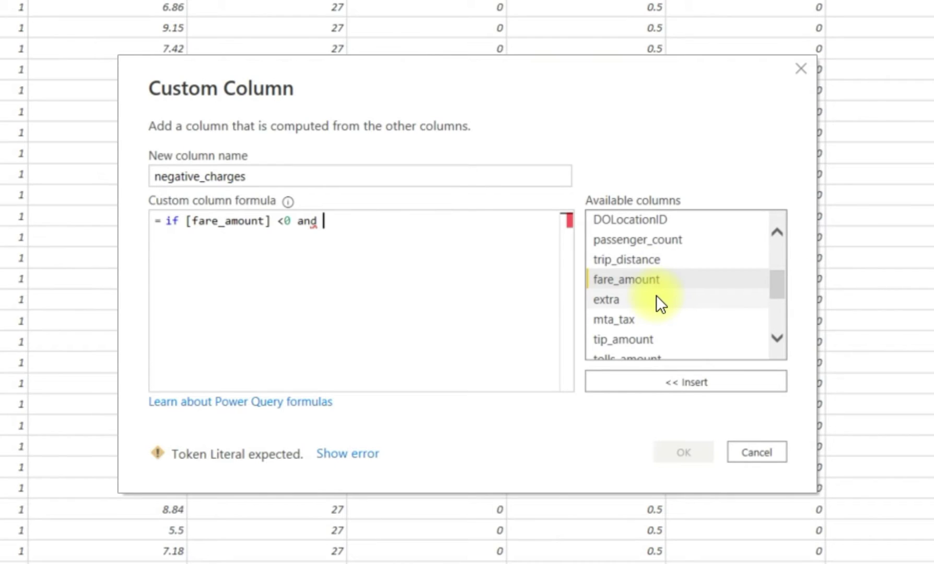
pyautogui.doubleClick(656, 294)
pyautogui.write('<0 ')
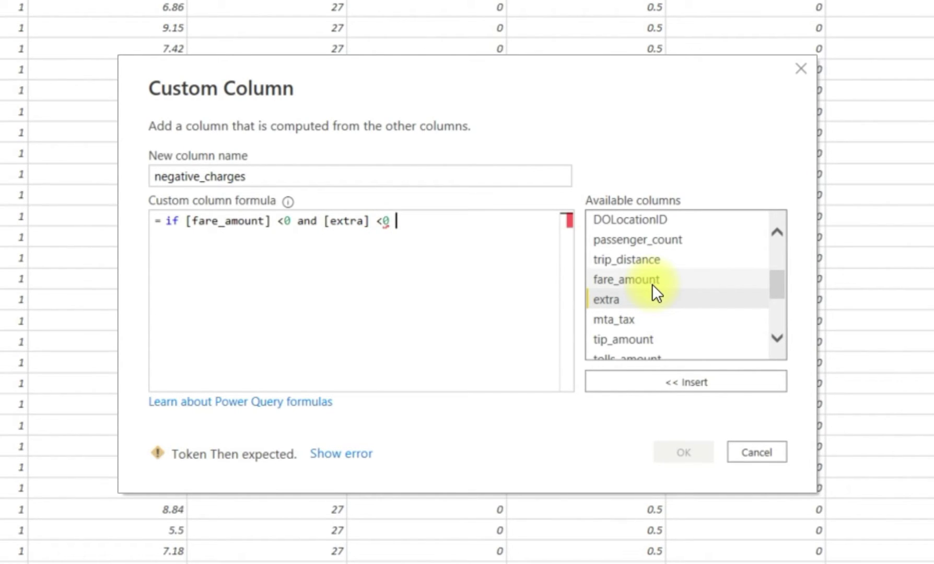
pyautogui.write('and')
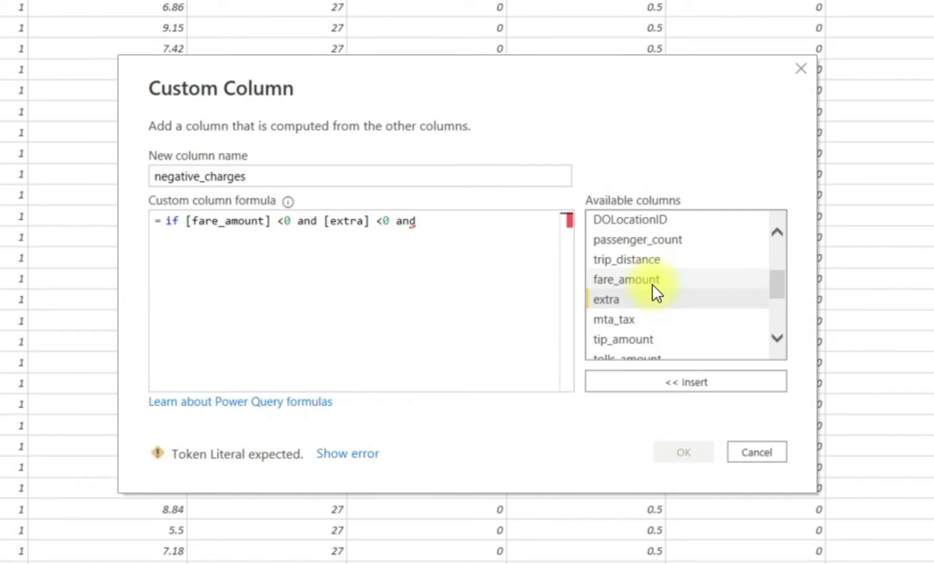
pyautogui.doubleClick(628, 318)
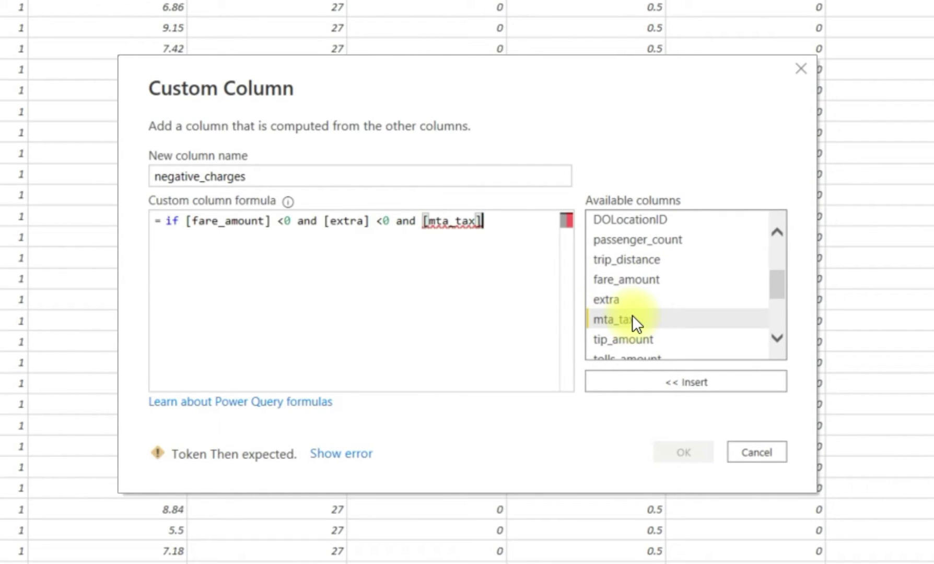
pyautogui.write('<0')
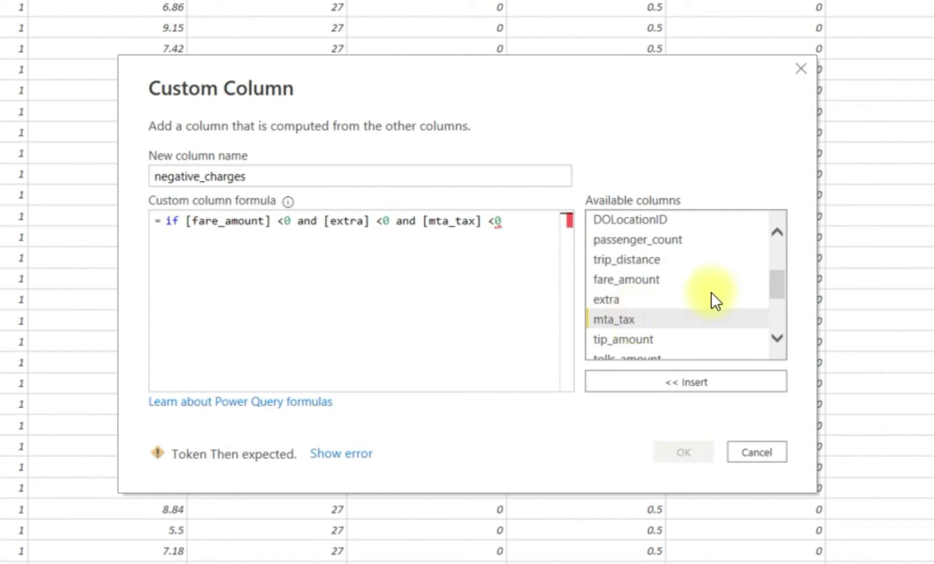
# Add further and clauses to the condition requiring improvement_surcharge <0 and congestion_surcharge <0.
pyautogui.moveTo(775, 282); pyautogui.dragTo(778, 313)
pyautogui.click(508, 225)
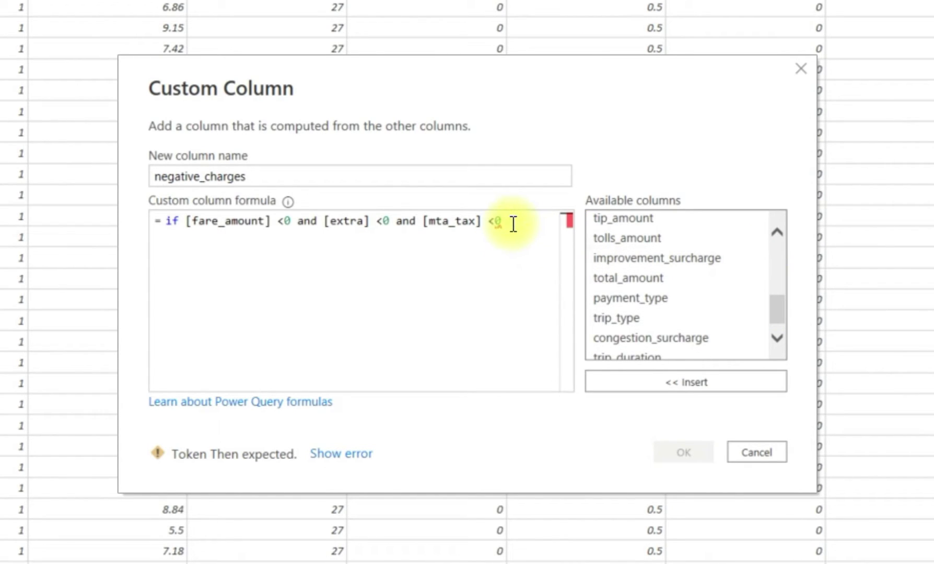
pyautogui.write('and')
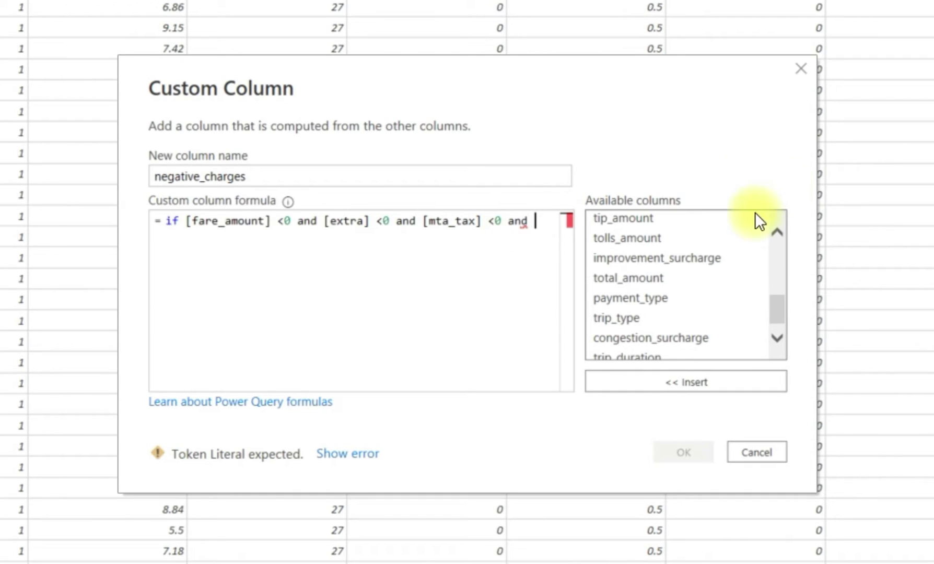
pyautogui.doubleClick(669, 262)
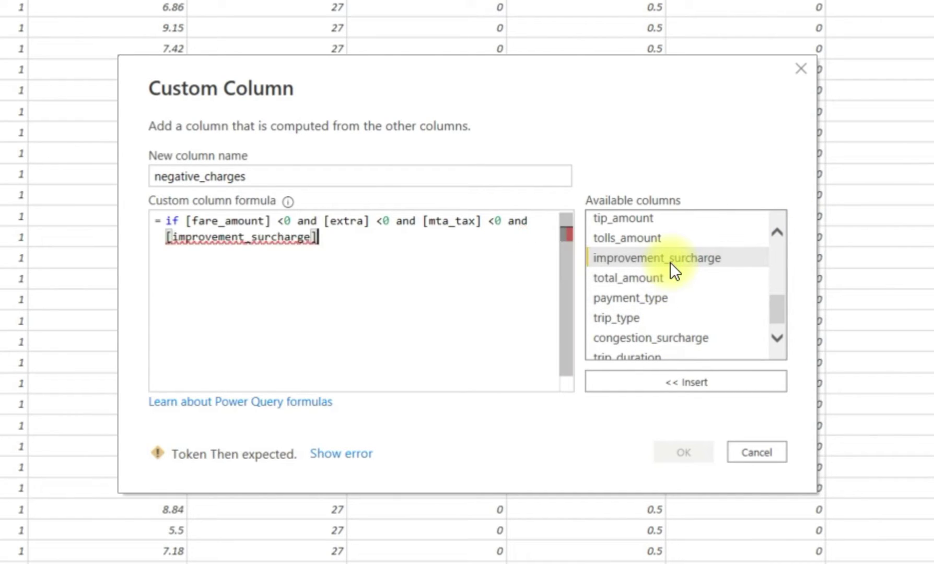
pyautogui.write('<')
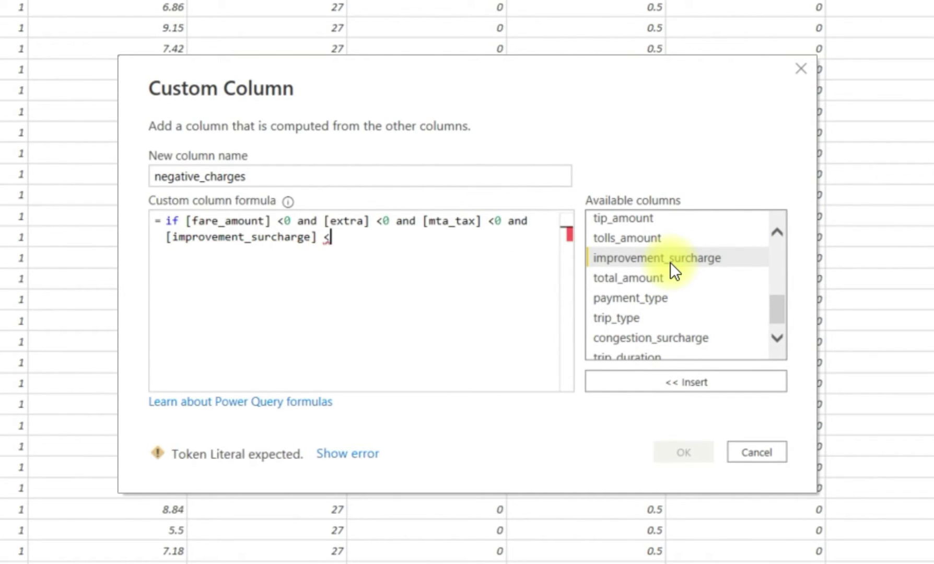
pyautogui.write('0 and')
pyautogui.doubleClick(695, 336)
pyautogui.write('<0')
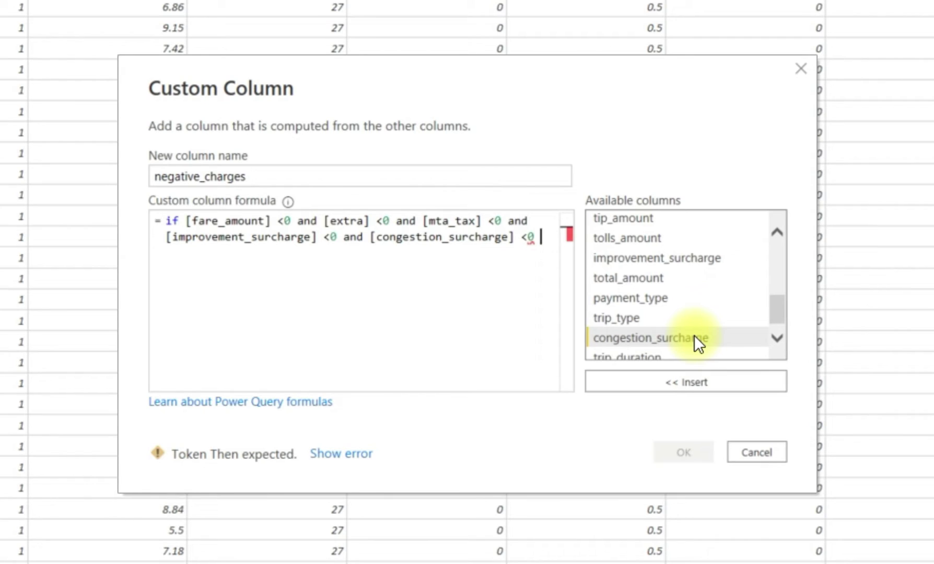
# Finish the formula to return "all negative" when the condition holds, else "ok", and create the negative_charges column.
pyautogui.write(' then ')
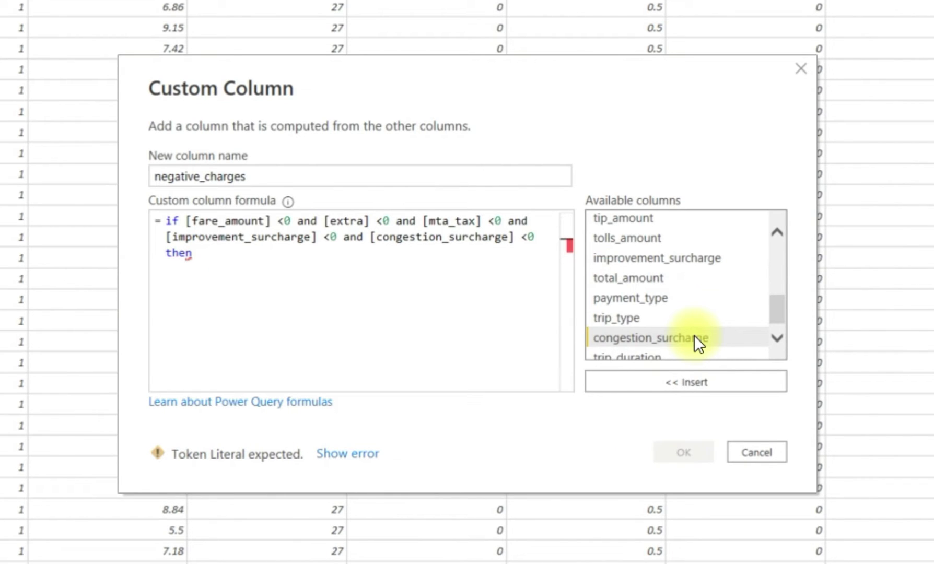
pyautogui.write('"all')
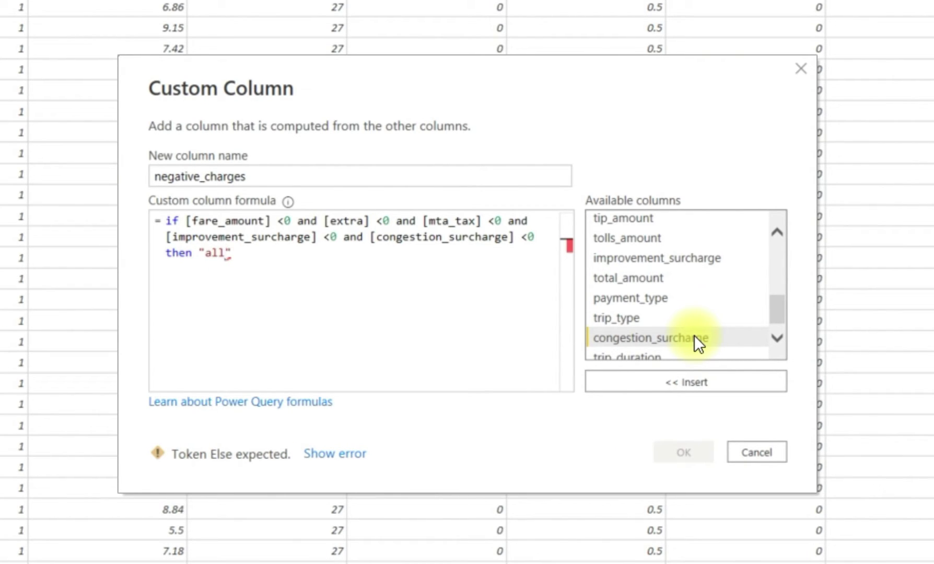
pyautogui.write(' negative')
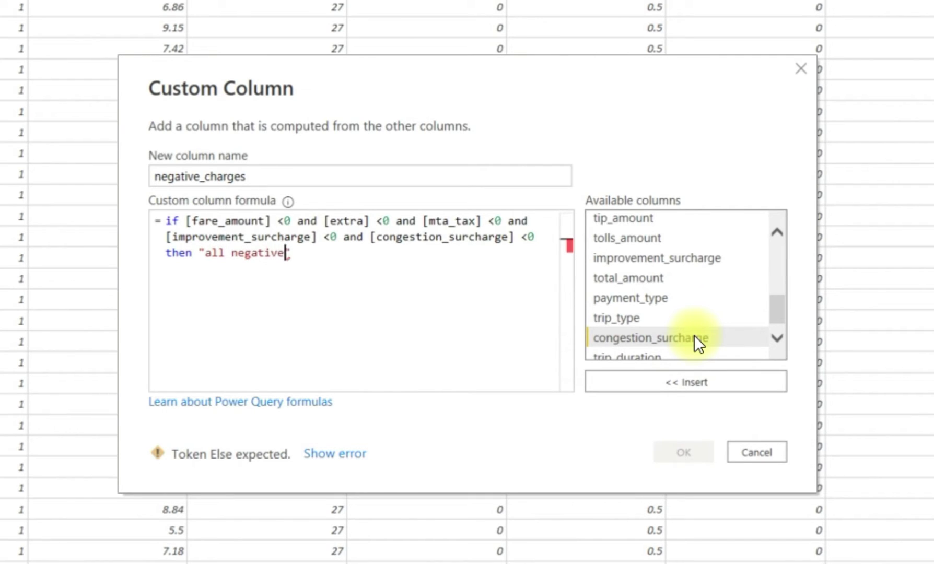
pyautogui.write('" else ')
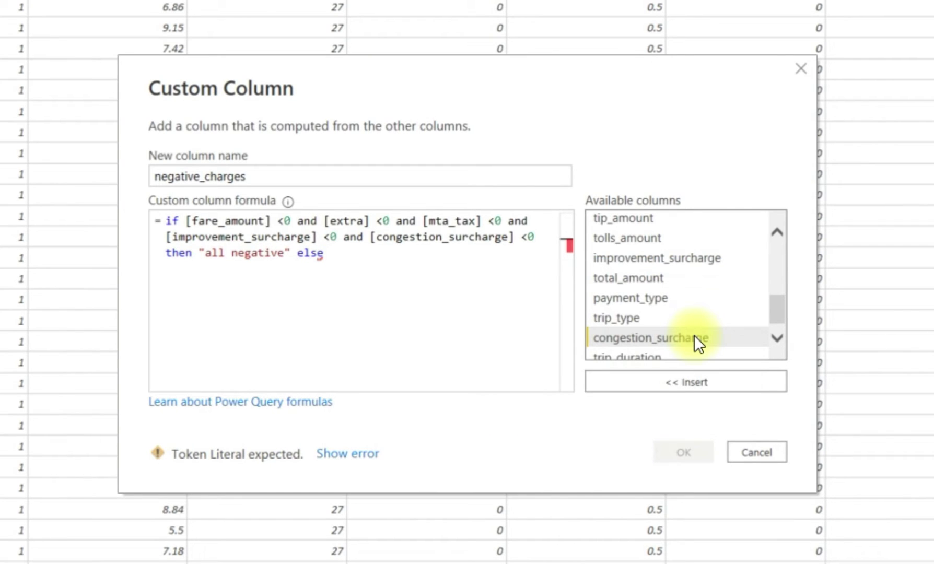
pyautogui.write('"ok')
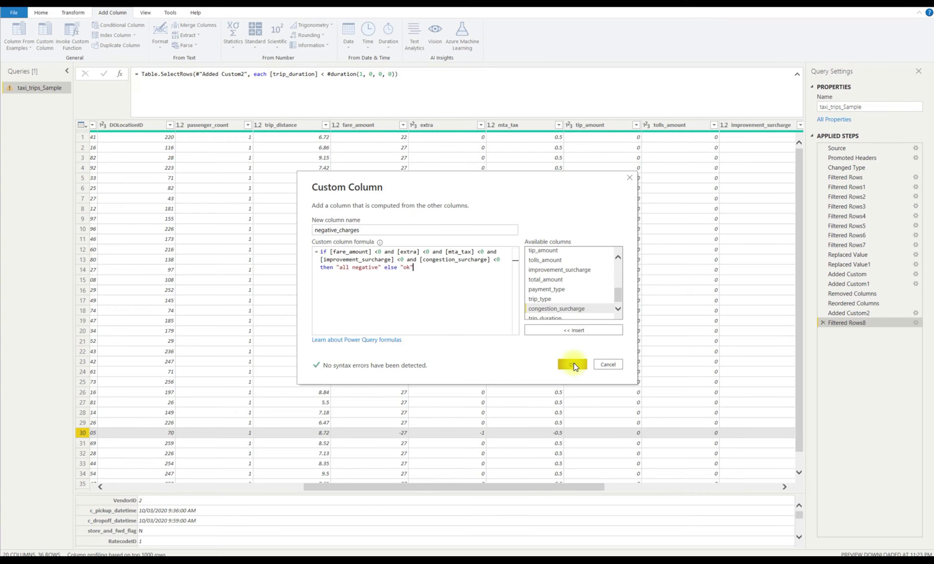
pyautogui.click(572, 364)
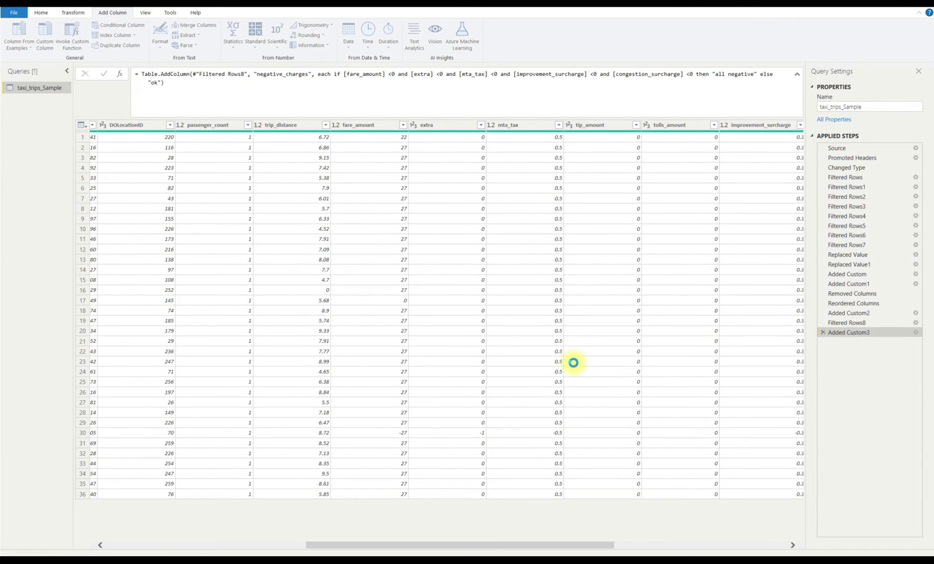
# Replace the value 5000 with 6000 in the fare_amount column.
pyautogui.click(748, 432)
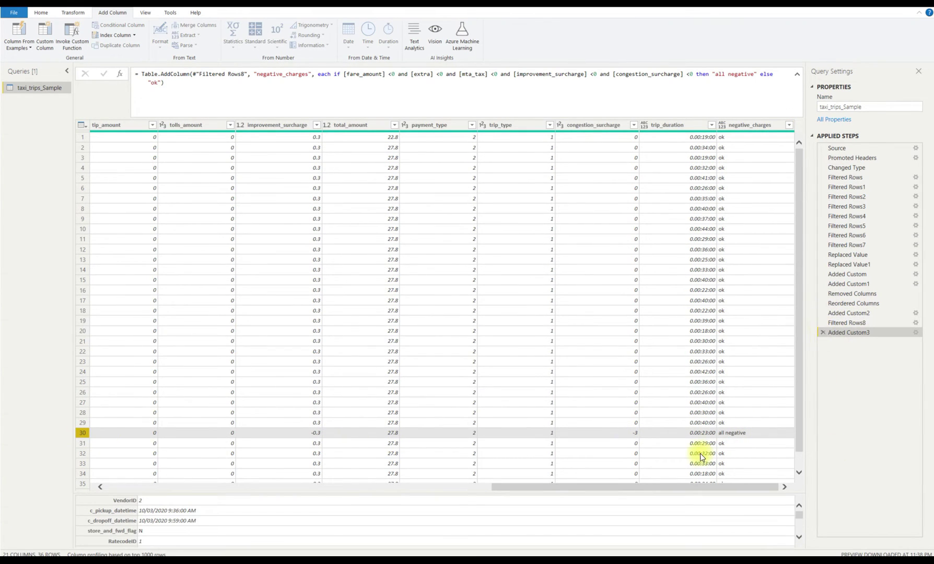
pyautogui.moveTo(714, 489); pyautogui.dragTo(434, 489)
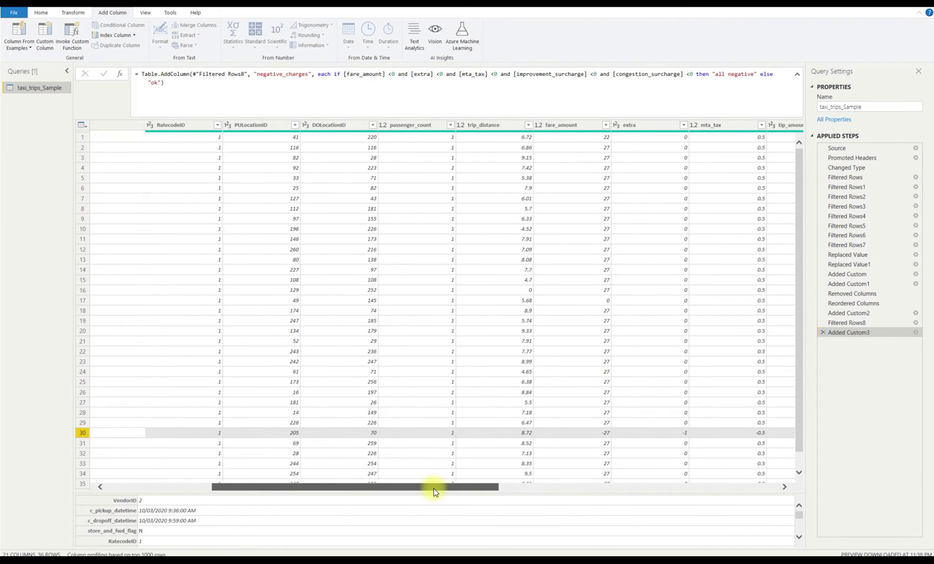
pyautogui.click(614, 433)
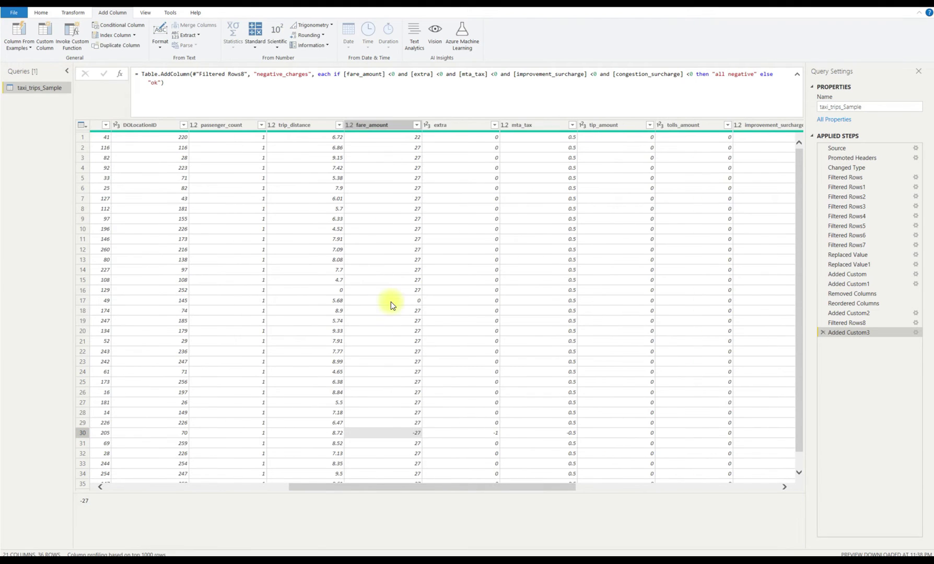
pyautogui.click(73, 12)
pyautogui.click(221, 26)
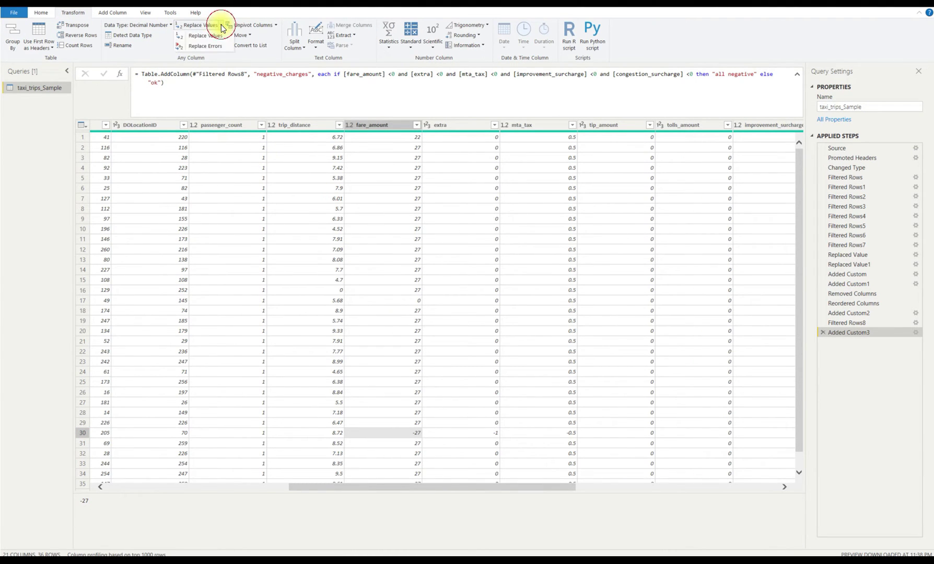
pyautogui.click(212, 38)
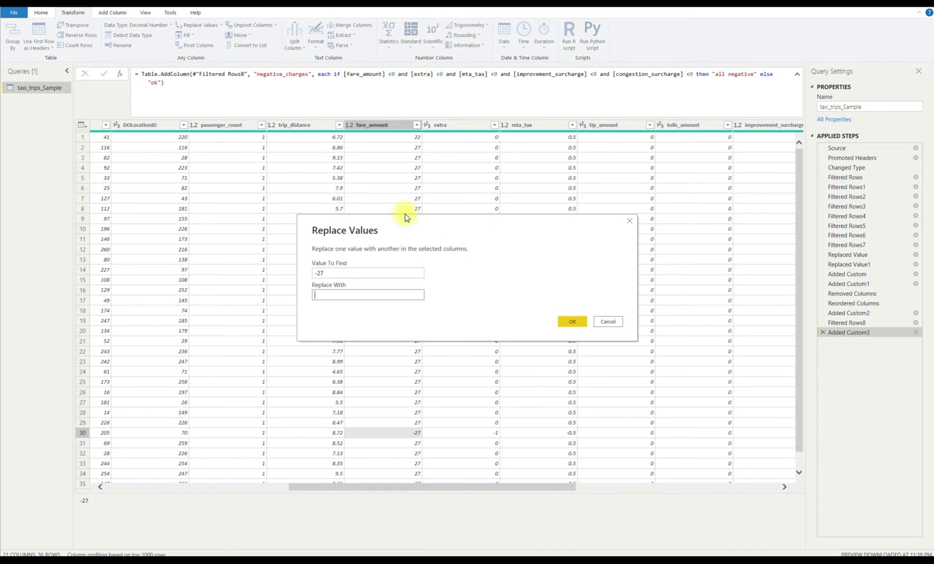
pyautogui.click(337, 276)
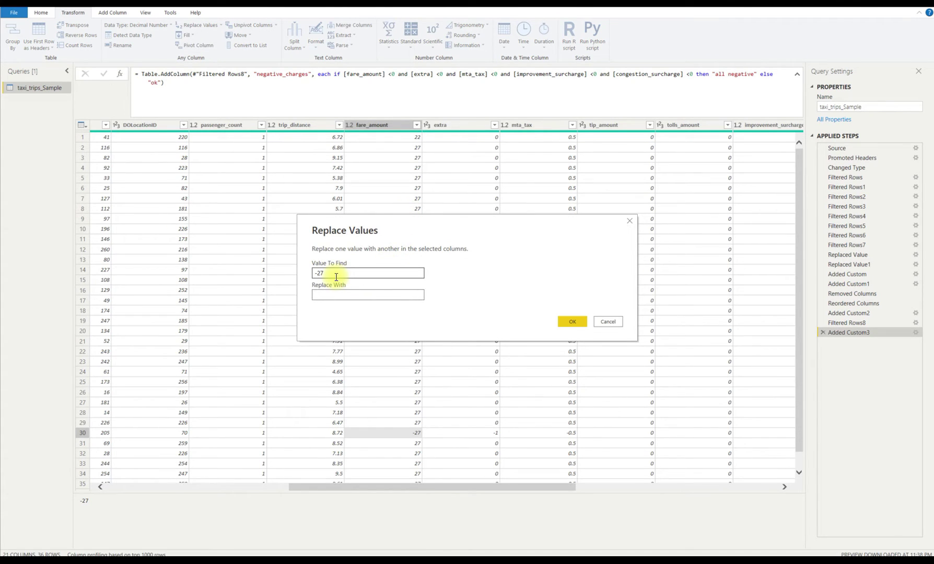
pyautogui.doubleClick(335, 274)
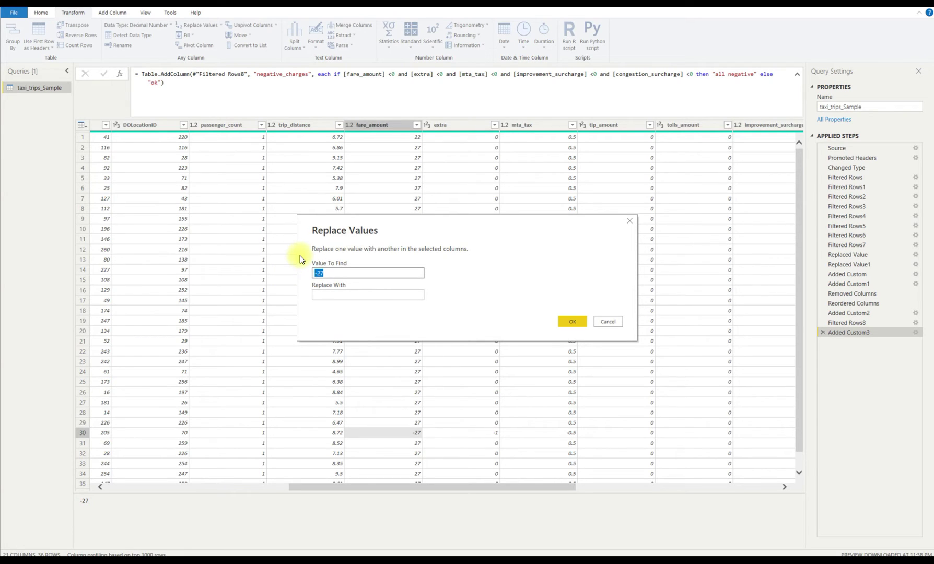
pyautogui.write('5000')
pyautogui.press('Tab')
pyautogui.write('6000')
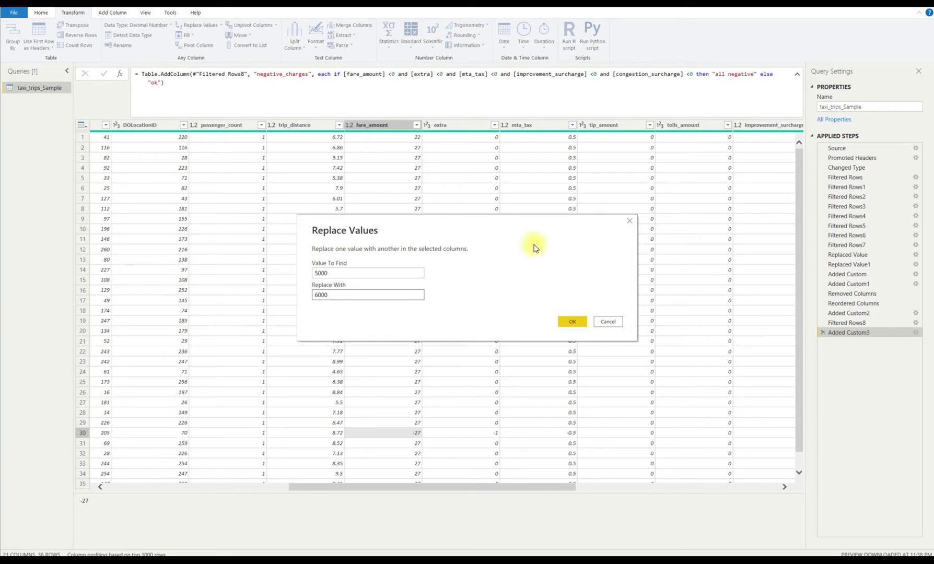
pyautogui.click(576, 327)
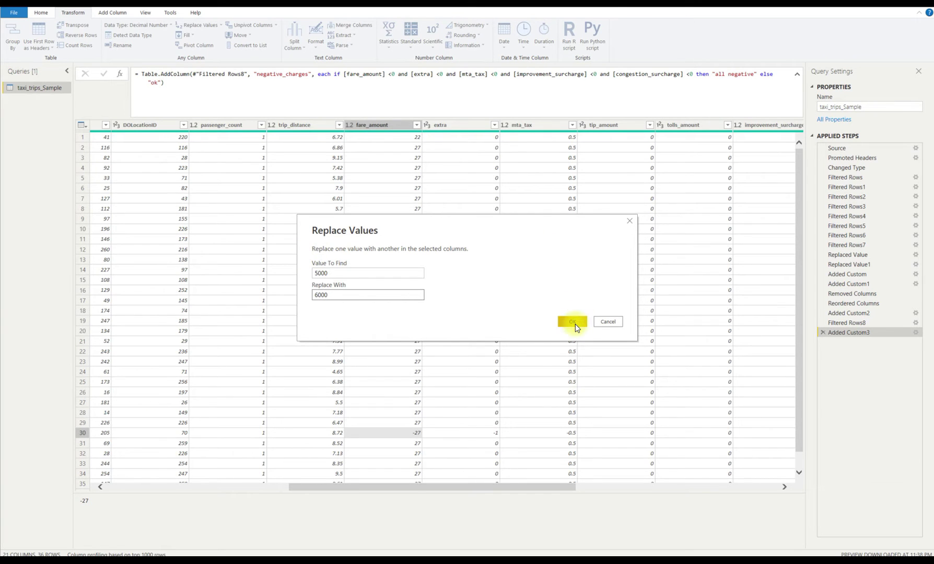
# Start a custom column named change positive with an if condition testing whether negative_charges equals "all negative".
pyautogui.click(107, 12)
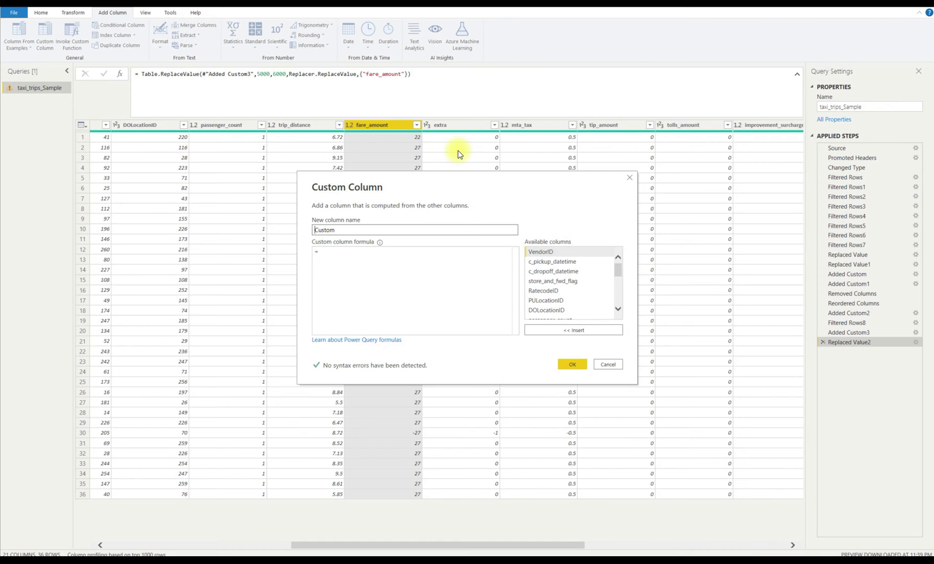
pyautogui.doubleClick(345, 228)
pyautogui.write('change positive')
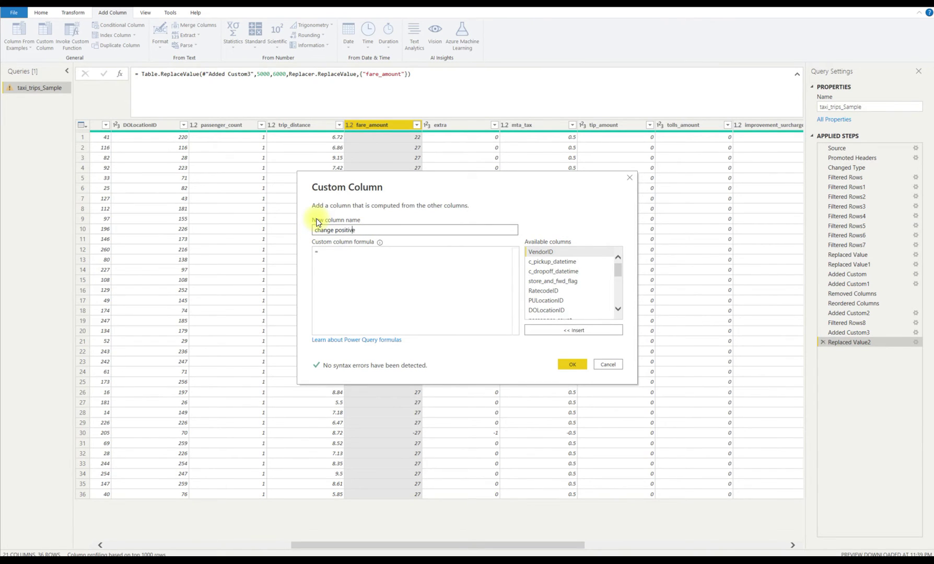
pyautogui.press('Tab')
pyautogui.click(318, 252)
pyautogui.write('if')
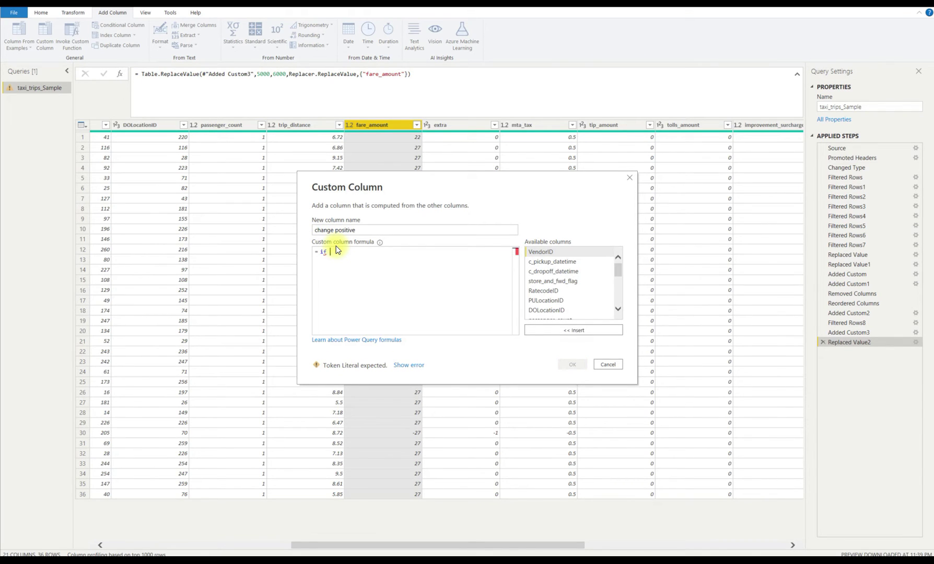
pyautogui.scroll(-5, 559, 303)
pyautogui.doubleClick(558, 314)
pyautogui.write('= "all negative')
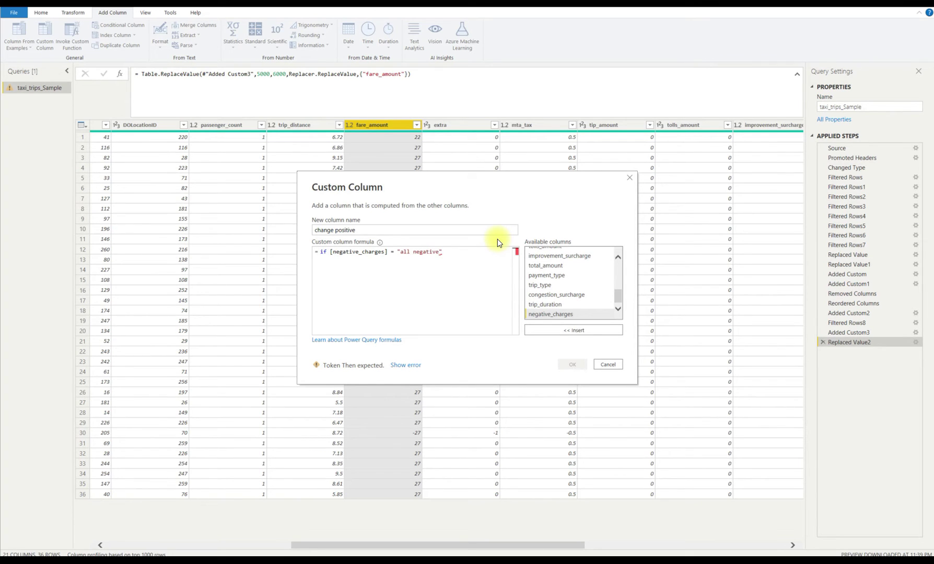
# Complete the change positive formula to return [fare_amount] *-1 when the condition holds, else [fare_amount].
pyautogui.write('" then')
pyautogui.scroll(3, 554, 277)
pyautogui.doubleClick(556, 284)
pyautogui.write('*-1')
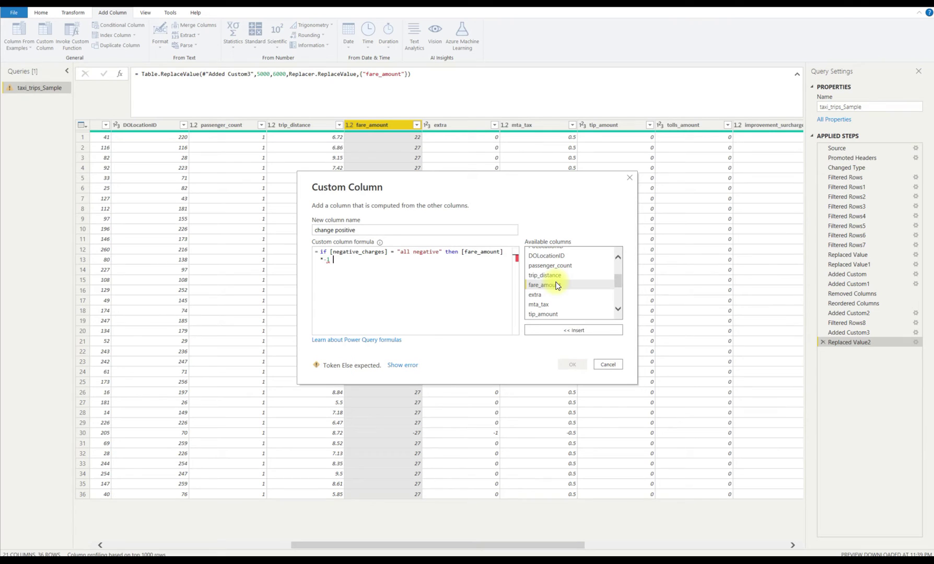
pyautogui.write(' else')
pyautogui.doubleClick(557, 285)
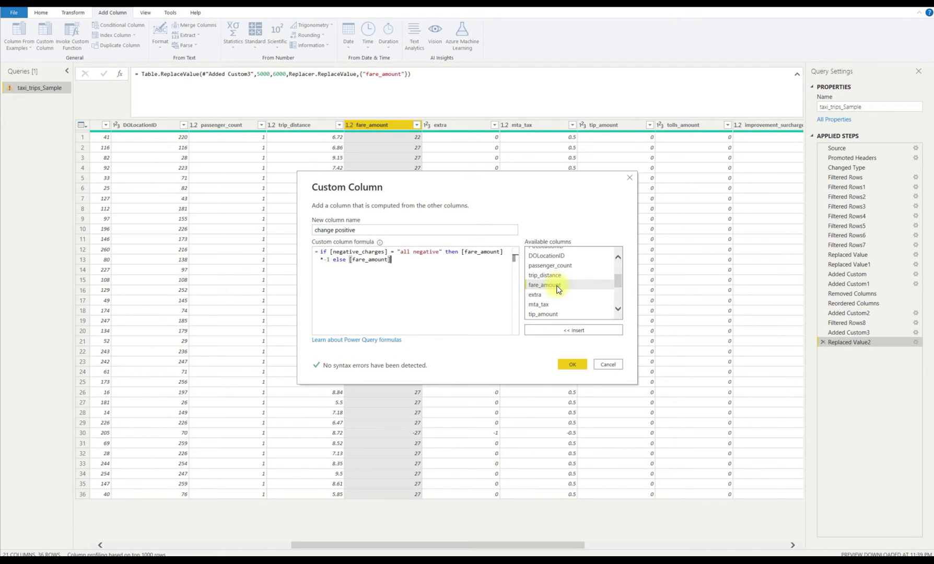
# Copy the whole if formula and discard the change positive custom column.
pyautogui.moveTo(416, 259); pyautogui.dragTo(297, 252)
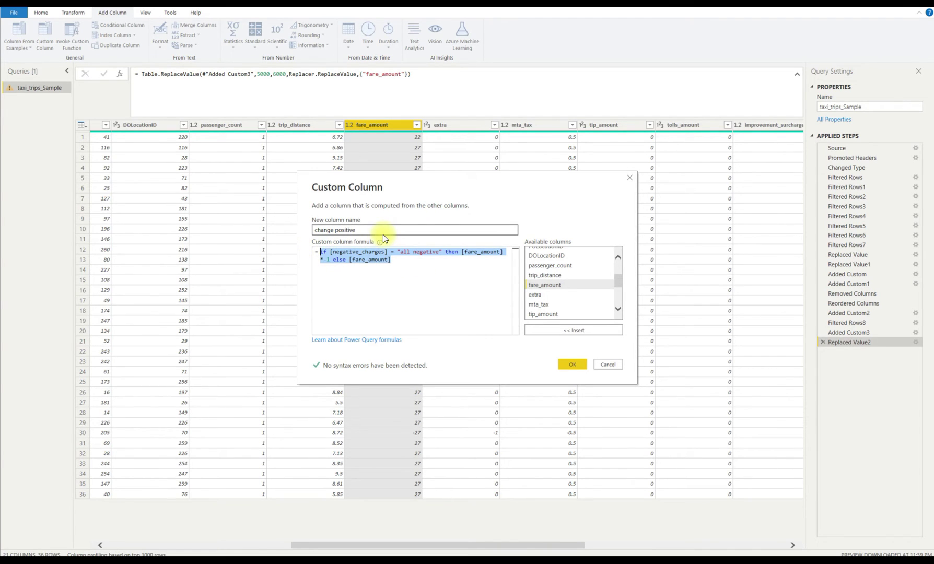
pyautogui.click(607, 364)
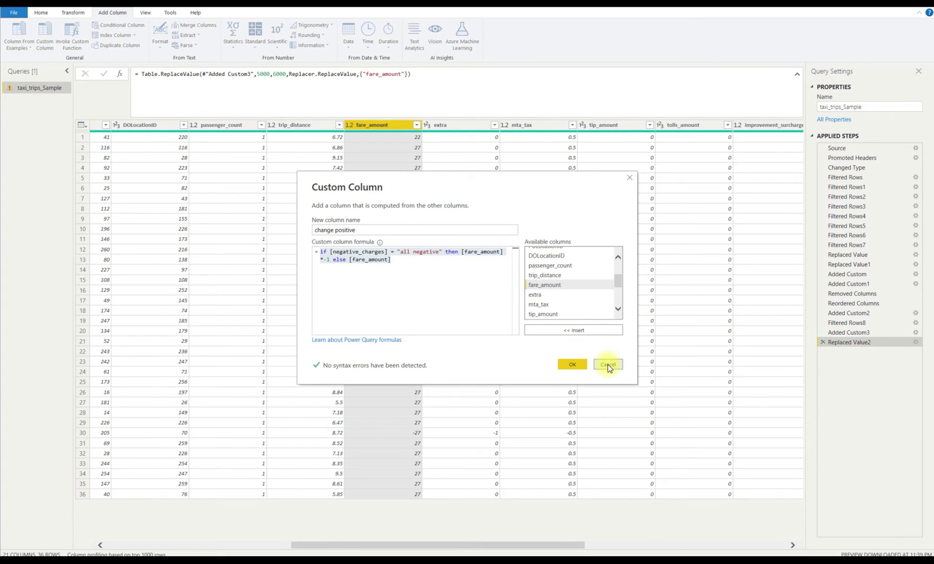
pyautogui.click(510, 297)
# In the fare_amount Table.ReplaceValue formula, substitute each [fare_amount] for the search value 5000.
pyautogui.click(253, 69)
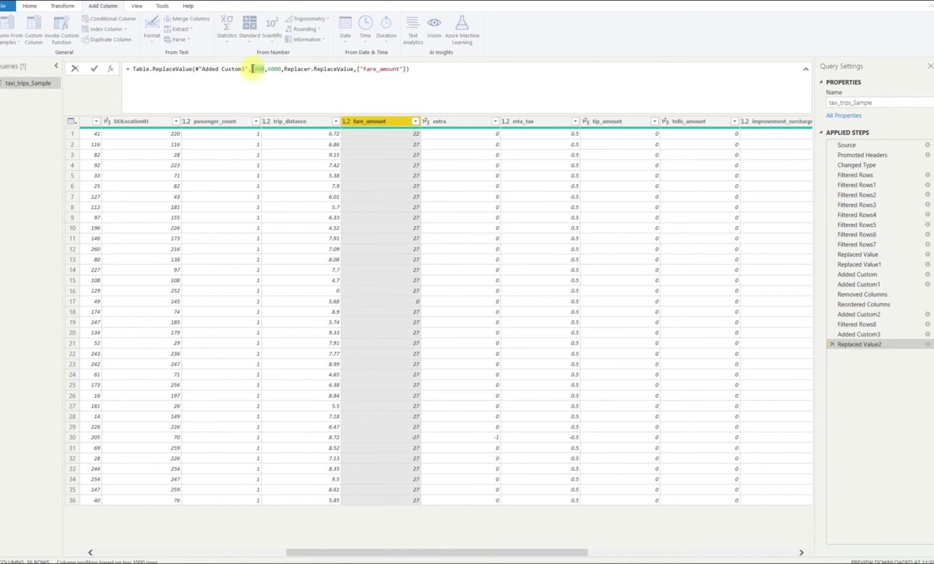
pyautogui.write('each')
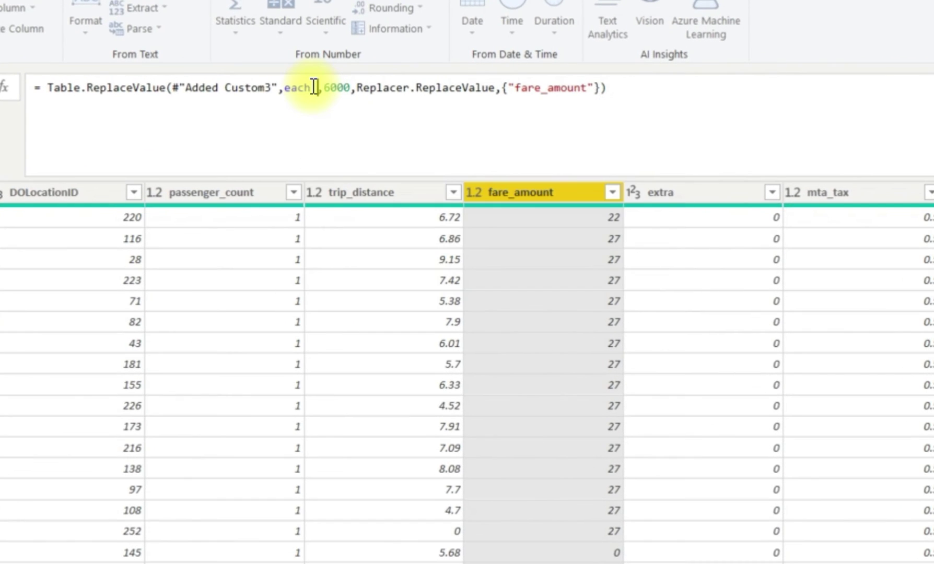
pyautogui.write(' [fare')
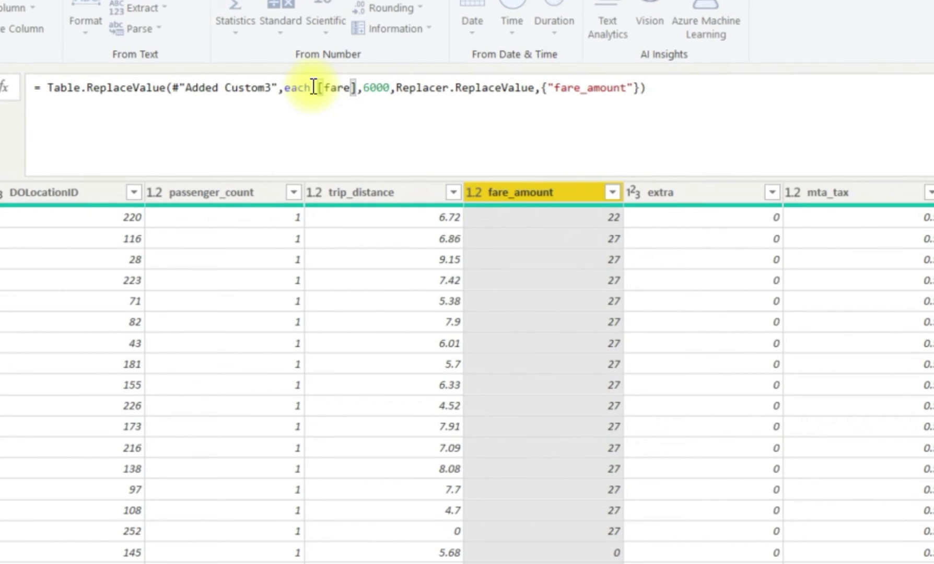
pyautogui.write('_am')
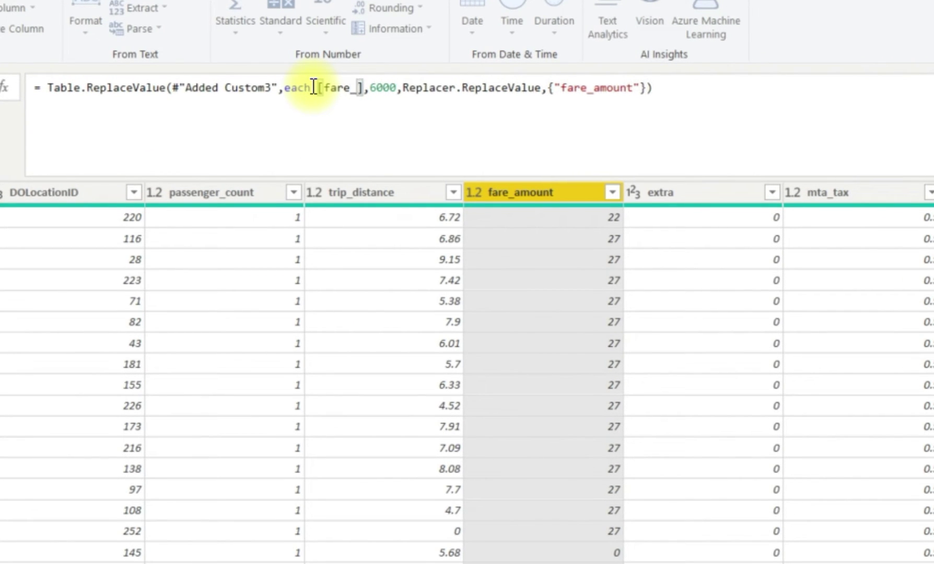
pyautogui.write('ount')
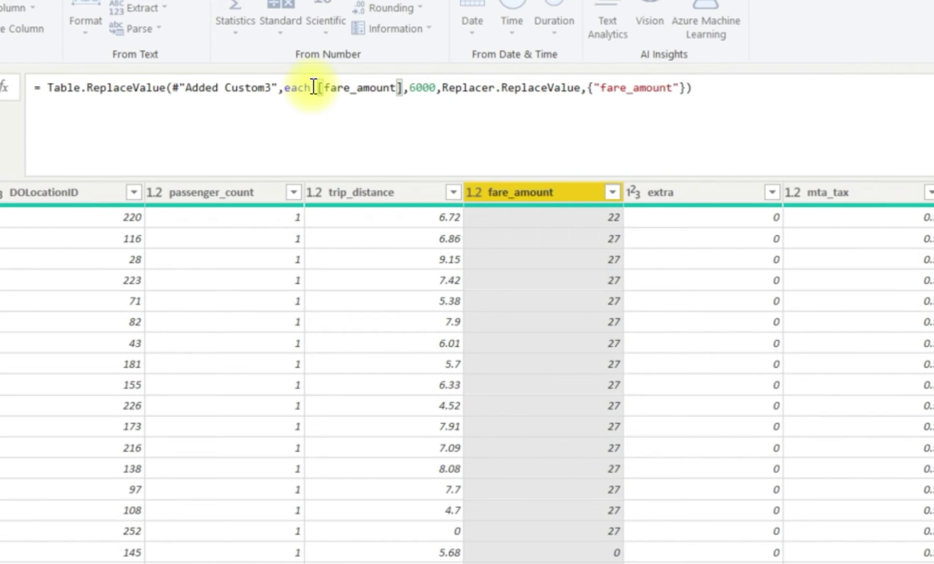
pyautogui.write(']')
# Substitute each followed by the copied if formula for the replacement value 6000, and apply the edited step.
pyautogui.press('Right')
pyautogui.press('Right')
pyautogui.press('Right')
pyautogui.press('Right')
pyautogui.press('Right')
pyautogui.press('BackSpace')
pyautogui.press('BackSpace')
pyautogui.press('BackSpace')
pyautogui.press('BackSpace')
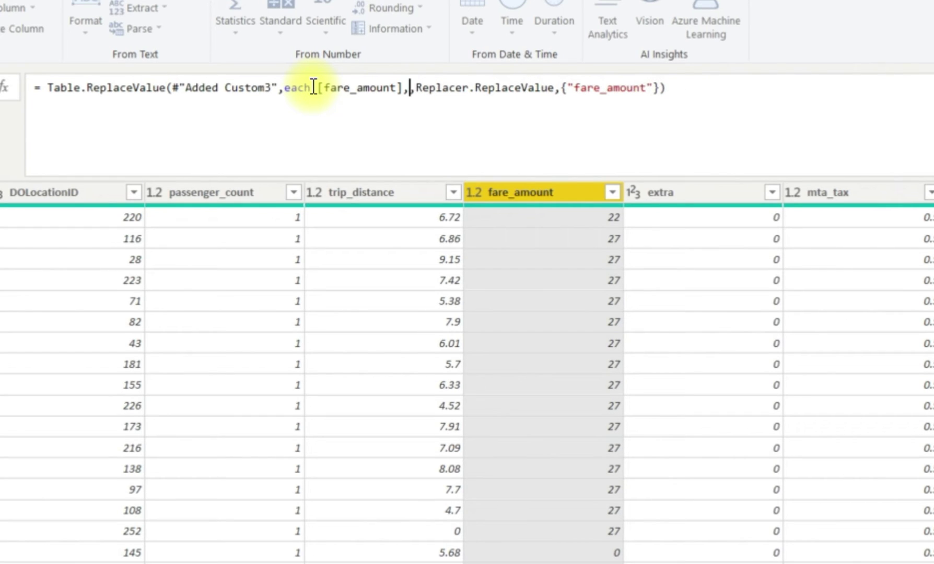
pyautogui.write('each')
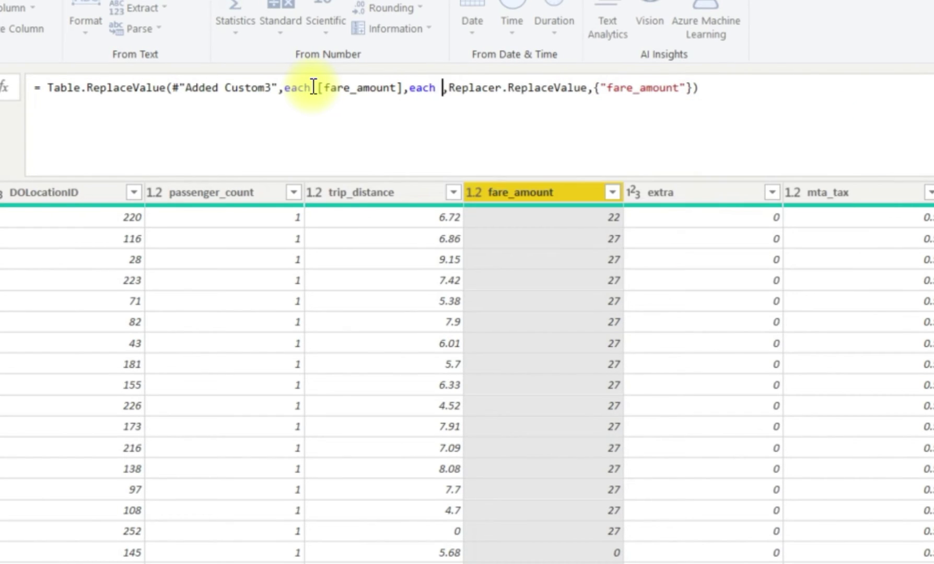
pyautogui.hotkey('ctrl', 'v')
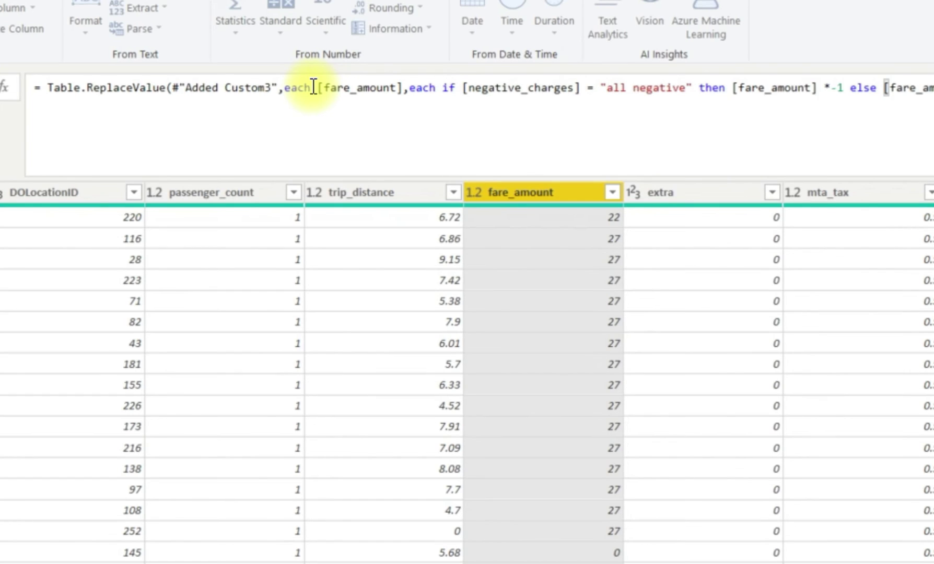
pyautogui.click(717, 75)
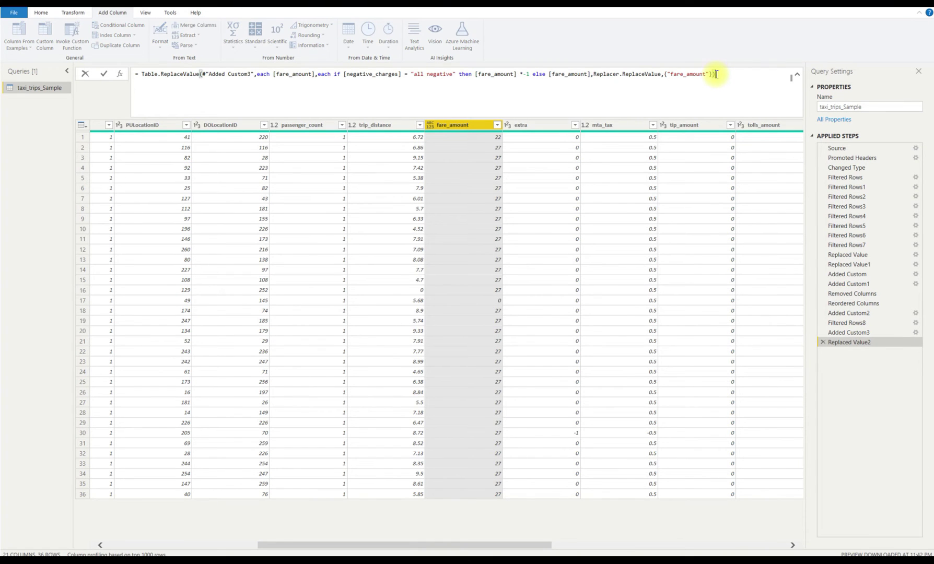
pyautogui.press('Return')
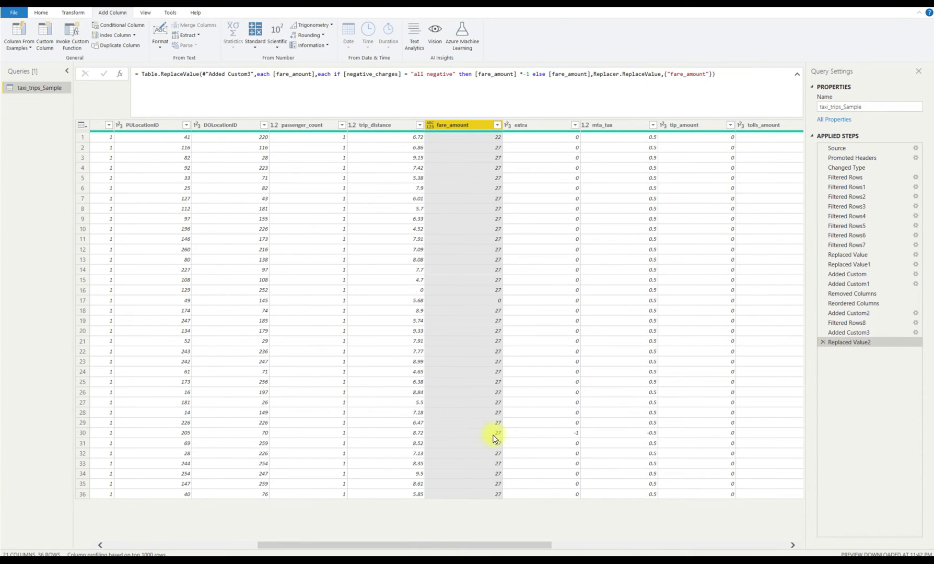
# Check the fare, surcharge, mta_tax and extra values in the row flagged "all negative".
pyautogui.click(485, 433)
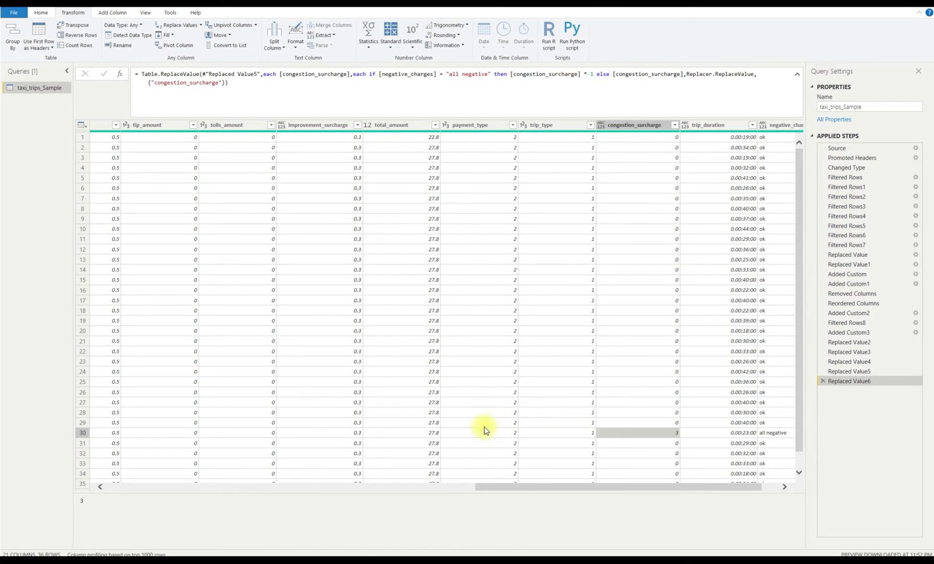
pyautogui.click(349, 434)
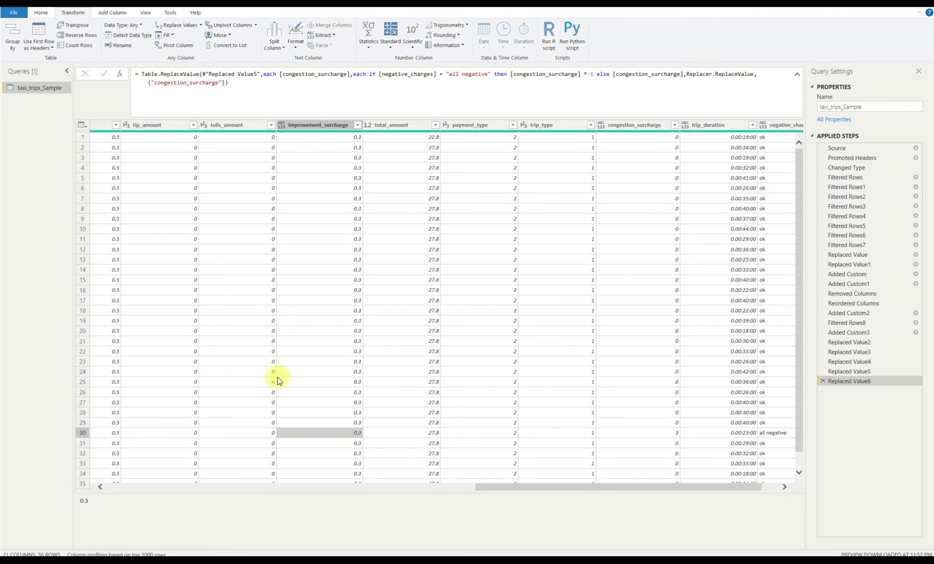
pyautogui.moveTo(490, 492); pyautogui.dragTo(395, 488)
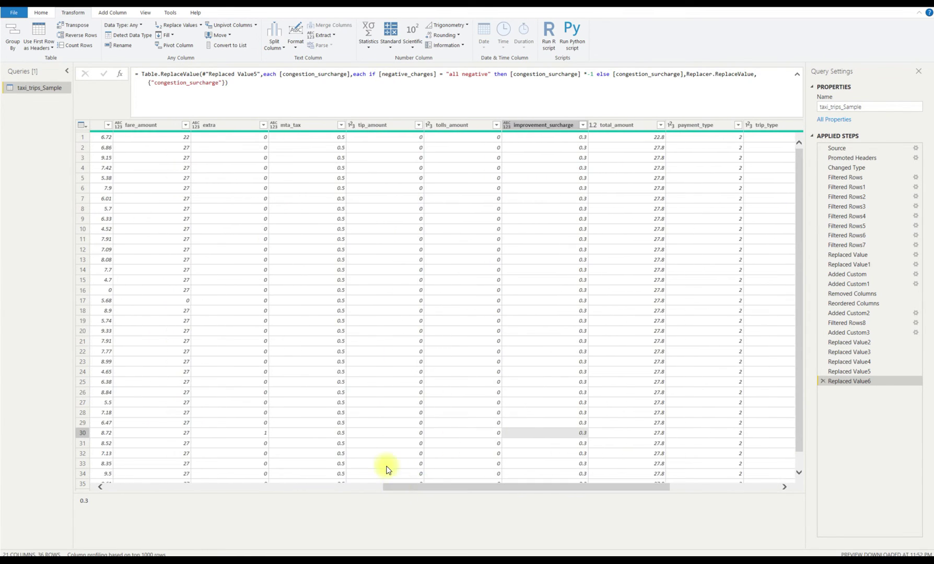
pyautogui.click(338, 435)
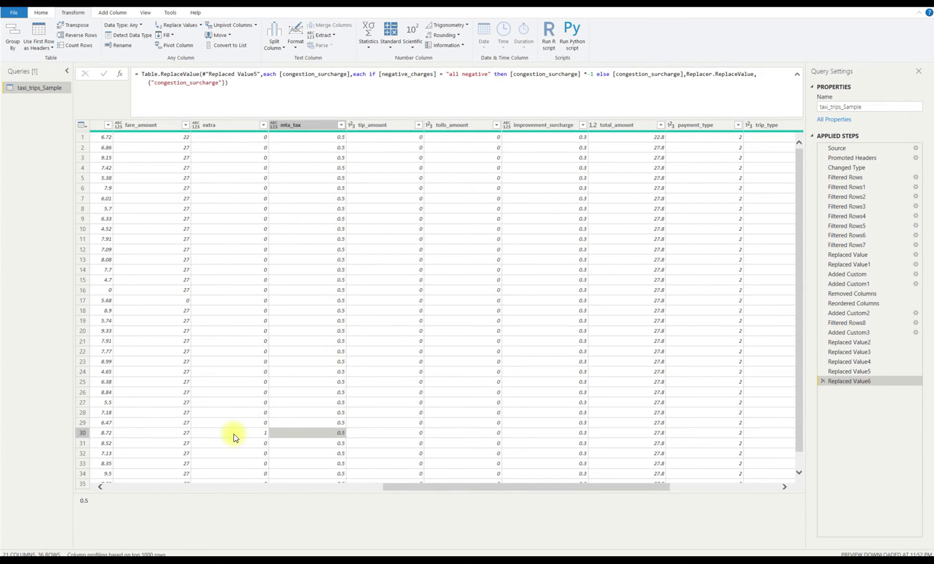
pyautogui.click(214, 435)
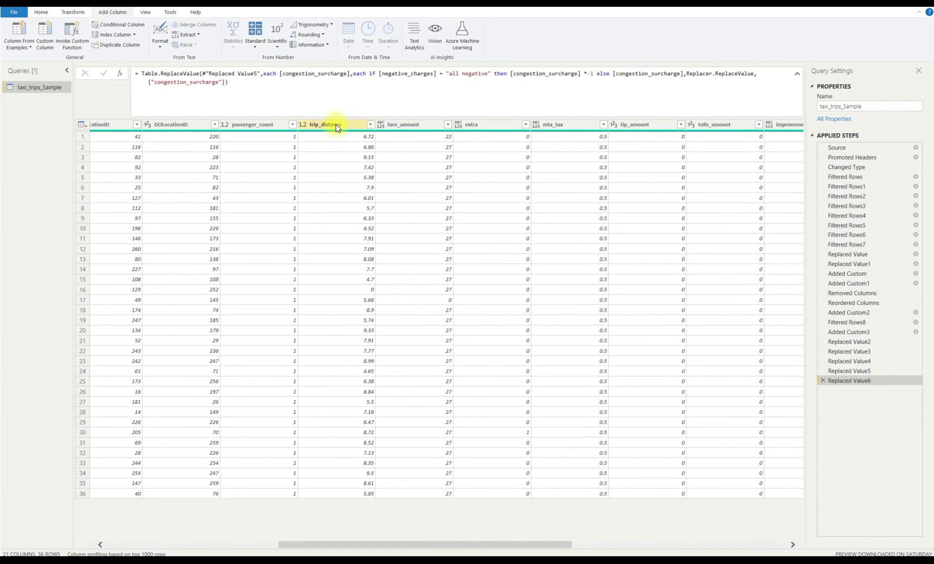
# Check the zero value in the trip_distance column and start a custom column named zero distance.
pyautogui.click(338, 125)
pyautogui.click(361, 289)
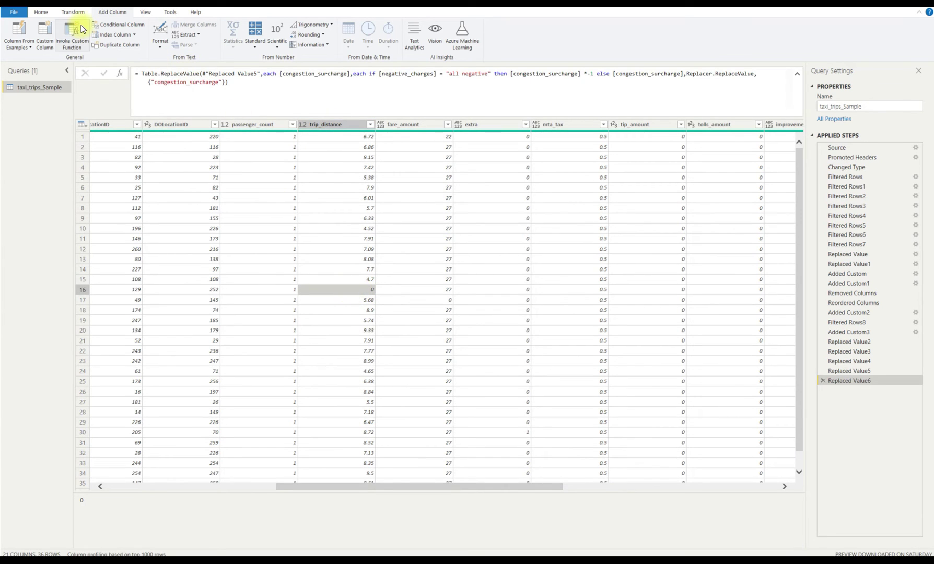
pyautogui.click(44, 30)
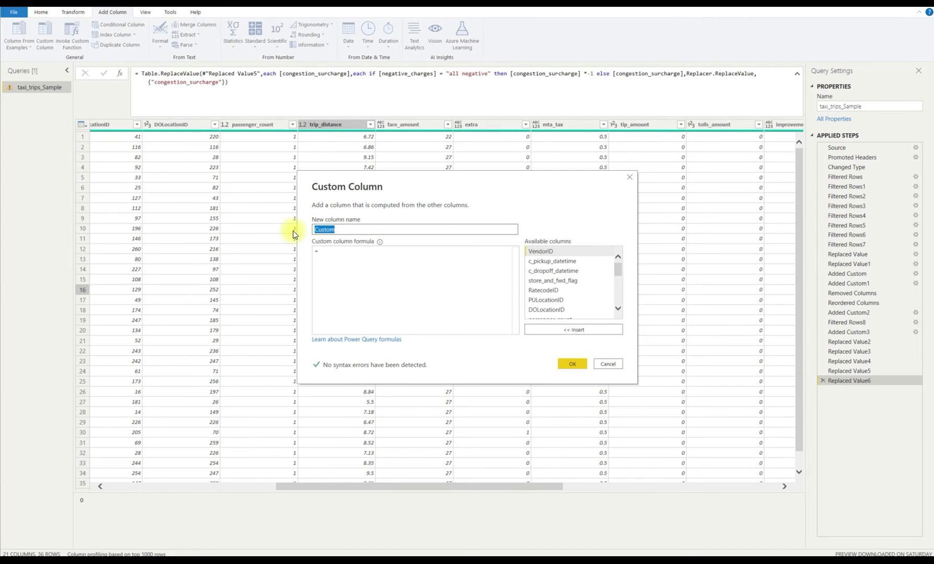
pyautogui.write('zero distance')
pyautogui.click(344, 250)
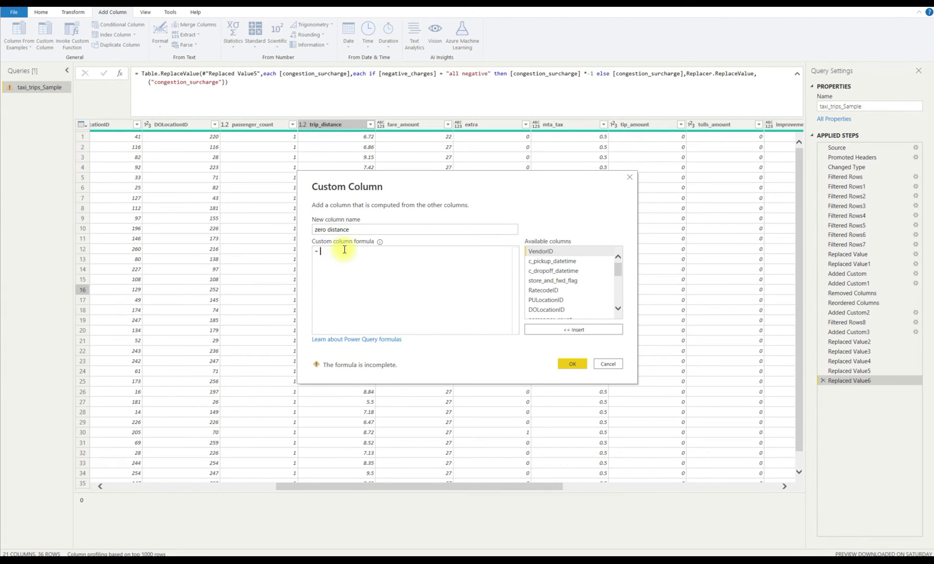
# Enter an if condition testing whether [trip_distance] = 0 and [fare_amount] >0.
pyautogui.write('if')
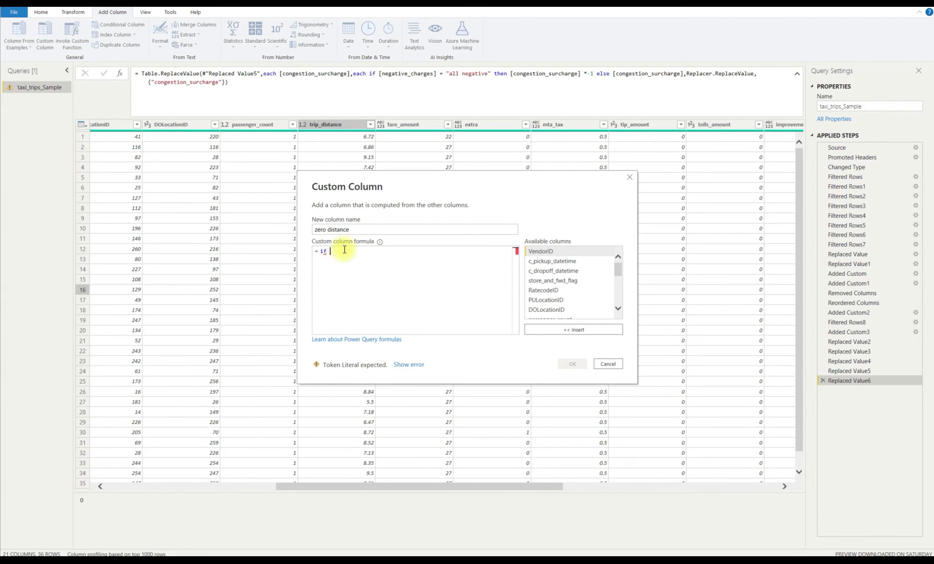
pyautogui.scroll(-1, 552, 292)
pyautogui.doubleClick(555, 297)
pyautogui.write('= 0 and')
pyautogui.click(556, 309)
pyautogui.doubleClick(556, 309)
pyautogui.write('>')
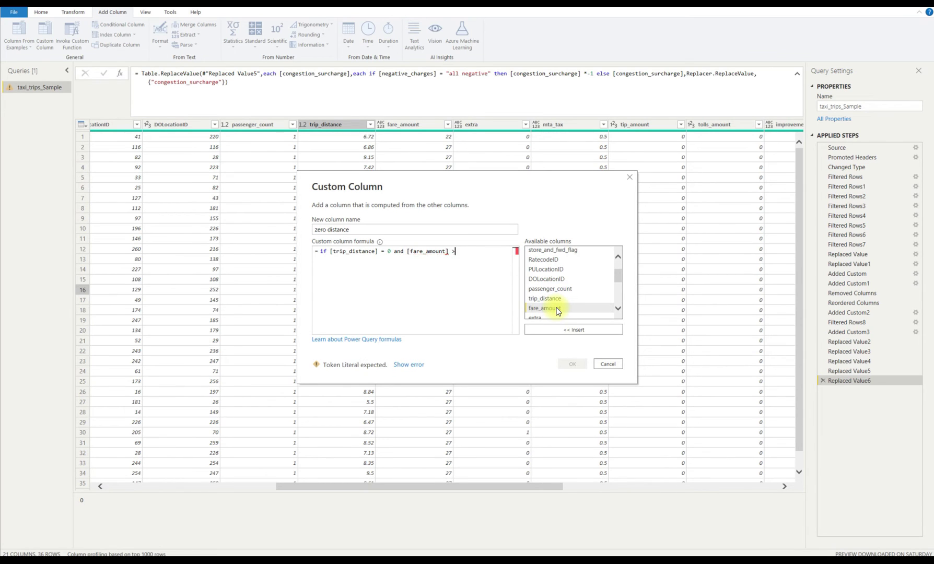
pyautogui.write('0 then (')
# Finish the formula to return (([fare_amount]-2.5)/2.5) when the condition holds, else [trip_distance].
pyautogui.doubleClick(557, 309)
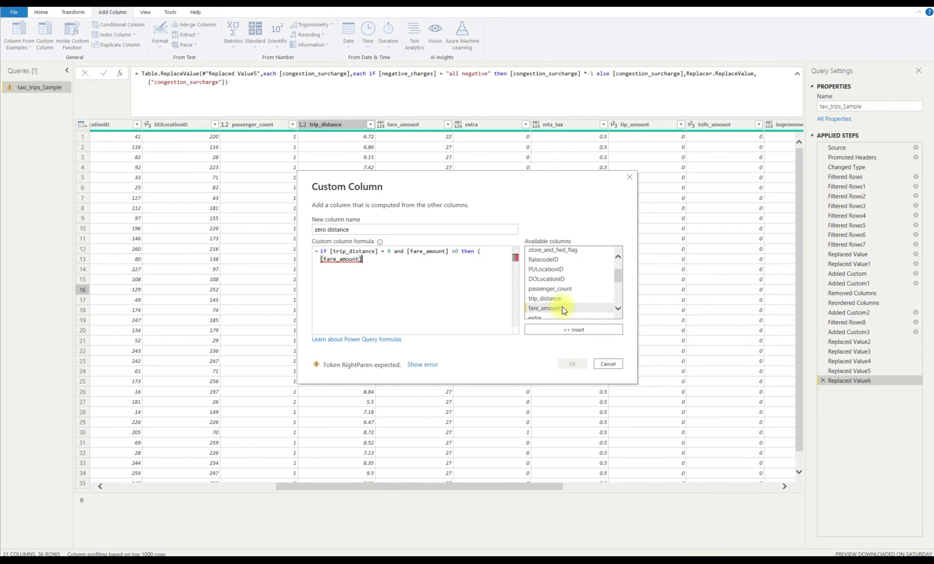
pyautogui.write('-2.5)/')
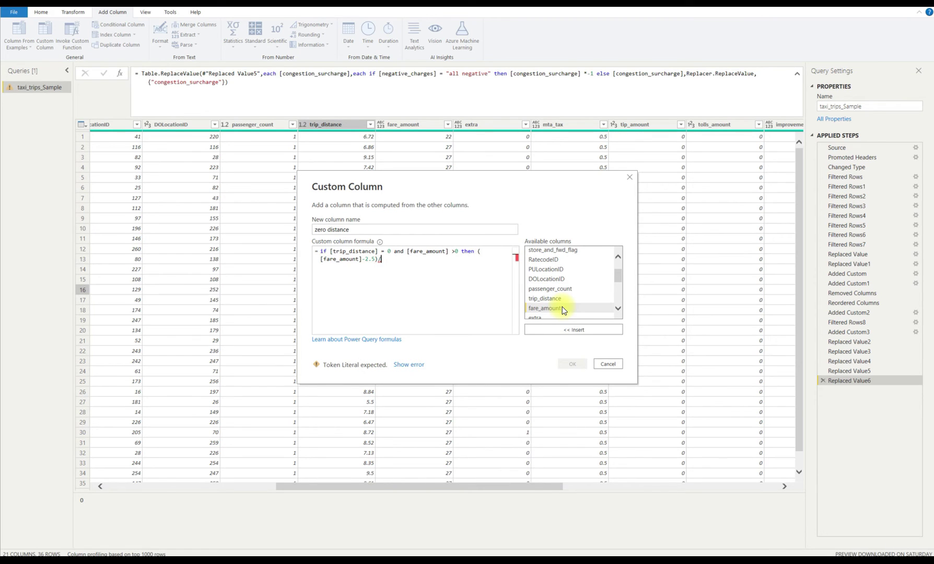
pyautogui.write('2.5')
pyautogui.click(477, 251)
pyautogui.write('([fare_amount]-2.5)/2.5) else [trip_distance]')
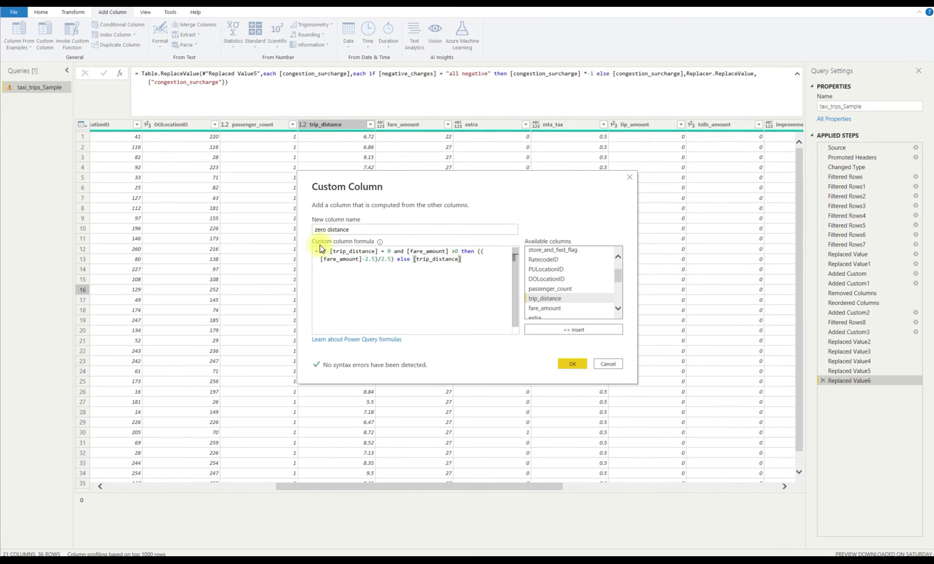
# Copy the complete distance formula and discard the zero distance custom column.
pyautogui.moveTo(461, 260); pyautogui.dragTo(435, 260)
pyautogui.moveTo(370, 252); pyautogui.dragTo(286, 245)
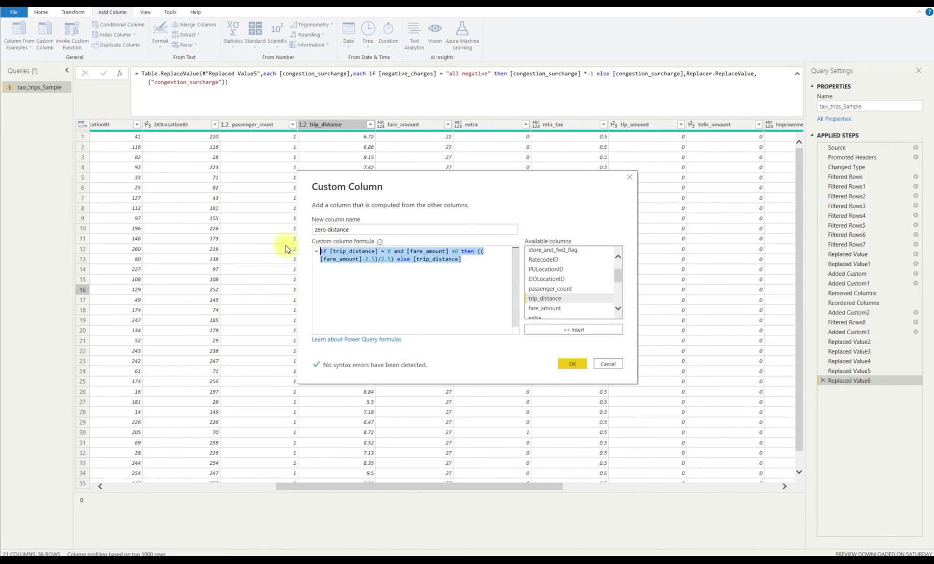
pyautogui.click(614, 363)
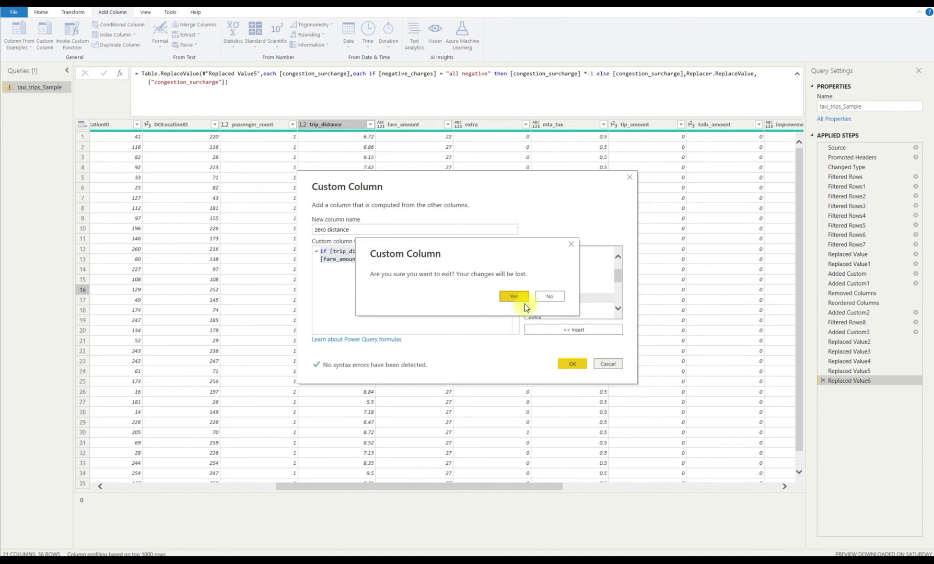
pyautogui.press('Escape')
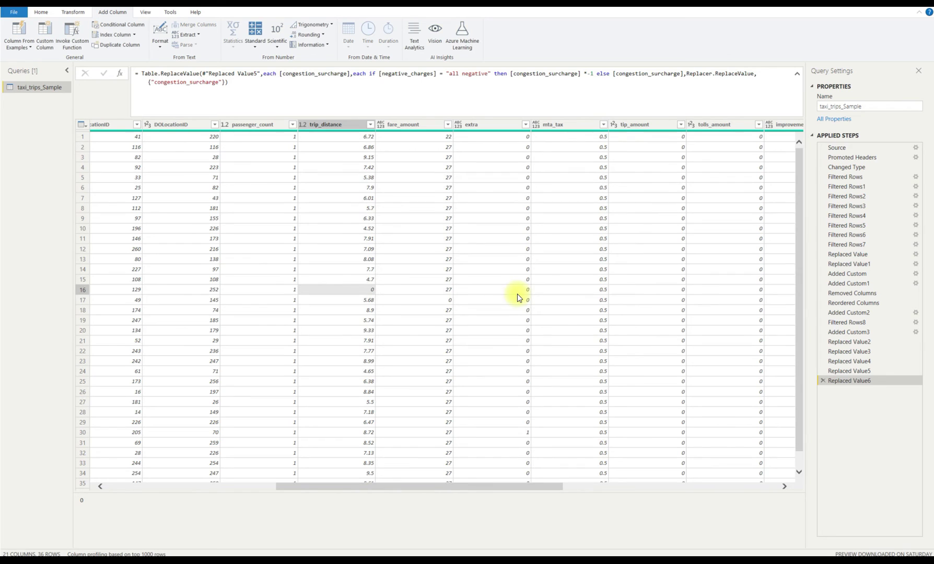
# Replace the value 5000 with 6000 in the trip_distance column.
pyautogui.click(319, 128)
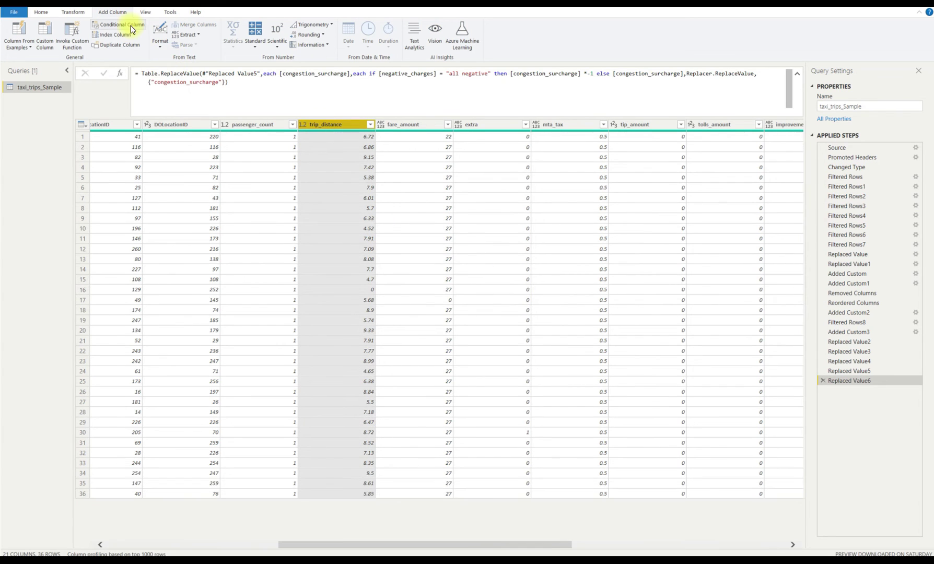
pyautogui.click(66, 14)
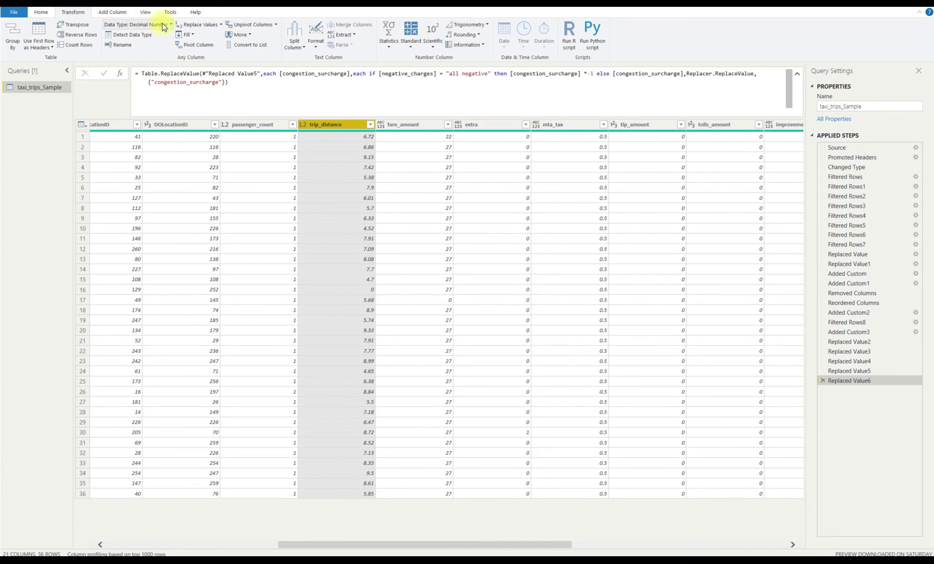
pyautogui.click(222, 25)
pyautogui.click(205, 36)
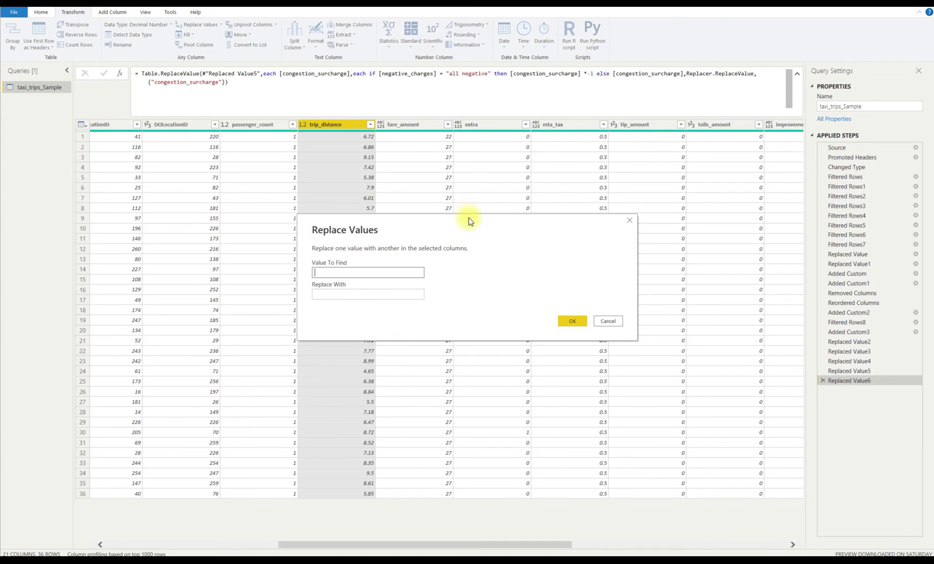
pyautogui.press('Tab')
pyautogui.write('60')
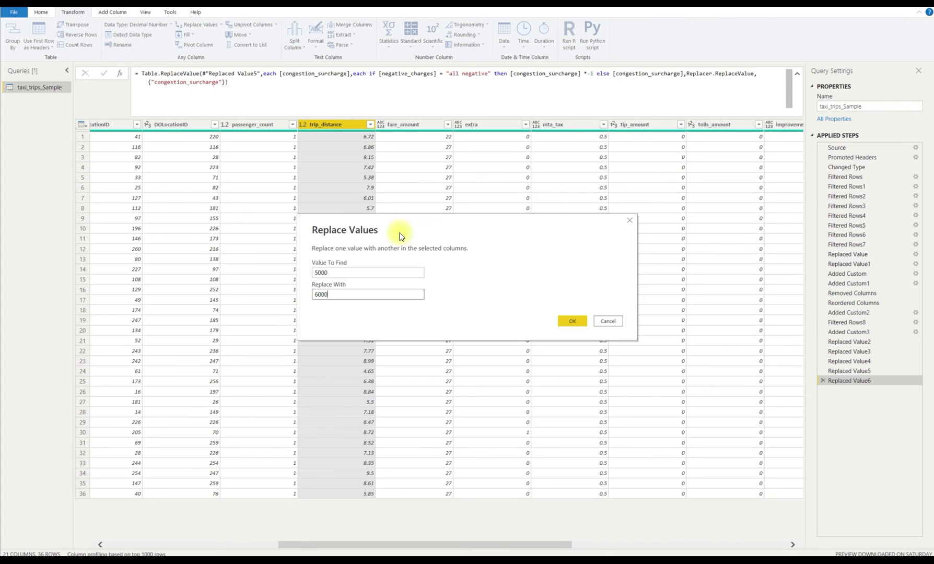
pyautogui.click(571, 321)
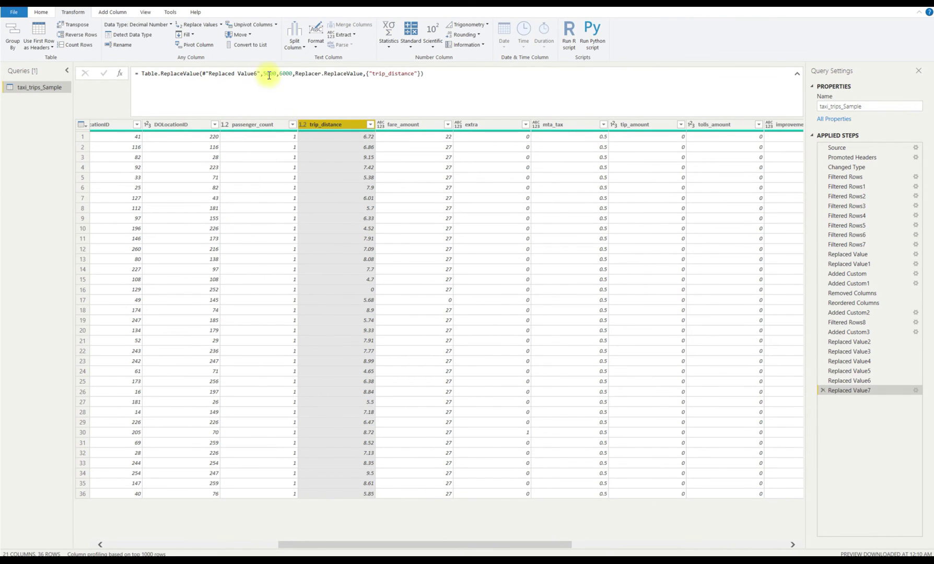
# Replace the search value 5000 in the trip_distance replacement formula with each [trip_distance].
pyautogui.doubleClick(267, 74)
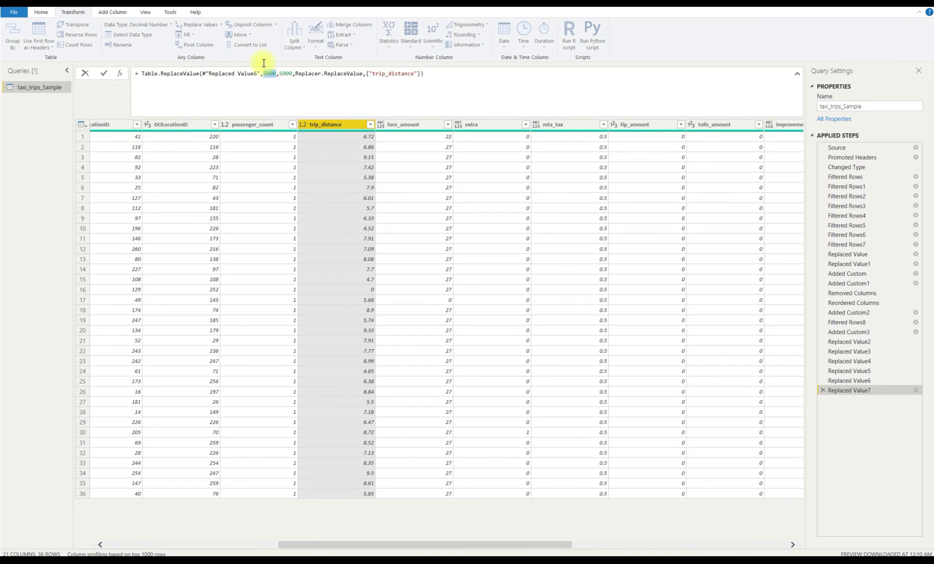
pyautogui.write('each ')
pyautogui.write('[trip')
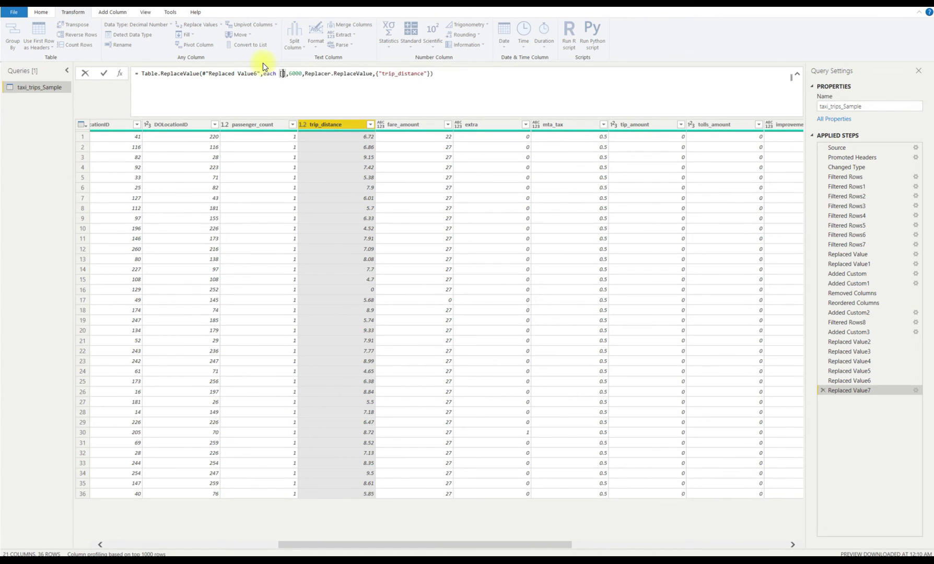
pyautogui.write('_dis')
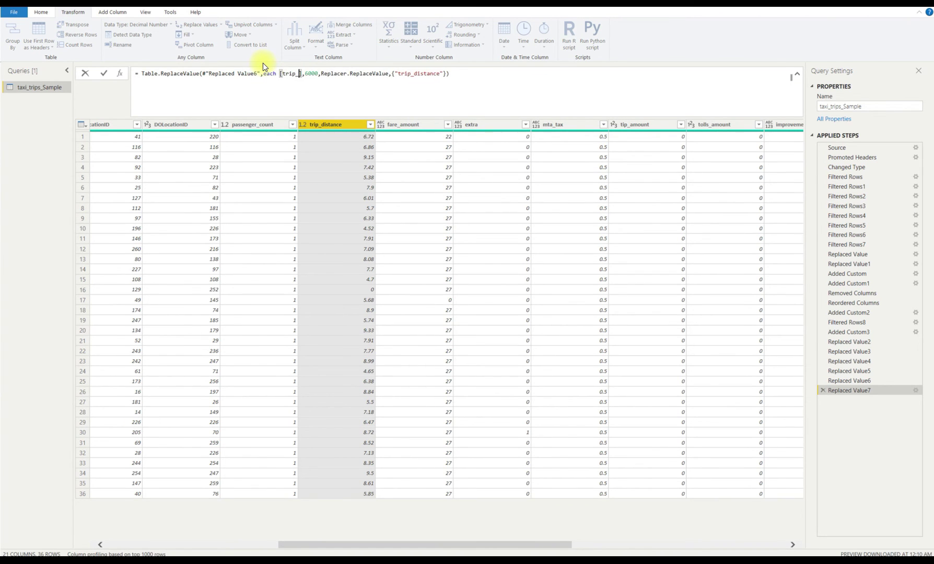
pyautogui.write('tance')
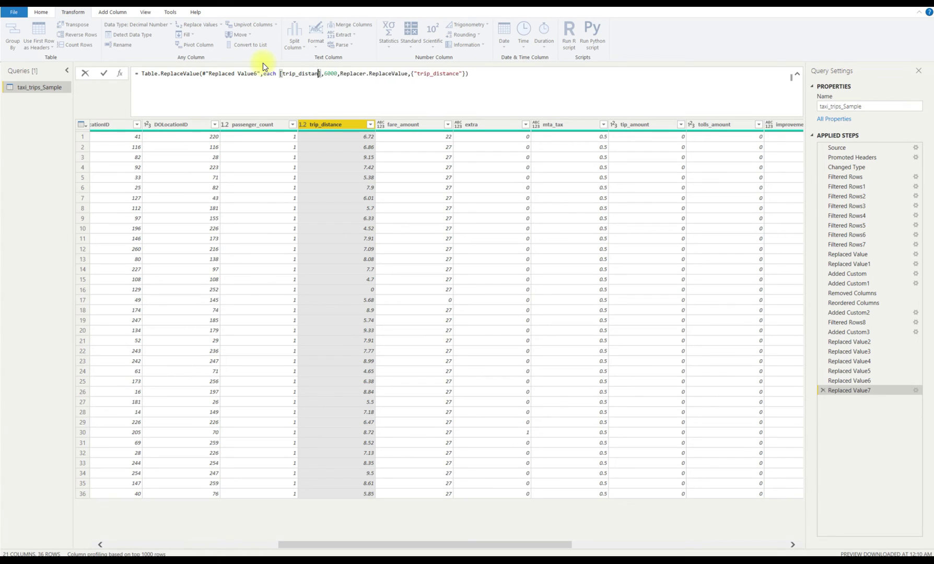
# Replace 6000 with each if [trip_distance] = 0 and [fare_amount] >0 then (([fare_amount]-2.5)/2.5) else [trip_distance], and apply the formula.
pyautogui.press('Right')
pyautogui.press('Right')
pyautogui.press('Right')
pyautogui.press('Right')
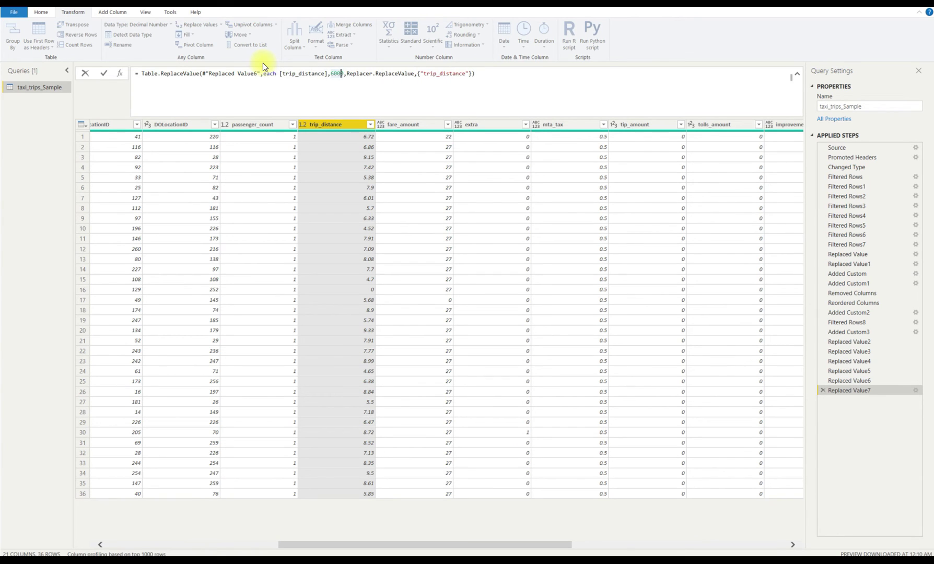
pyautogui.press('BackSpace')
pyautogui.press('BackSpace')
pyautogui.press('Delete')
pyautogui.press('Delete')
pyautogui.write('each if [trip_distance] = 0 and [fare_amount] >0 then (([fare_amount]-2.5)/2.5) else [trip_distance]')
pyautogui.click(103, 73)
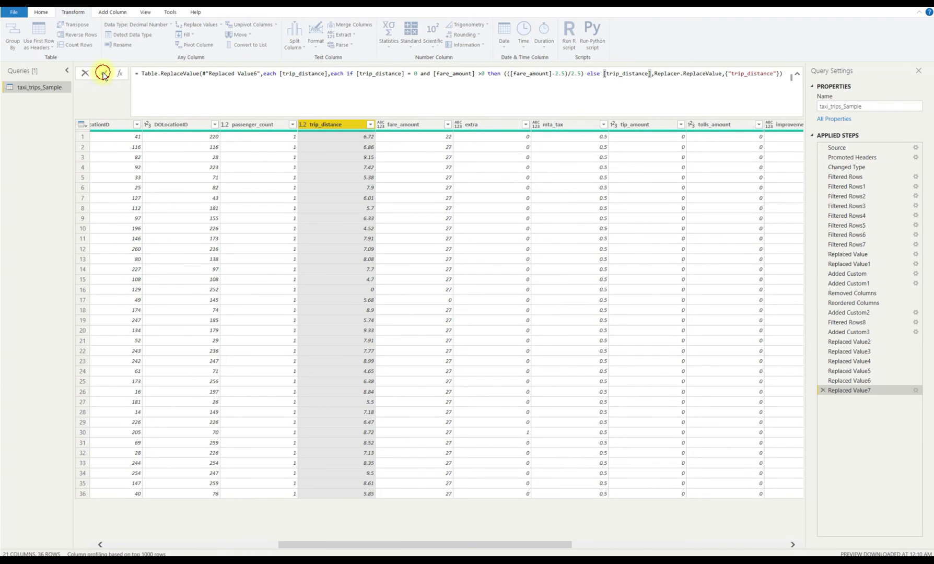
pyautogui.click(370, 291)
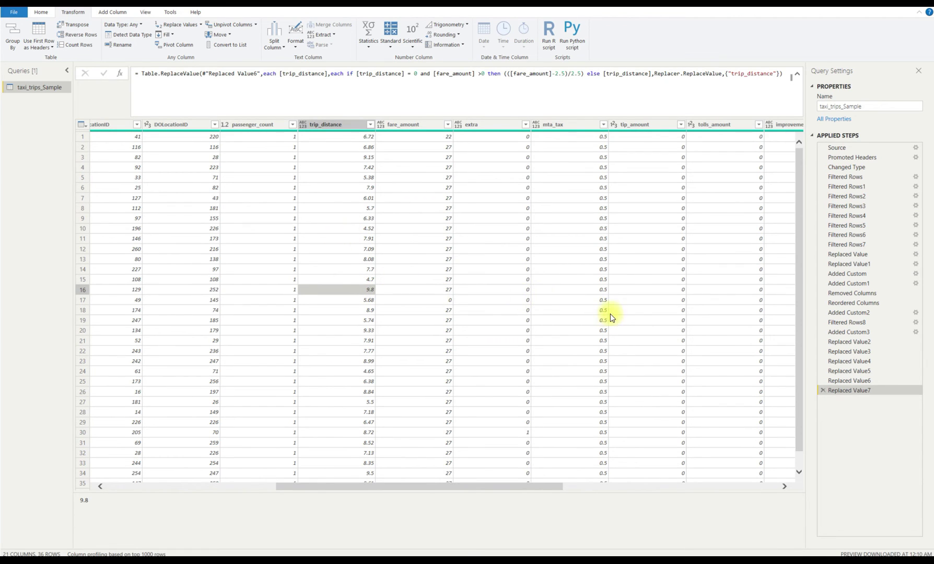
# Replace the value 5000 with 6000 in the fare_amount column.
pyautogui.click(413, 300)
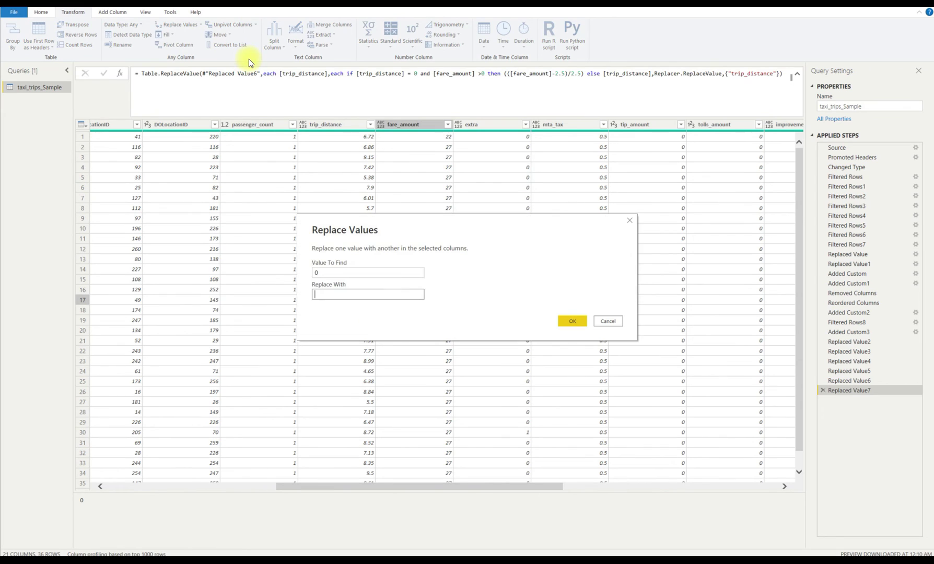
pyautogui.click(312, 273)
pyautogui.doubleClick(316, 272)
pyautogui.write('5000')
pyautogui.press('Tab')
pyautogui.write('60')
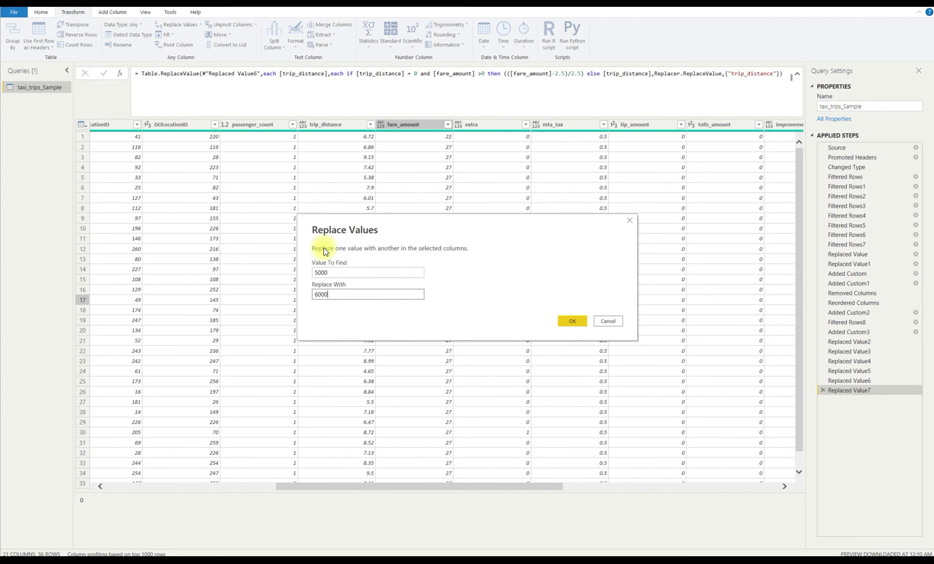
pyautogui.click(575, 321)
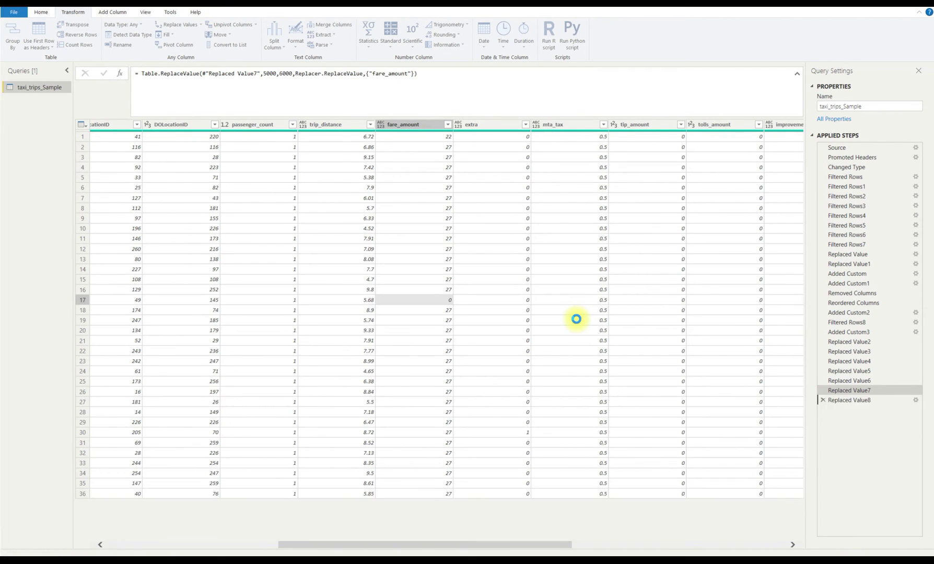
# Replace the search value 5000 in the fare_amount replacement formula with each [fare_amount].
pyautogui.moveTo(279, 76); pyautogui.dragTo(263, 77)
pyautogui.write('each [fare_amount')
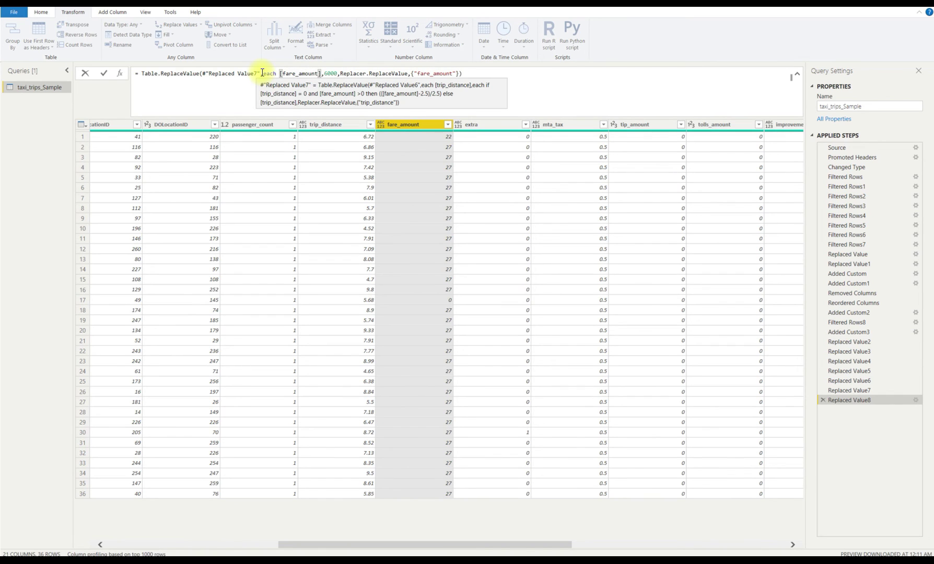
# Replace 6000 in the fare_amount formula with each followed by the copied trip distance if expression.
pyautogui.press('Right')
pyautogui.press('Right')
pyautogui.press('Right')
pyautogui.press('BackSpace')
pyautogui.press('Delete')
pyautogui.press('Delete')
pyautogui.press('Delete')
pyautogui.write('each')
pyautogui.write('if [trip_distance] = 0 and [fare_amount] >0 then (([fare_amount]-2.5)/2.5) else [trip_distance]')
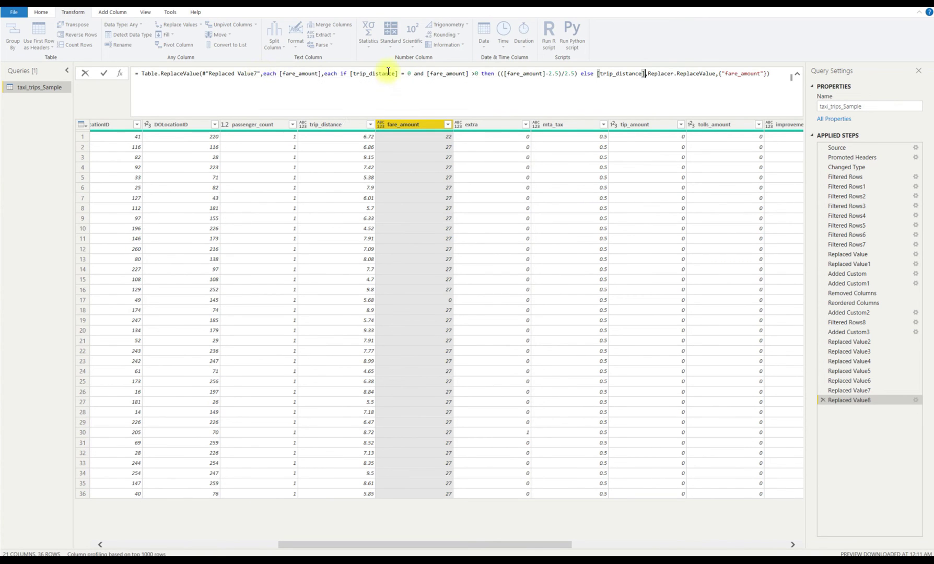
# Change the condition in the formula to test [fare_amount] = 0 and [trip_distance] >0.
pyautogui.moveTo(396, 72); pyautogui.dragTo(355, 74)
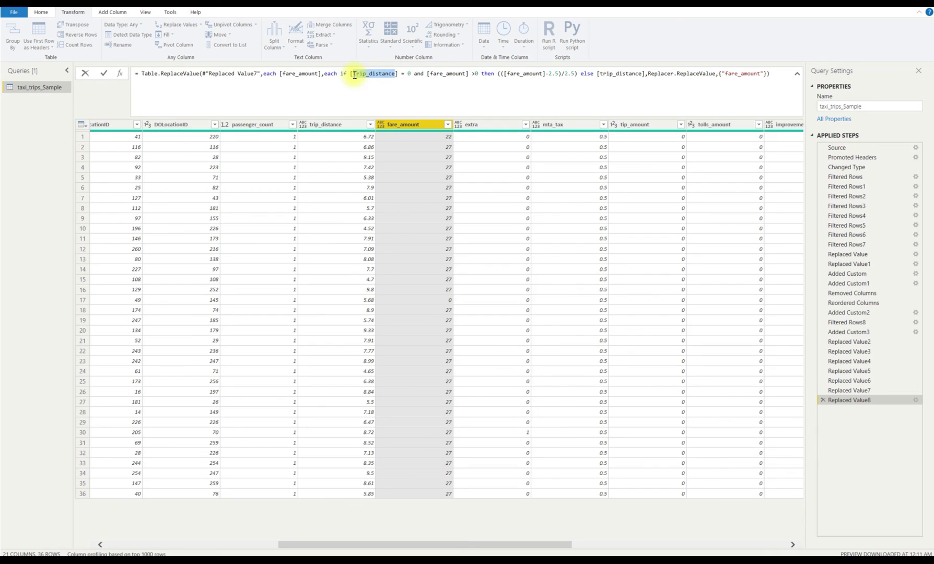
pyautogui.write('fare_amount')
pyautogui.moveTo(458, 74); pyautogui.dragTo(427, 74)
pyautogui.write('trip_distance')
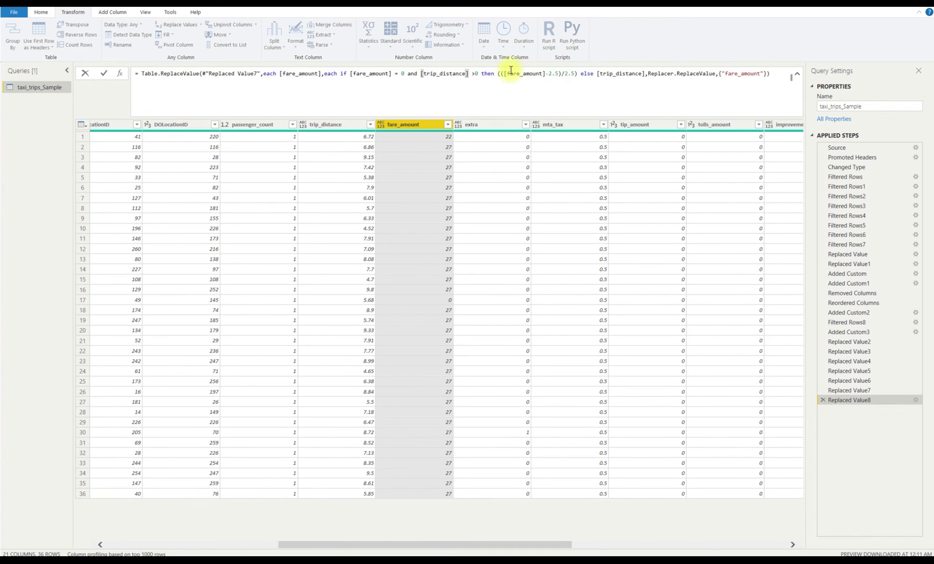
# Insert a parenthesized fare calculation after then that adds 2.5 to trip_distance multiplied by 2.5.
pyautogui.click(498, 73)
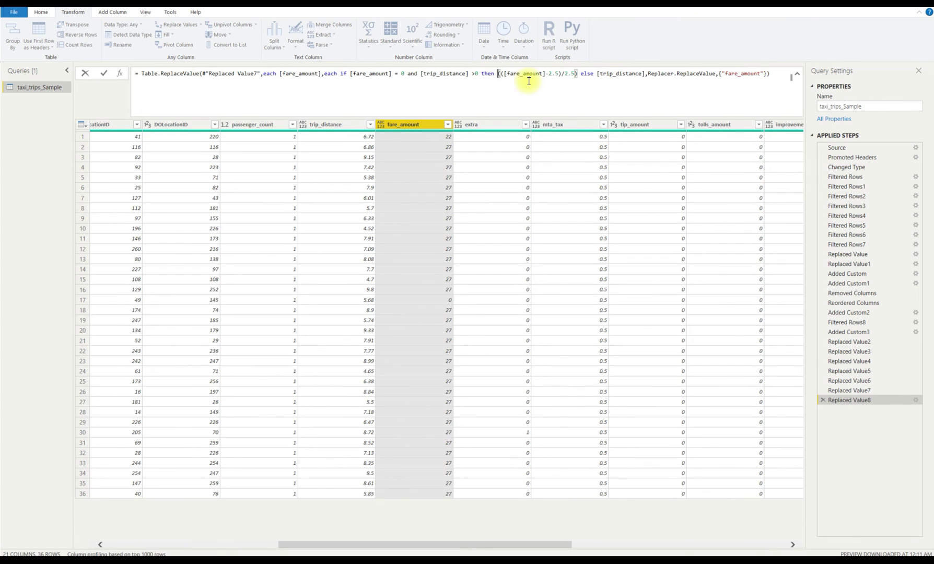
pyautogui.press('Left')
pyautogui.press('Left')
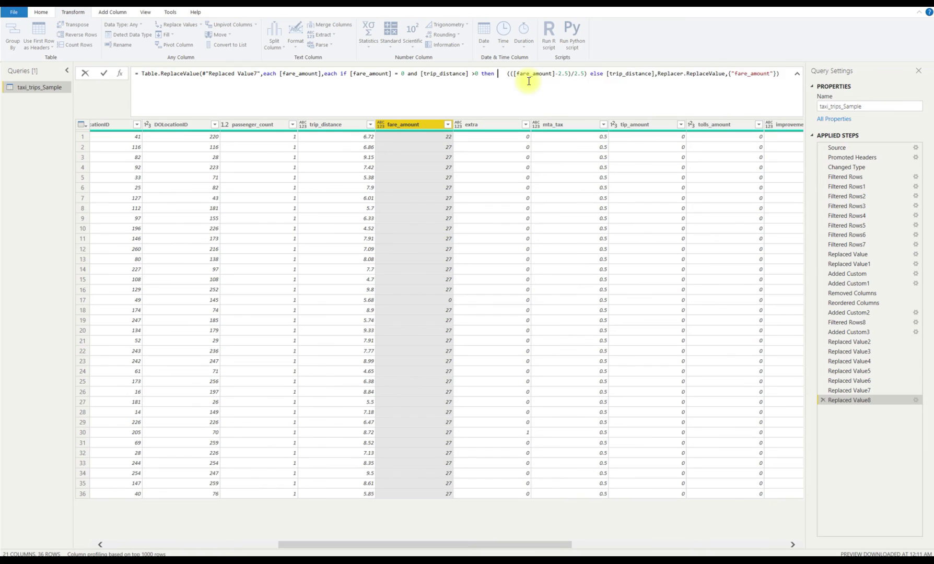
pyautogui.write('(')
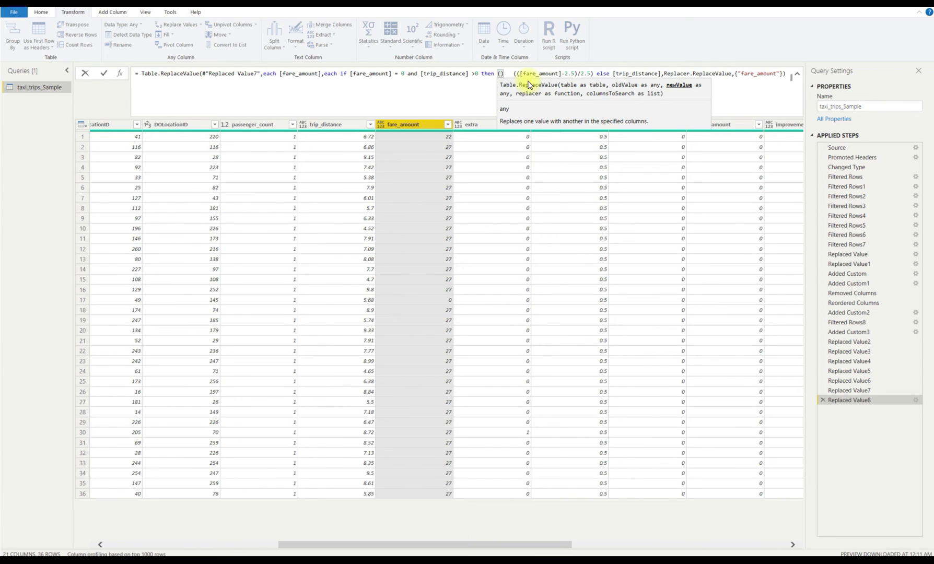
pyautogui.write('2.5 + ')
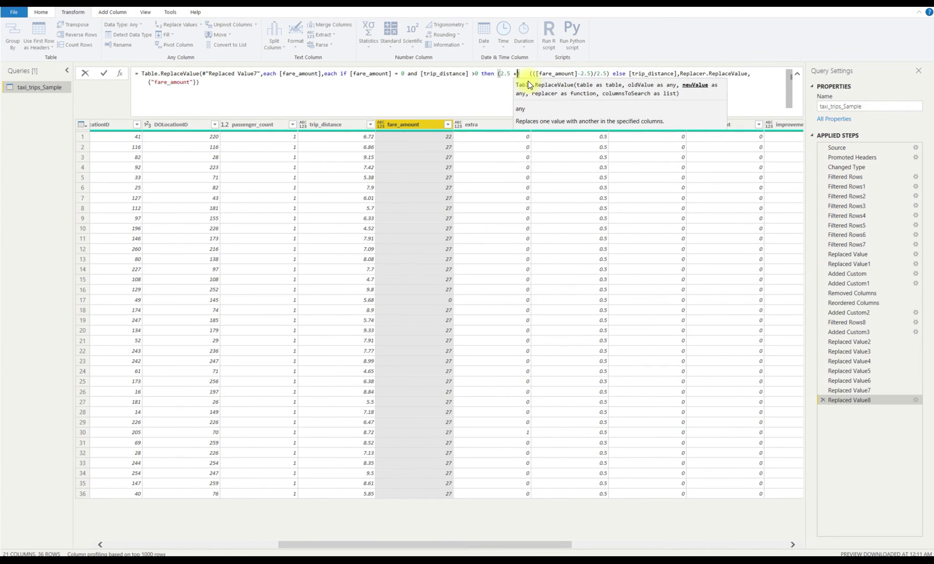
pyautogui.write('(')
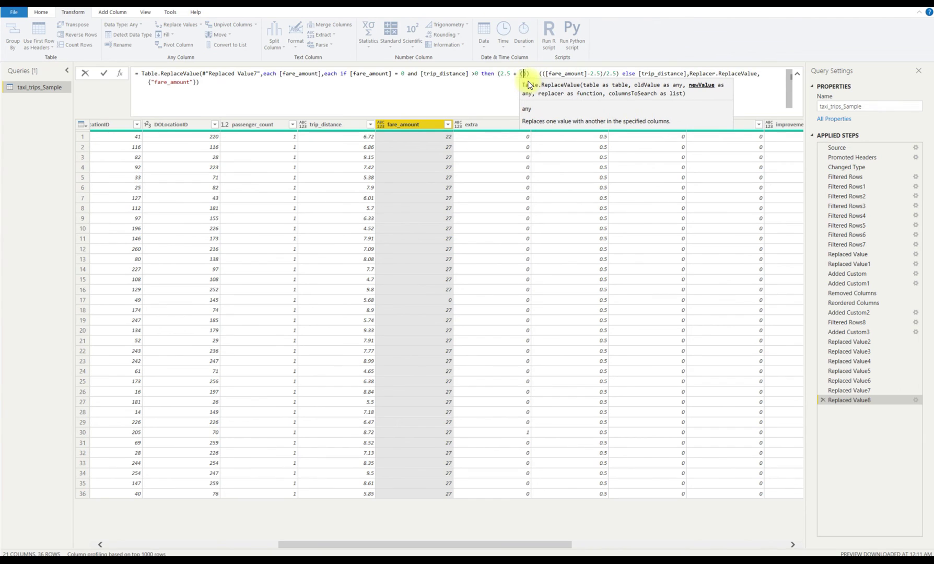
pyautogui.write('[trip_distance * ')
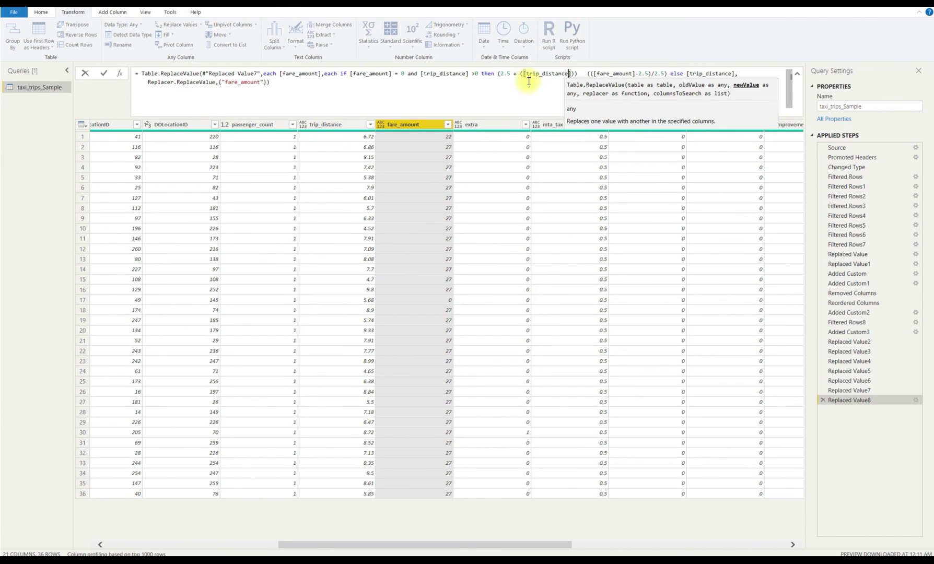
pyautogui.write('2.')
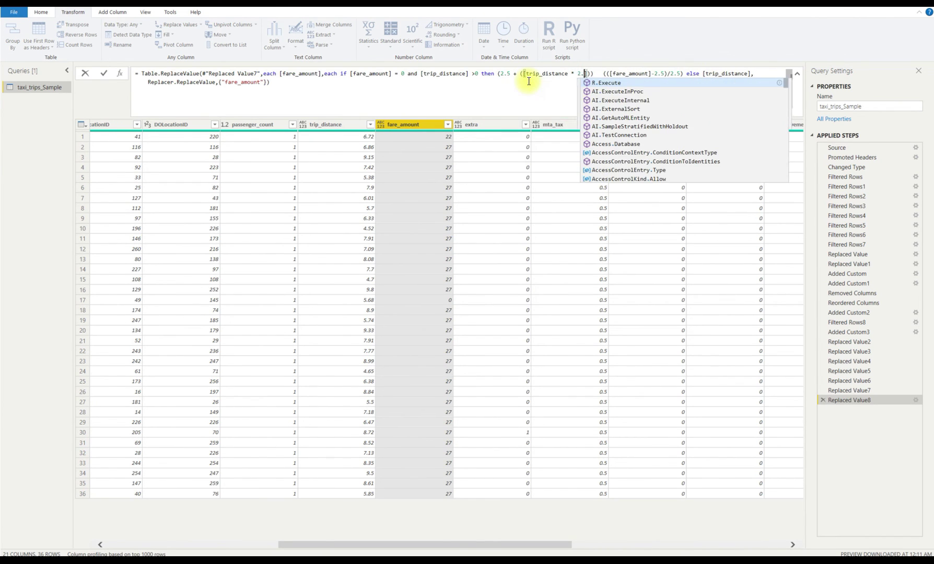
pyautogui.write('5')
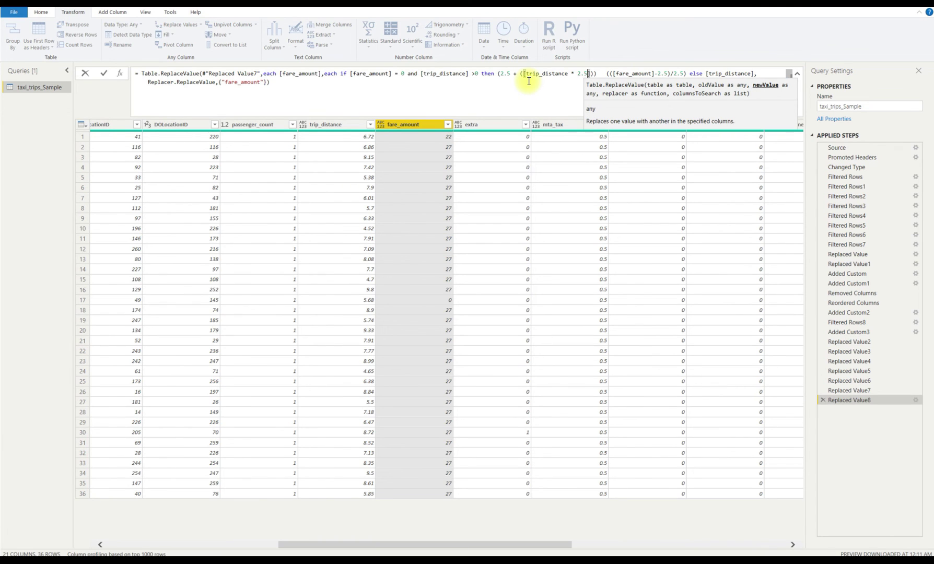
pyautogui.press('Delete')
pyautogui.write(')')
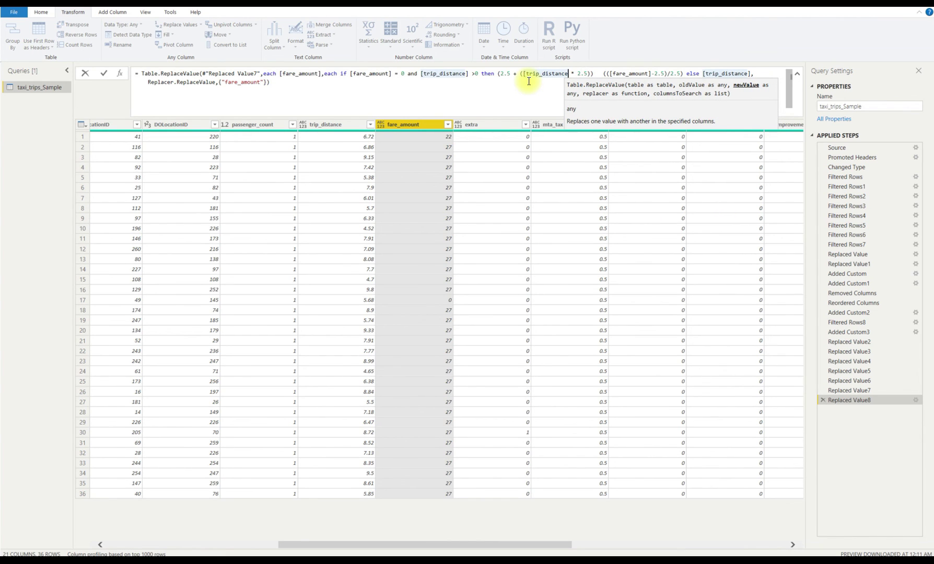
# Add the missing closing square bracket so the calculation reads (2.5 + ([trip_distance] * 2.5)).
pyautogui.press('Left')
pyautogui.press('Left')
pyautogui.press('Left')
pyautogui.press('Left')
pyautogui.press('Left')
pyautogui.press('Left')
pyautogui.press('Left')
pyautogui.write(']')
pyautogui.press('Right')
pyautogui.press('Right')
pyautogui.press('Right')
pyautogui.press('Right')
pyautogui.press('Right')
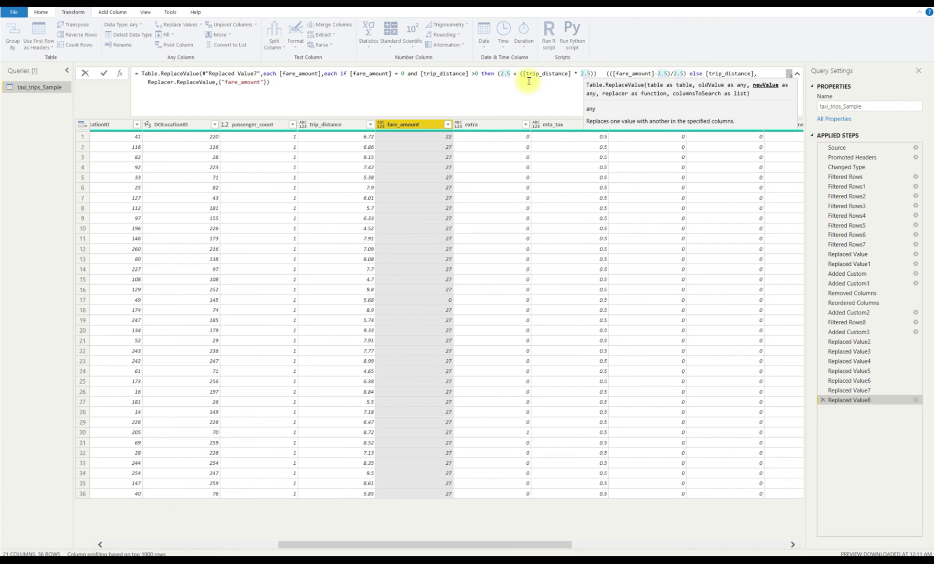
pyautogui.press('Right')
pyautogui.press('Right')
pyautogui.press('Right')
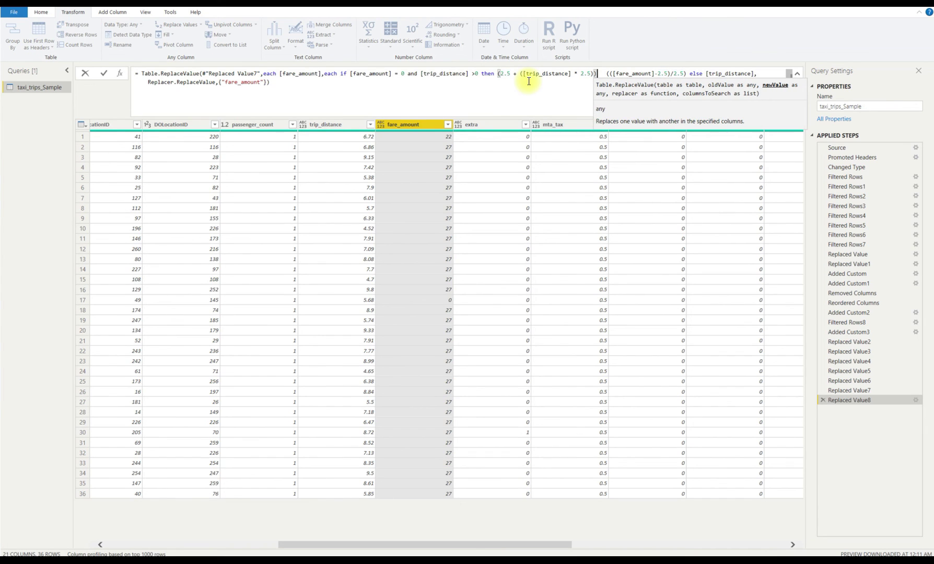
# Delete the leftover (([fare_amount]-2.5)/2.5) expression before else and apply the fare_amount formula.
pyautogui.press('Delete')
pyautogui.press('Delete')
pyautogui.press('Delete')
pyautogui.press('Delete')
pyautogui.press('Delete')
pyautogui.press('Delete')
pyautogui.press('Delete')
pyautogui.press('Delete')
pyautogui.press('Delete')
pyautogui.press('Delete')
pyautogui.press('Delete')
pyautogui.press('Delete')
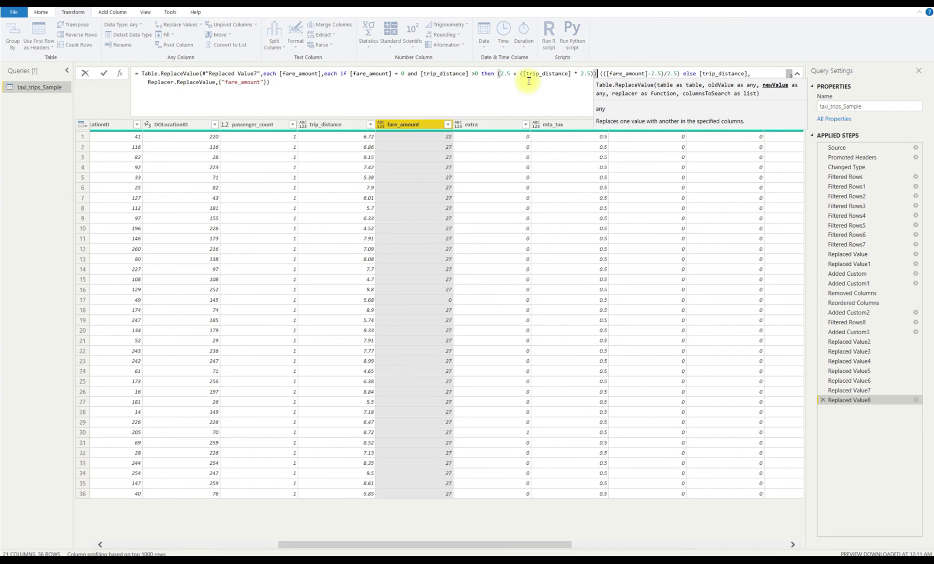
pyautogui.press('Delete')
pyautogui.press('Delete')
pyautogui.press('Delete')
pyautogui.press('Delete')
pyautogui.press('Delete')
pyautogui.press('Delete')
pyautogui.press('Delete')
pyautogui.press('Delete')
pyautogui.press('Delete')
pyautogui.press('Delete')
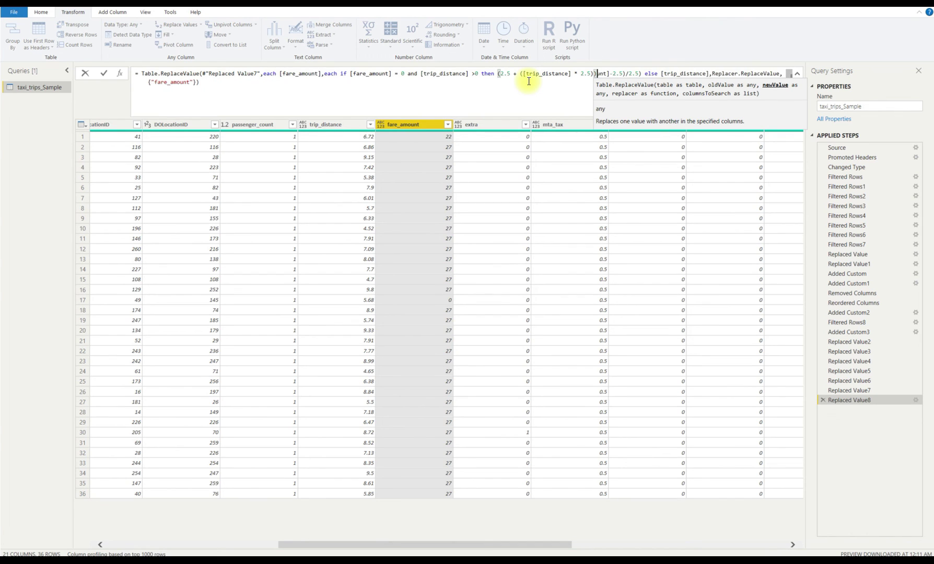
pyautogui.press('Delete')
pyautogui.press('Delete')
pyautogui.press('Delete')
pyautogui.press('Delete')
pyautogui.press('Delete')
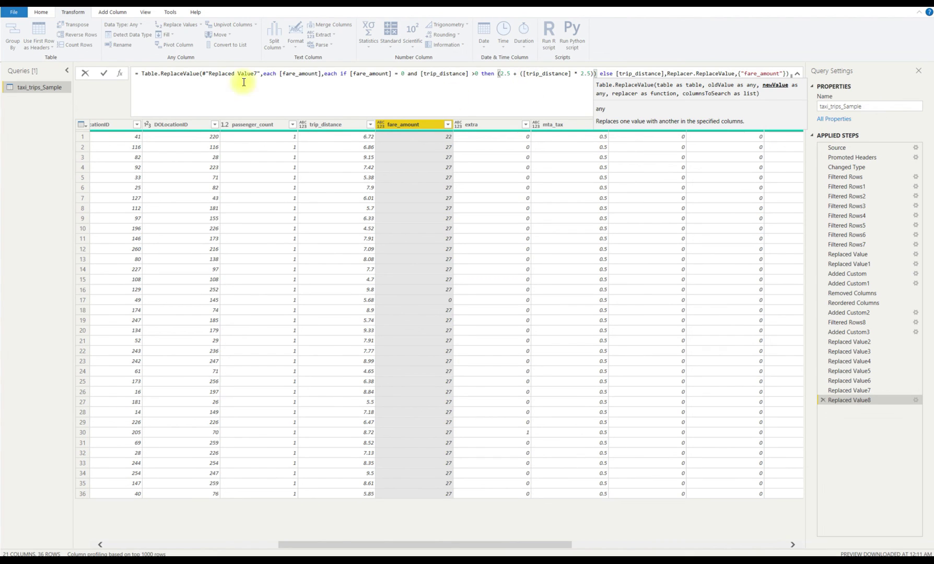
pyautogui.click(166, 83)
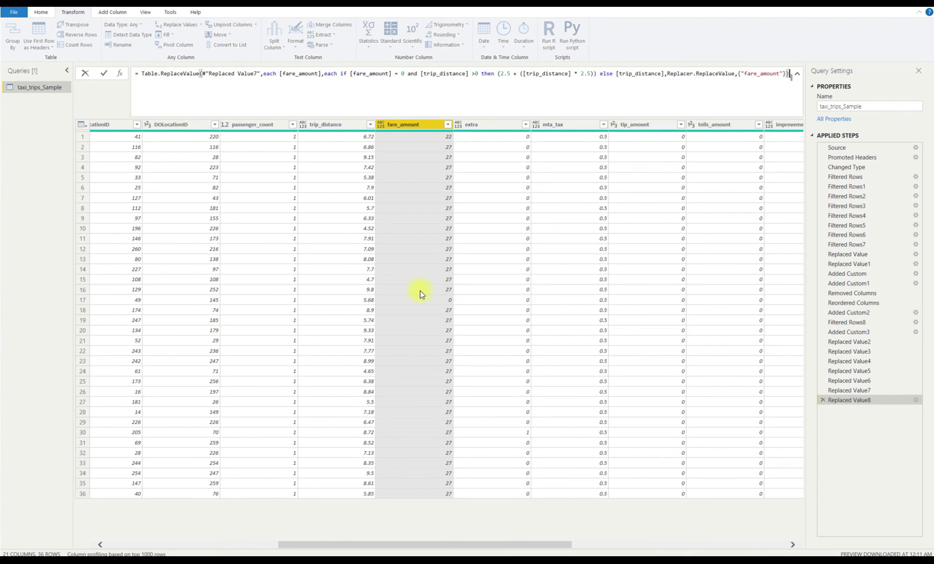
pyautogui.click(103, 73)
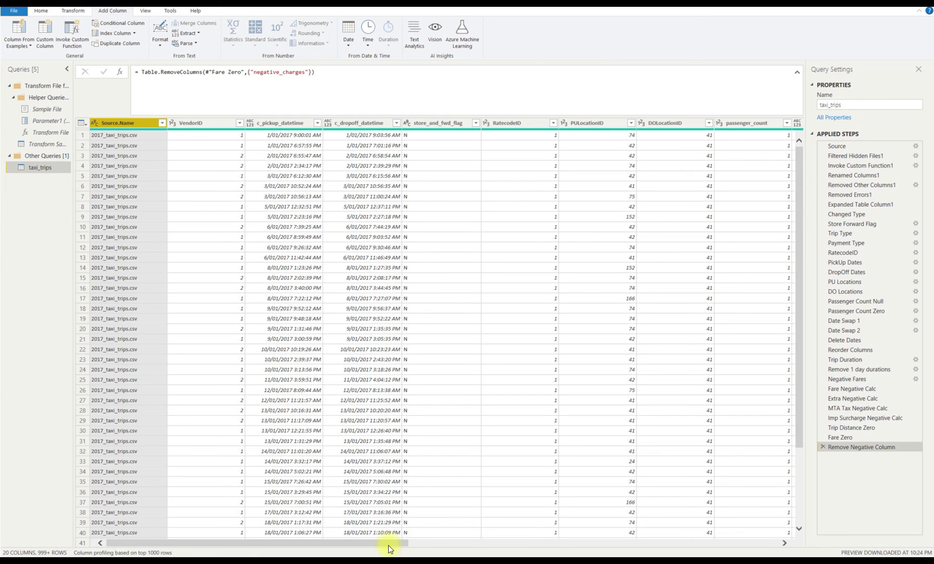
# Review the taxi_trips query's columns and the filter formulas of its Store Forward Flag and RatecodeID steps.
pyautogui.moveTo(408, 543); pyautogui.dragTo(777, 533)
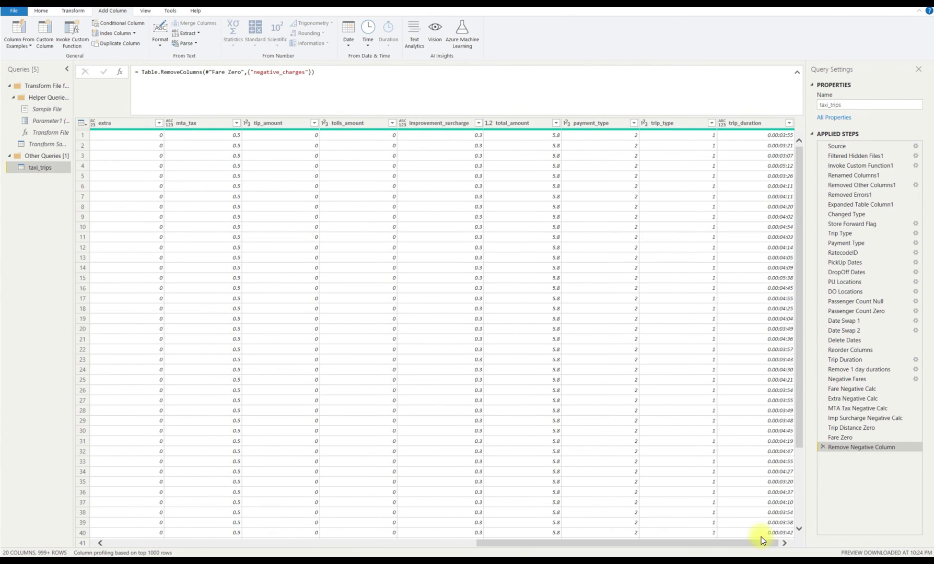
pyautogui.click(842, 224)
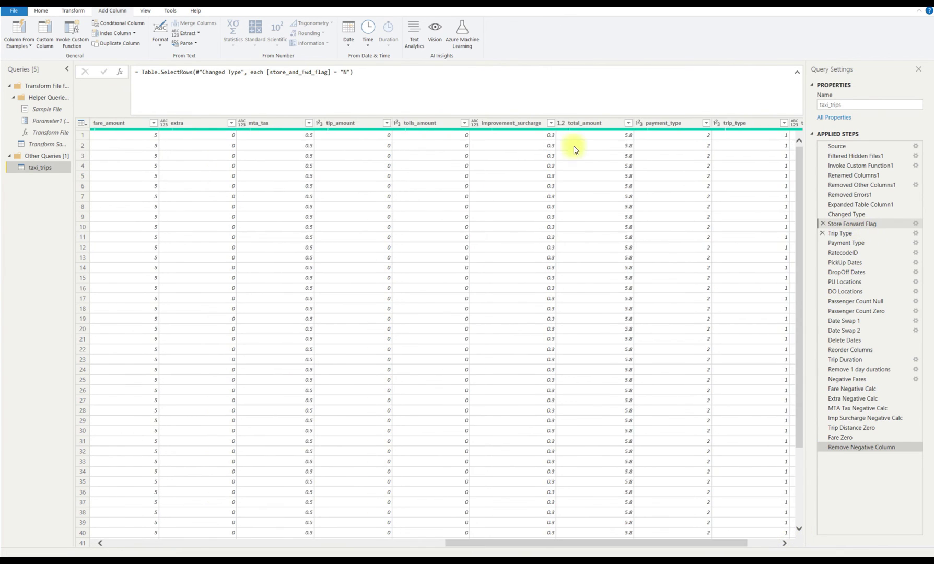
pyautogui.click(360, 73)
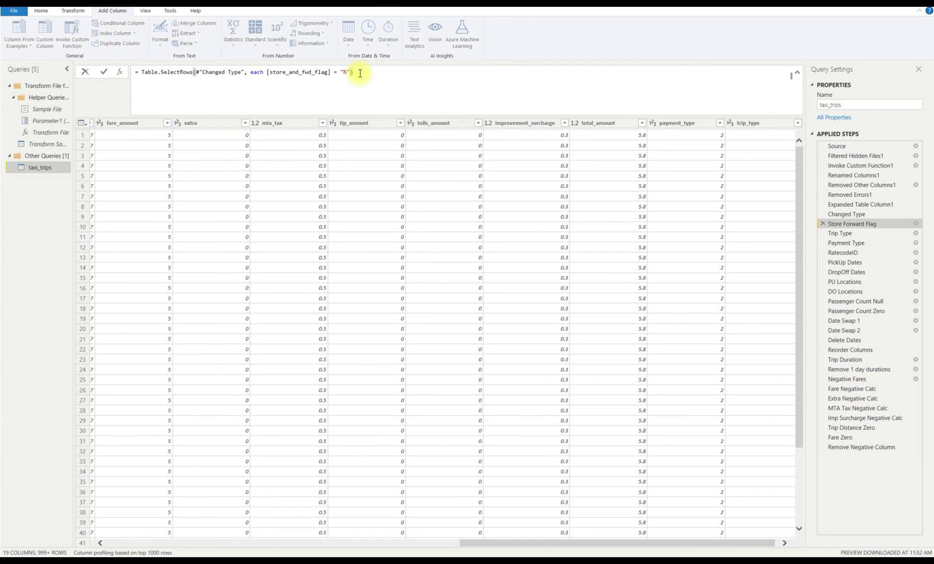
pyautogui.click(846, 254)
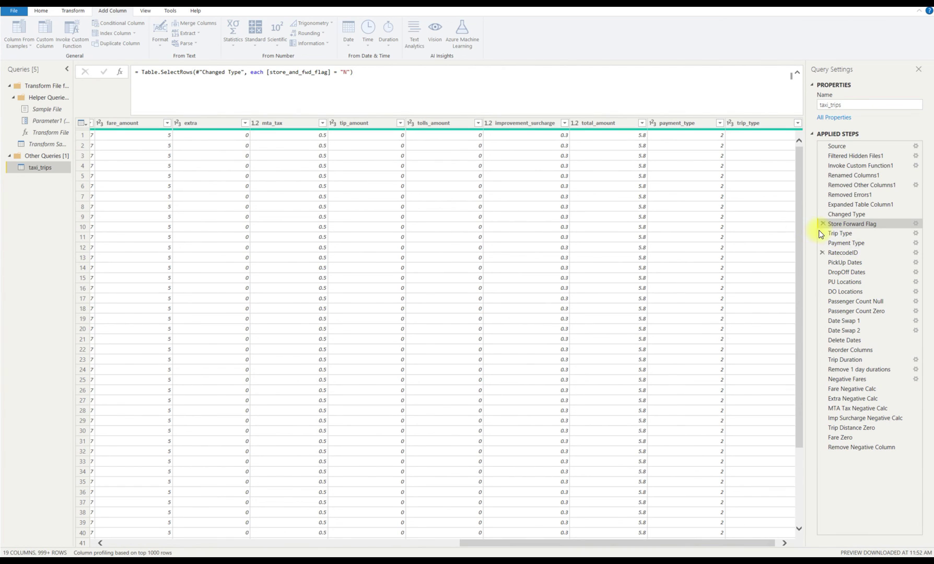
pyautogui.click(835, 244)
pyautogui.click(845, 254)
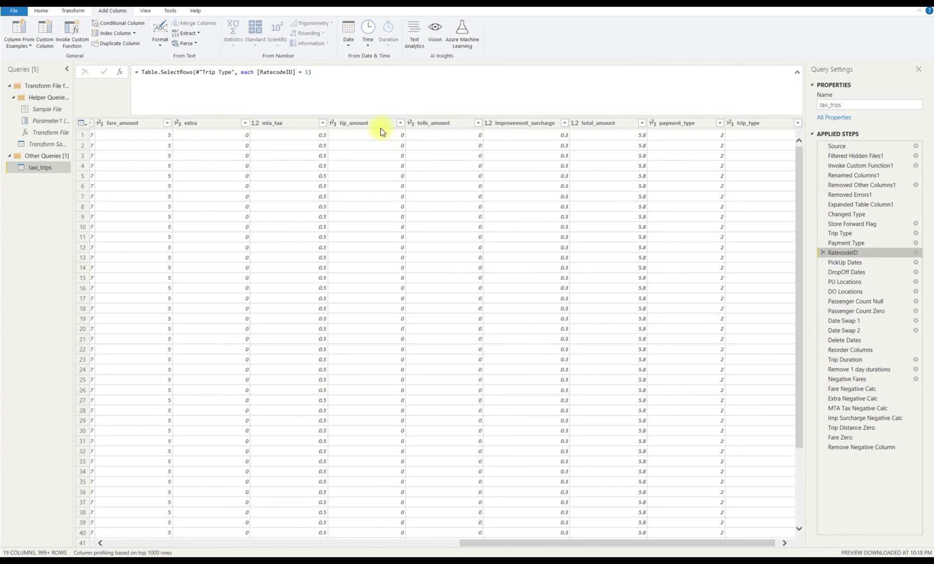
# Review the replacement formulas of the Fare Negative Calc, Trip Distance Zero and Fare Zero steps.
pyautogui.click(855, 388)
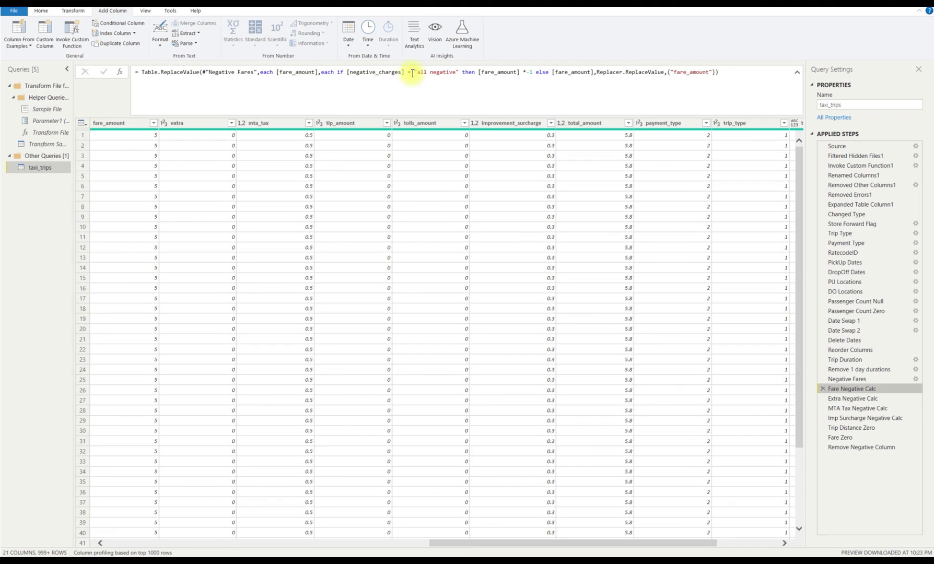
pyautogui.click(723, 72)
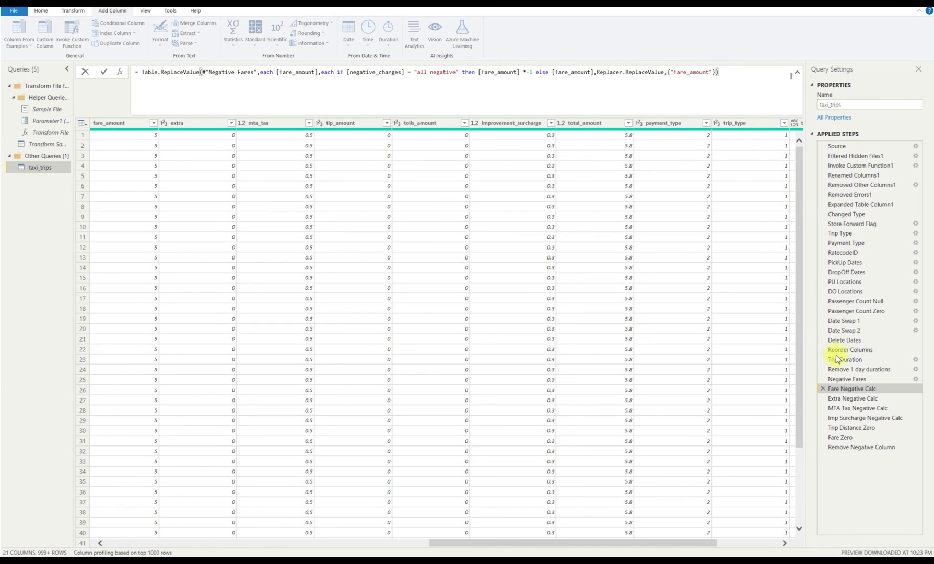
pyautogui.click(851, 428)
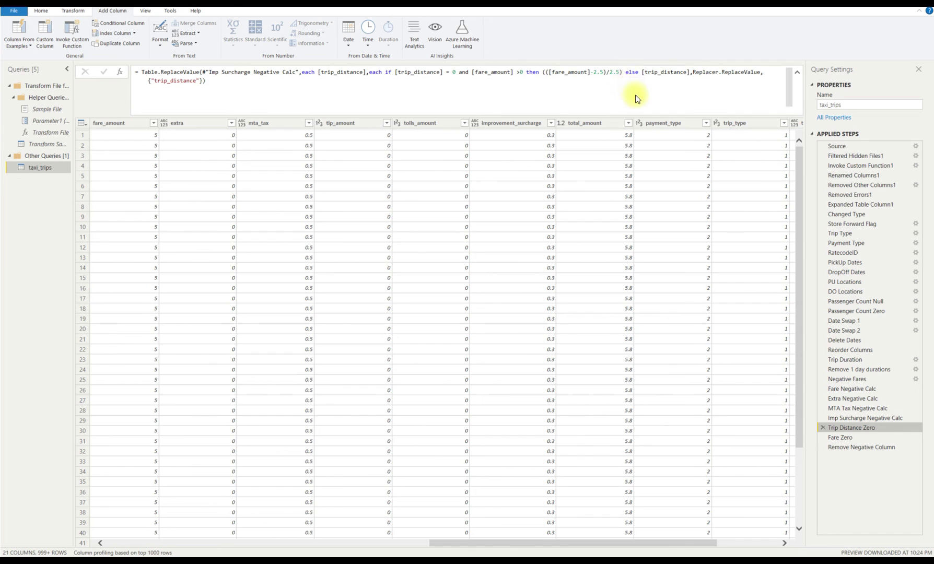
pyautogui.click(842, 437)
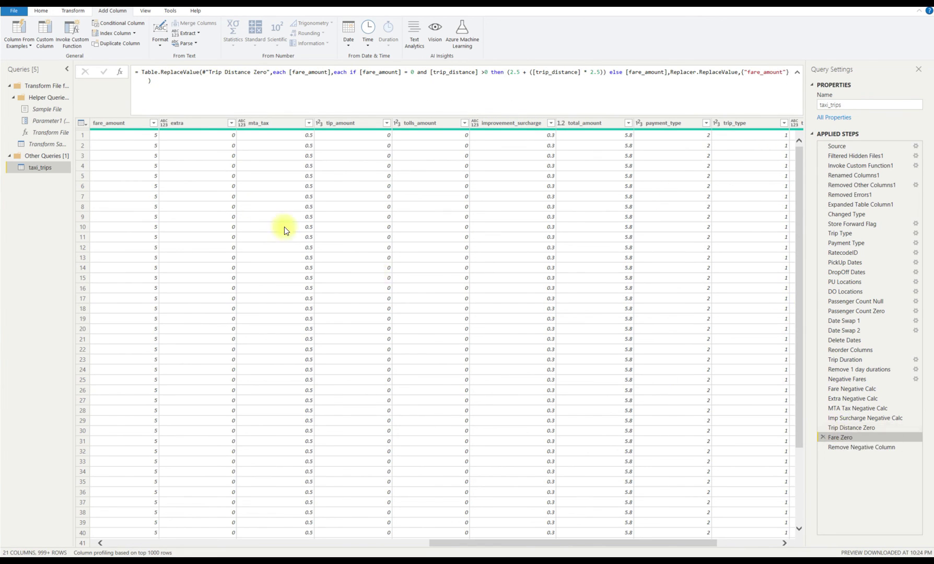
# Close the query editor and apply the pending changes to the taxi_trips query.
pyautogui.click(16, 10)
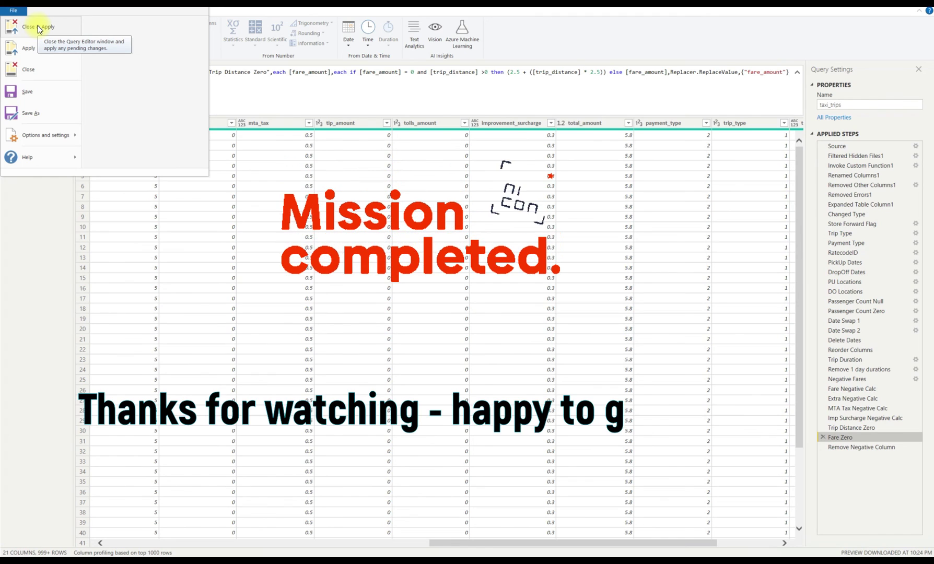
pyautogui.click(38, 30)
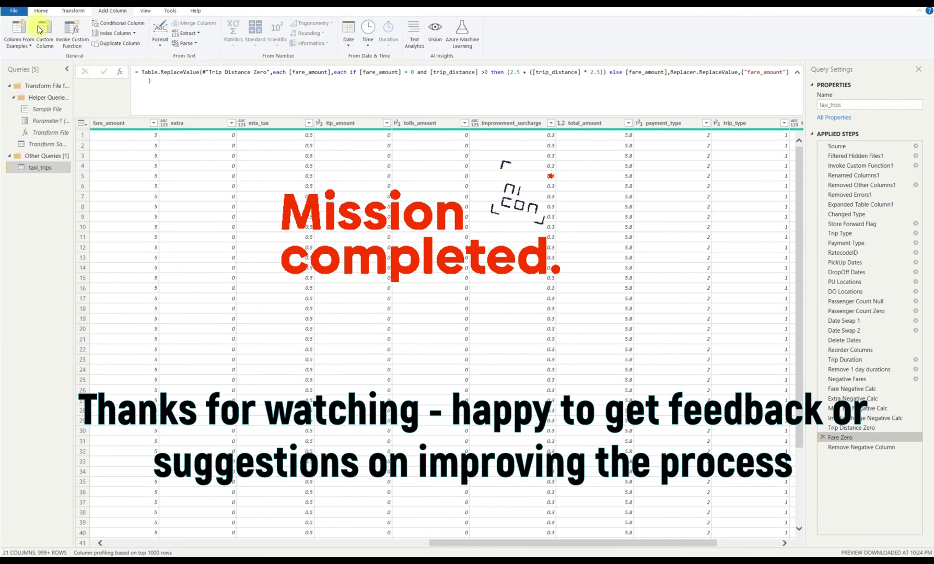